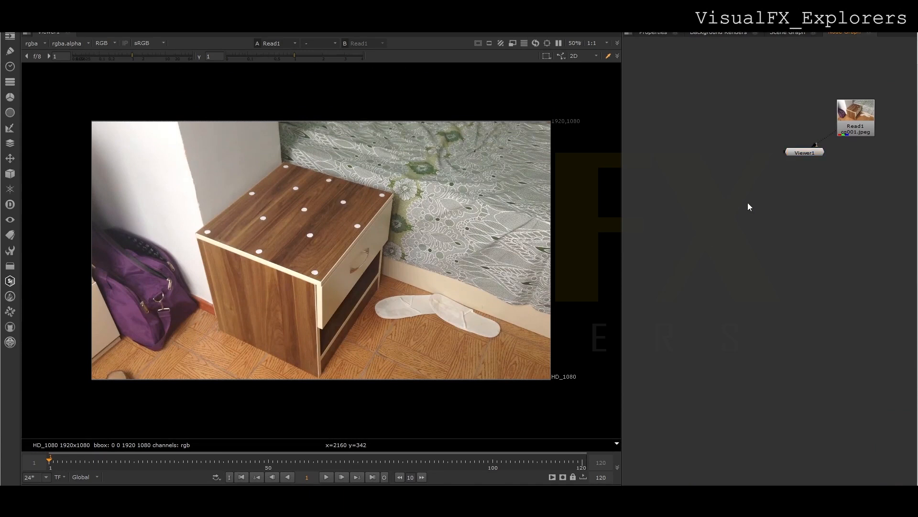
# - Arrange the Read1 node with the cabinet footage directly above Viewer1 in the node graph
pyautogui.click(720, 365)
pyautogui.click(707, 116)
pyautogui.click(835, 33)
pyautogui.moveTo(851, 133); pyautogui.dragTo(828, 140)
pyautogui.moveTo(800, 90); pyautogui.dragTo(849, 221)
pyautogui.moveTo(834, 134); pyautogui.dragTo(758, 140)
pyautogui.moveTo(760, 230); pyautogui.dragTo(764, 276, button='middle')
# - Add a CameraTracker node between Read1 and Viewer1 and open its properties in a floating window
pyautogui.press('Tab')
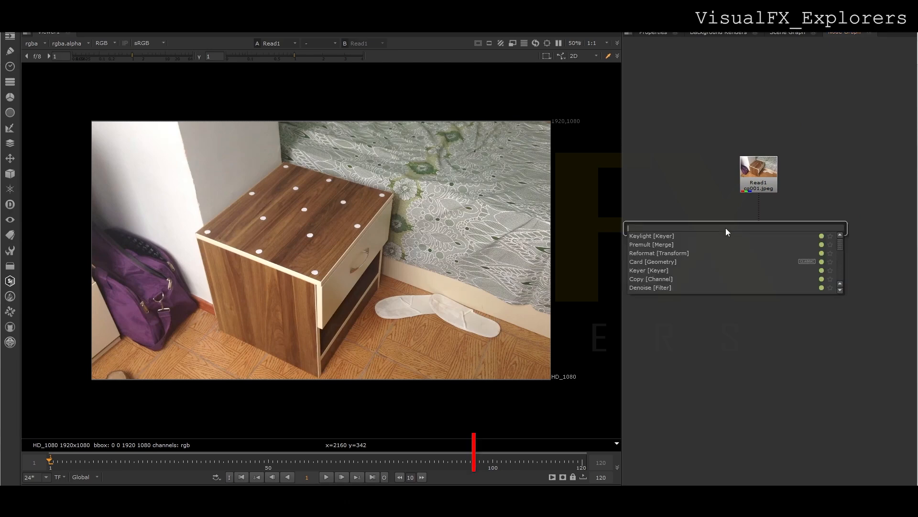
pyautogui.write('camera')
pyautogui.press('Return')
pyautogui.click(650, 44)
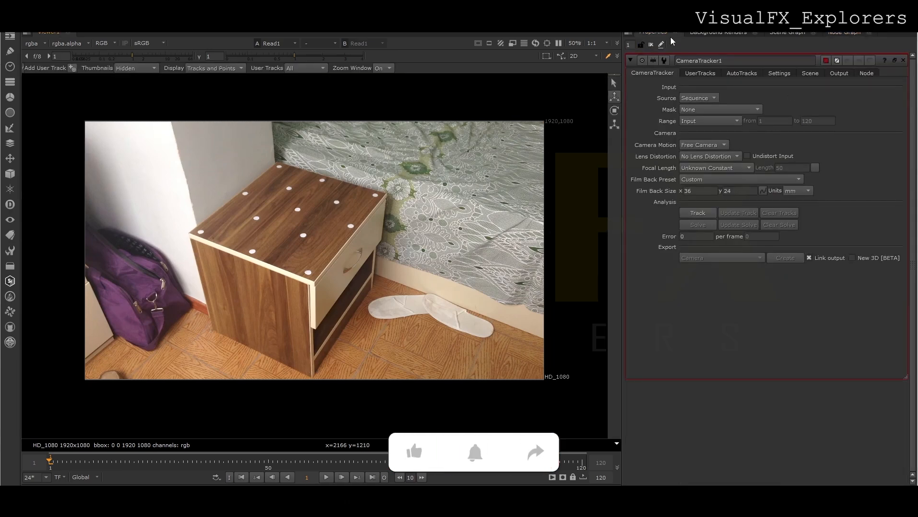
pyautogui.click(674, 33)
pyautogui.click(784, 33)
pyautogui.moveTo(727, 227); pyautogui.dragTo(759, 228)
pyautogui.doubleClick(760, 227)
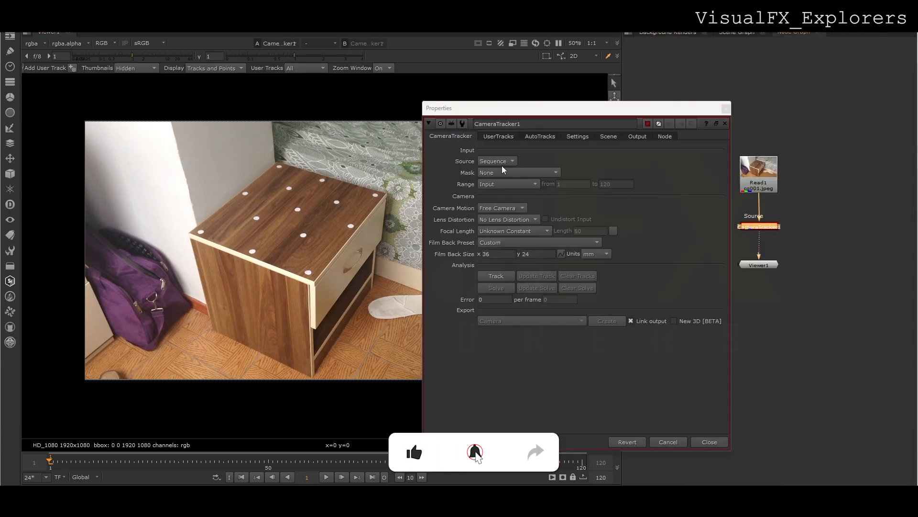
# - Track the whole sequence with CameraTracker1 and solve the camera
pyautogui.click(497, 277)
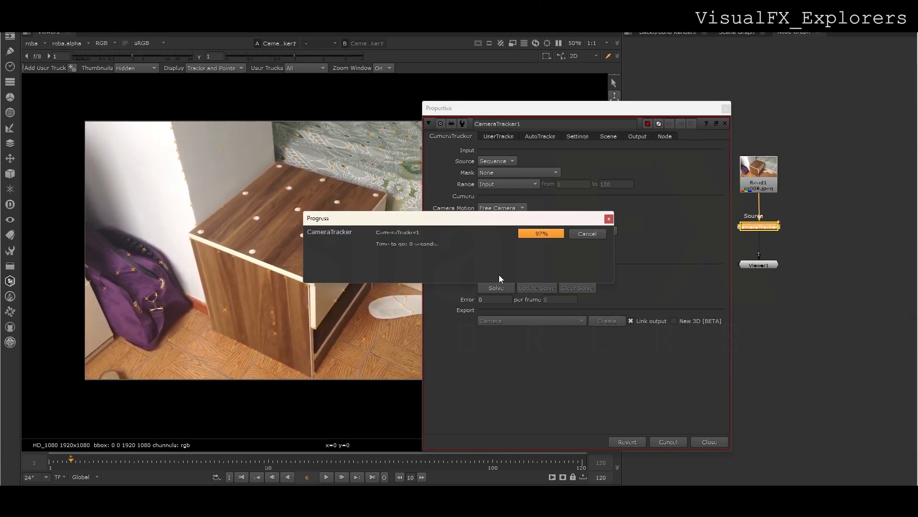
pyautogui.click(501, 287)
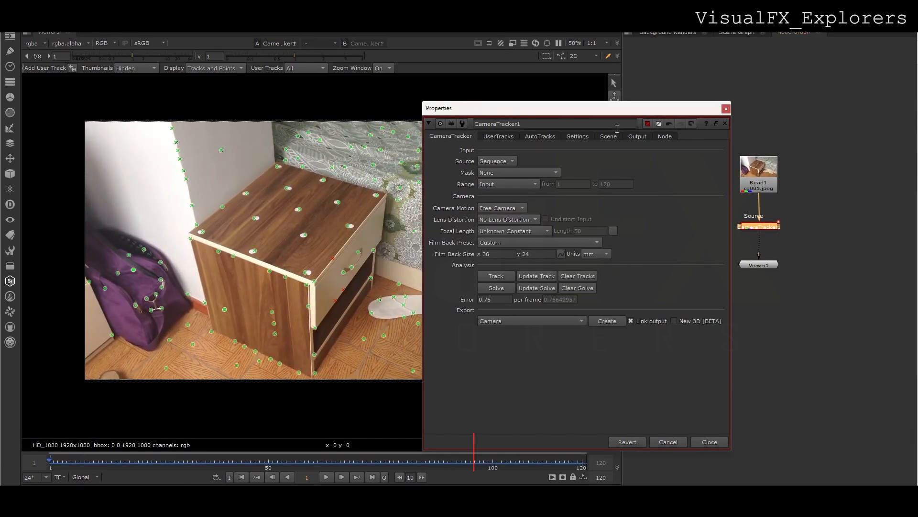
# - Delete all unsolved tracks from CameraTracker1's auto-tracks and confirm the permanent deletion
pyautogui.click(540, 136)
pyautogui.click(536, 414)
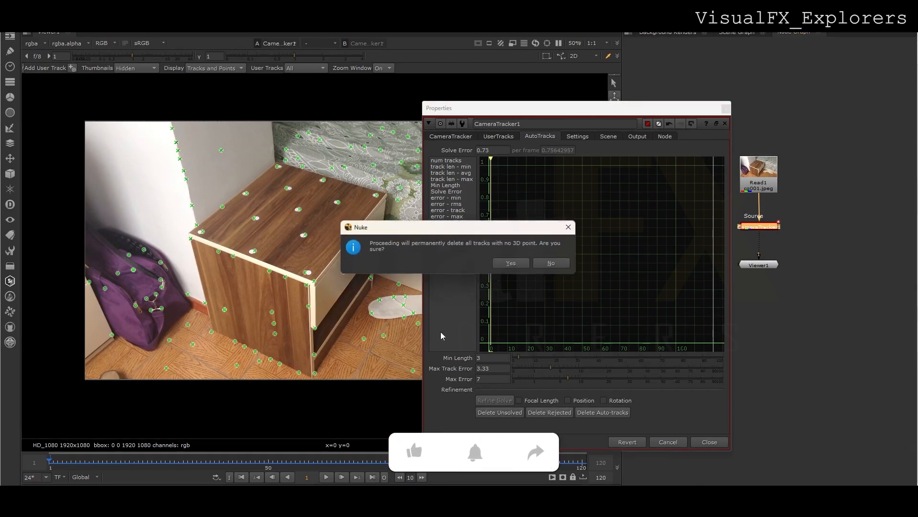
pyautogui.click(507, 262)
# - Turn off Link output and set the track points on the floor and slippers as the ground plane
pyautogui.click(458, 137)
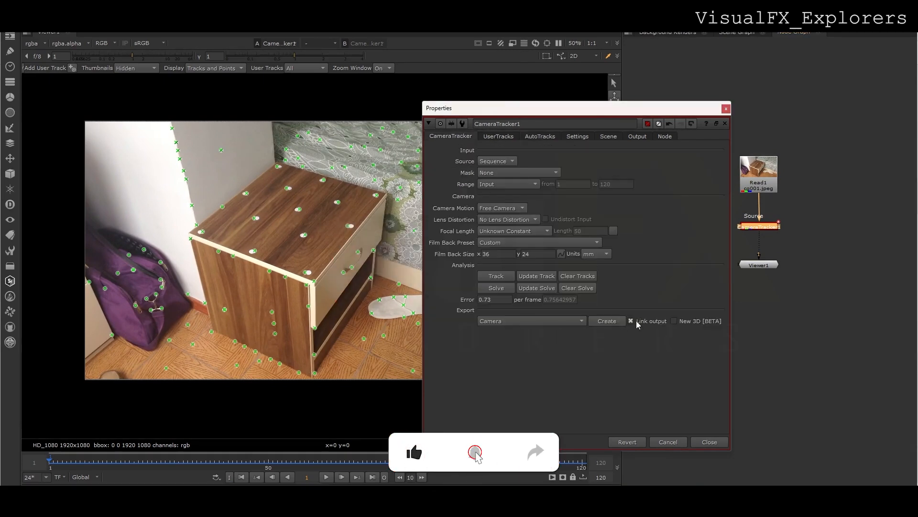
pyautogui.moveTo(234, 391); pyautogui.dragTo(301, 386)
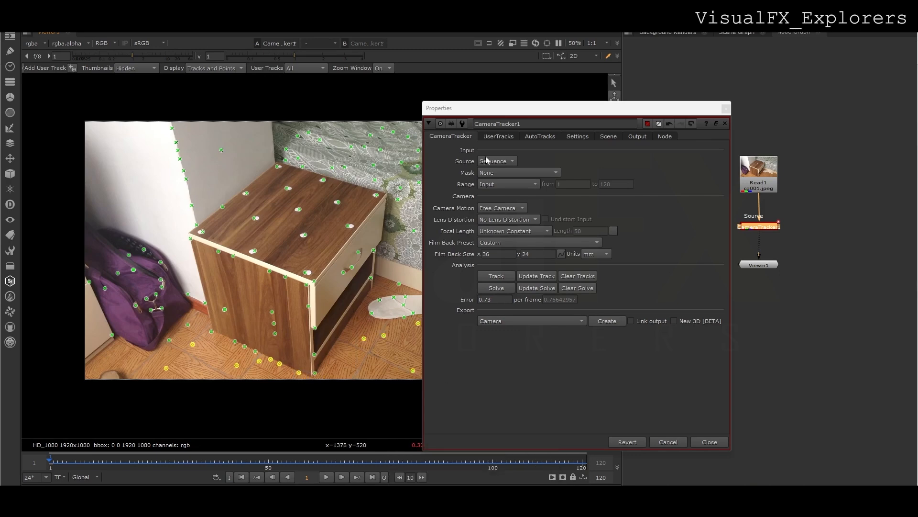
pyautogui.moveTo(492, 108); pyautogui.dragTo(652, 112)
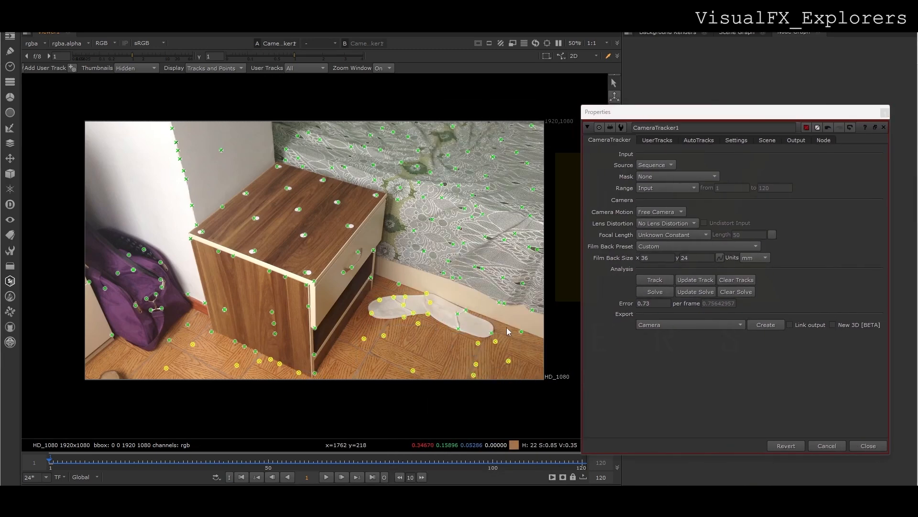
pyautogui.keyDown('shift'); pyautogui.moveTo(194, 345); pyautogui.dragTo(165, 320); pyautogui.keyUp('shift')
pyautogui.rightClick(235, 370)
pyautogui.click(329, 412)
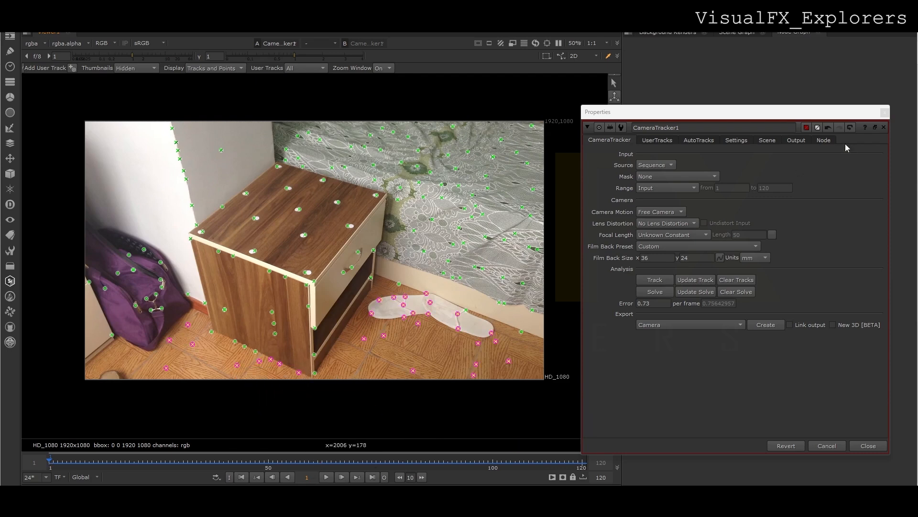
# - Export a scene with its camera and point cloud nodes from CameraTracker1, then close its properties
pyautogui.click(885, 112)
pyautogui.doubleClick(759, 226)
pyautogui.click(727, 325)
pyautogui.click(681, 355)
pyautogui.click(760, 326)
pyautogui.click(885, 112)
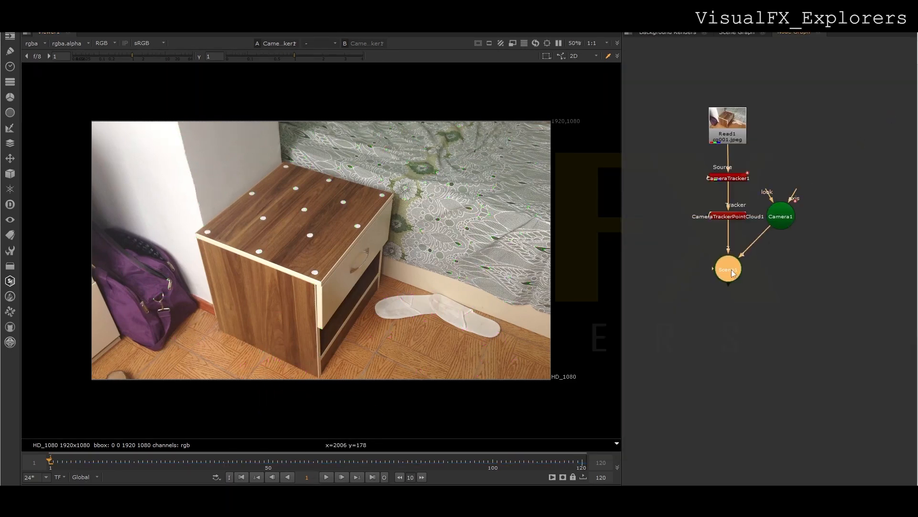
# - Add a 3D Classic ScanlineRender node and connect its obj/scn input to Scene1 and its cam input to Camera1
pyautogui.press('Tab')
pyautogui.write('sca')
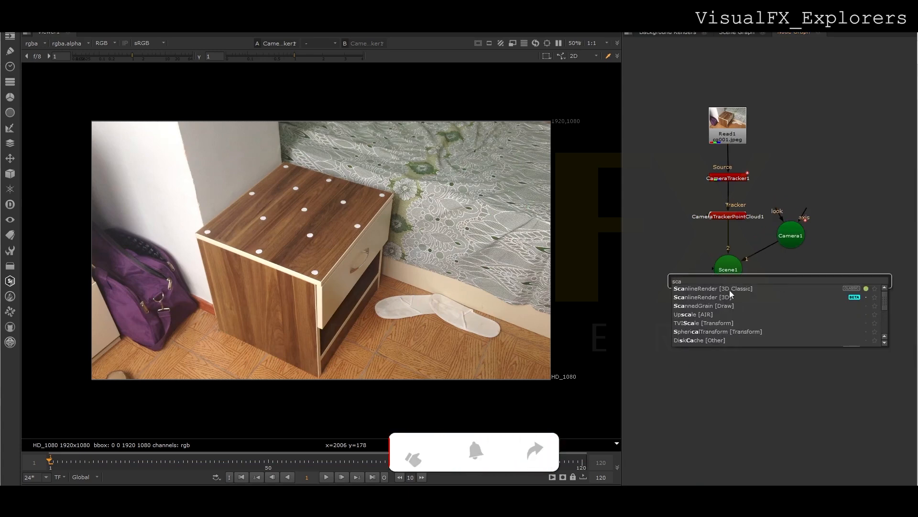
pyautogui.click(730, 291)
pyautogui.moveTo(780, 280); pyautogui.dragTo(790, 292)
pyautogui.moveTo(711, 221); pyautogui.dragTo(740, 348)
pyautogui.moveTo(781, 278); pyautogui.dragTo(741, 275)
pyautogui.moveTo(783, 295); pyautogui.dragTo(781, 306)
# - Add a second Viewer for ScanlineRender1 and dock its view side by side with the first viewer
pyautogui.moveTo(781, 310); pyautogui.dragTo(750, 249, button='middle')
pyautogui.press('Tab')
pyautogui.write('vi')
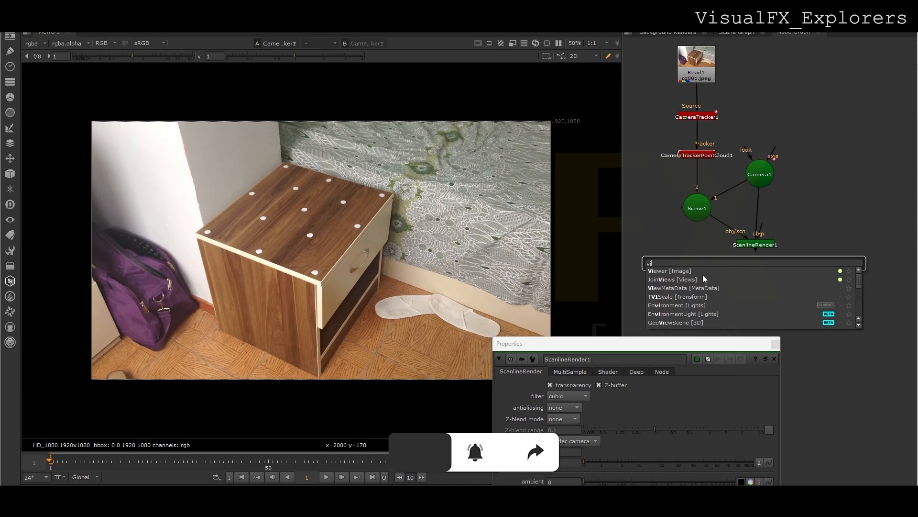
pyautogui.click(721, 272)
pyautogui.moveTo(754, 265); pyautogui.dragTo(756, 282)
pyautogui.moveTo(697, 158); pyautogui.dragTo(652, 255)
pyautogui.moveTo(99, 36); pyautogui.dragTo(615, 171)
pyautogui.keyDown('ctrl'); pyautogui.moveTo(189, 215); pyautogui.dragTo(114, 264); pyautogui.keyUp('ctrl')
# - Add a PointCloudGenerator node with Read1 as its source and Camera1 as its camera, and show it in Viewer2
pyautogui.moveTo(669, 253); pyautogui.dragTo(701, 266, button='middle')
pyautogui.press('Tab')
pyautogui.write('po')
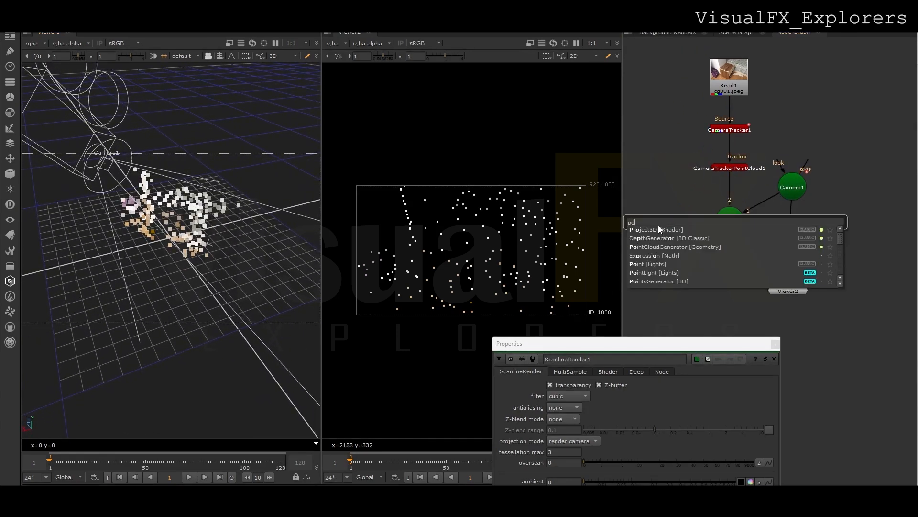
pyautogui.click(653, 247)
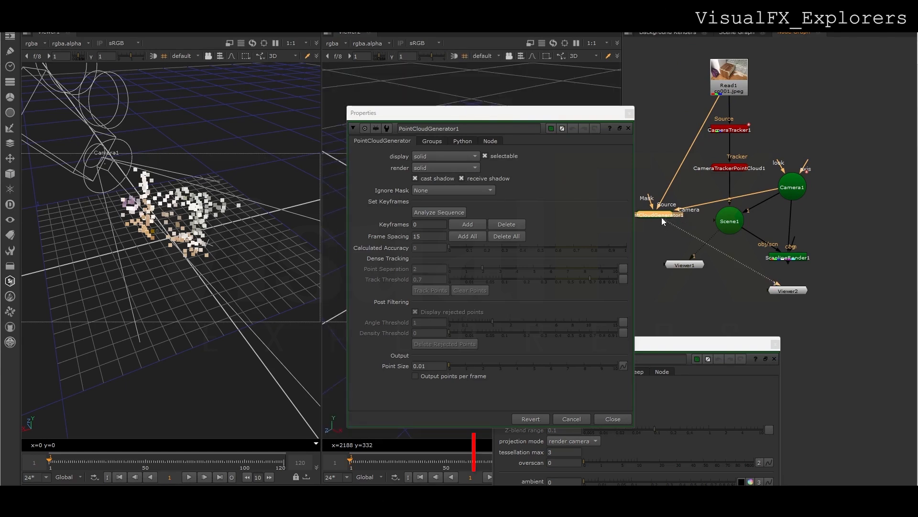
# - Analyze the sequence in PointCloudGenerator1 and track its dense points using the global frame range
pyautogui.click(433, 211)
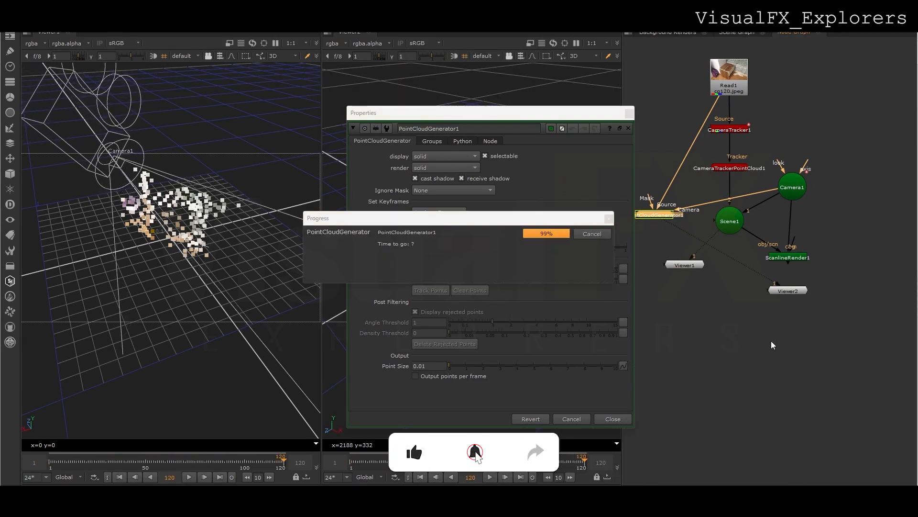
pyautogui.click(446, 290)
pyautogui.click(449, 244)
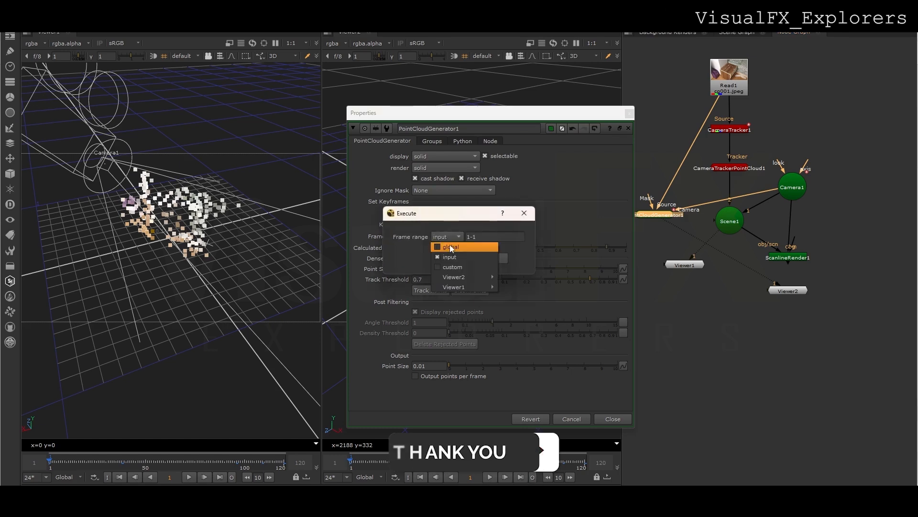
pyautogui.click(449, 246)
pyautogui.click(447, 257)
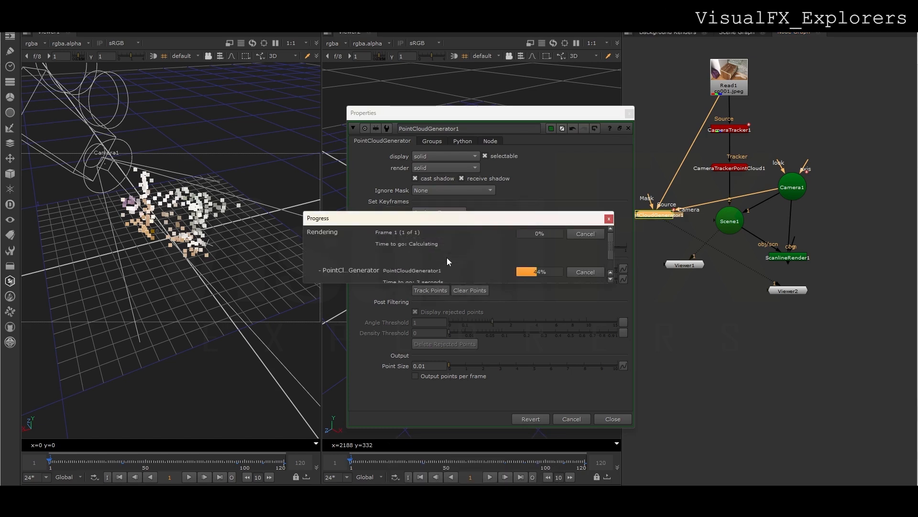
pyautogui.click(628, 115)
pyautogui.scroll(5, 474, 240)
pyautogui.click(484, 275)
pyautogui.keyDown('ctrl'); pyautogui.moveTo(484, 274); pyautogui.dragTo(588, 273); pyautogui.keyUp('ctrl')
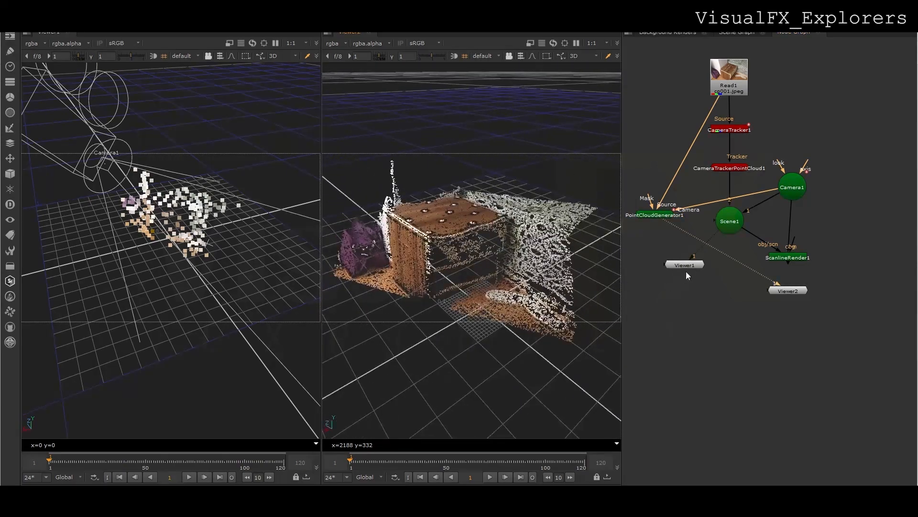
# - Add a Card node, connect it to Scene1, and move its properties window clear of the viewers
pyautogui.press('Tab')
pyautogui.write('card')
pyautogui.press('Return')
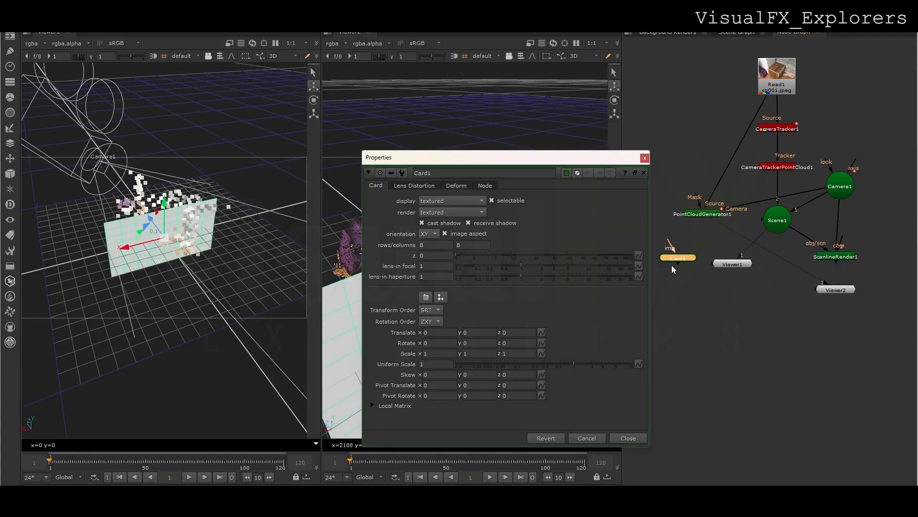
pyautogui.moveTo(770, 223); pyautogui.dragTo(772, 223)
pyautogui.moveTo(556, 158); pyautogui.dragTo(744, 317)
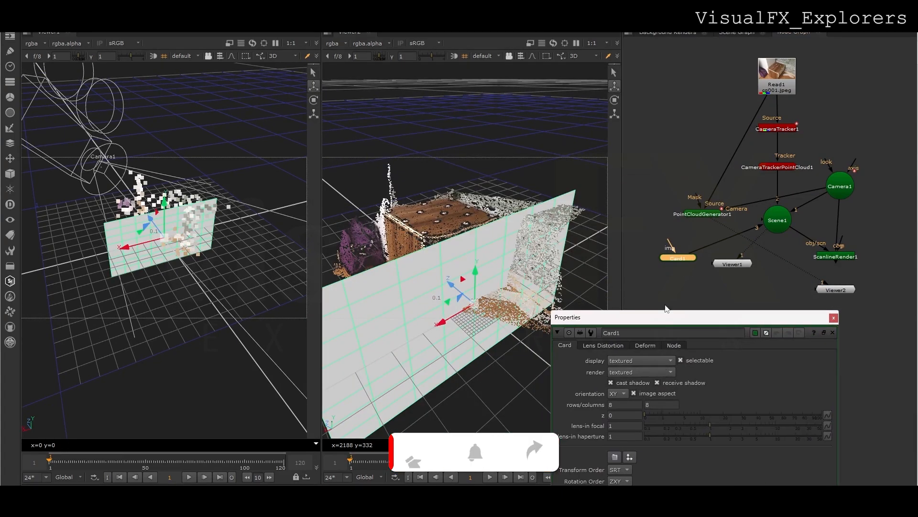
pyautogui.moveTo(667, 317); pyautogui.dragTo(700, 204)
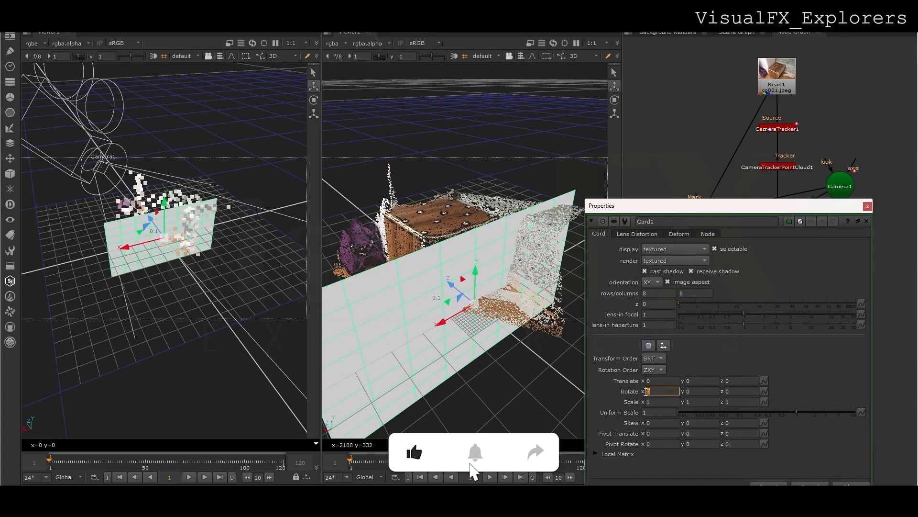
# - Set the card's X rotation to -90 and align the card with the points on the cabinet's top surface
pyautogui.write('90')
pyautogui.press('Return')
pyautogui.write('-90')
pyautogui.press('Return')
pyautogui.moveTo(476, 260); pyautogui.dragTo(477, 193)
pyautogui.moveTo(497, 242); pyautogui.dragTo(429, 187)
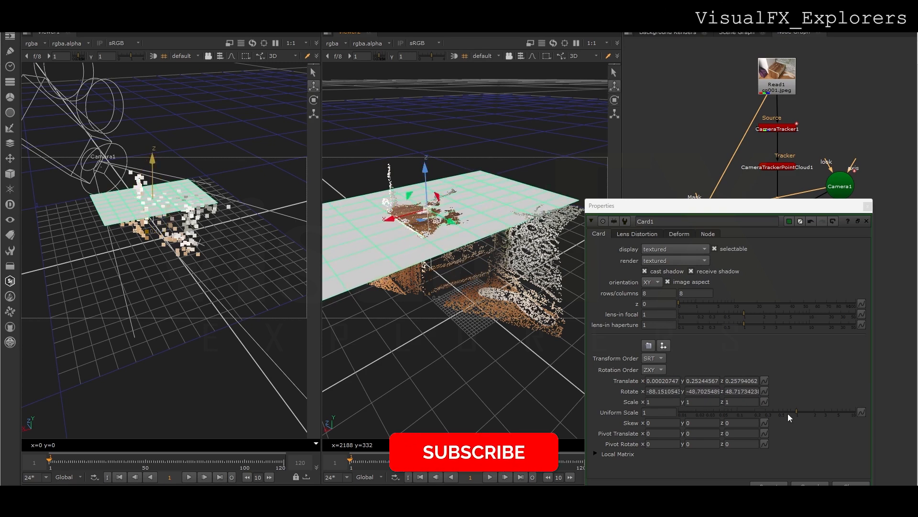
# - Set the card's scale to 0.3 in X and 0.6 in Y and move it to cover the cabinet top
pyautogui.doubleClick(736, 401)
pyautogui.write('0')
pyautogui.press('Return')
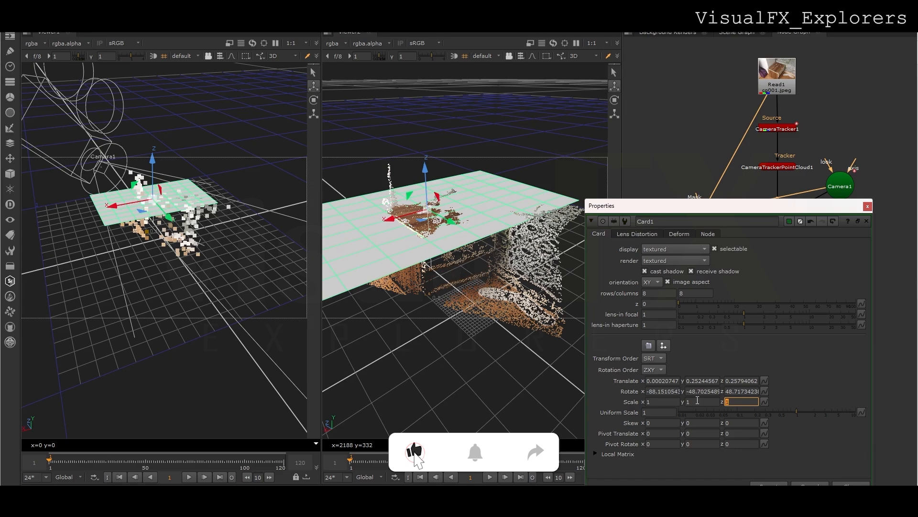
pyautogui.press('Down')
pyautogui.press('Down')
pyautogui.press('Up')
pyautogui.press('Up')
pyautogui.press('Down')
pyautogui.press('Down')
pyautogui.press('Down')
pyautogui.press('Down')
pyautogui.press('Down')
pyautogui.press('Up')
pyautogui.press('Up')
pyautogui.click(652, 401)
pyautogui.press('Down')
pyautogui.press('Down')
pyautogui.press('Down')
pyautogui.press('Down')
pyautogui.press('Down')
pyautogui.press('Down')
pyautogui.press('Down')
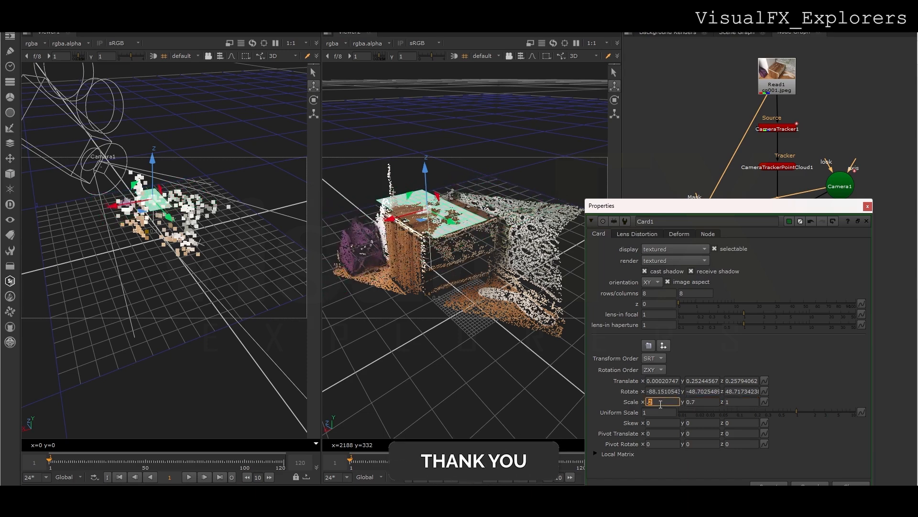
pyautogui.moveTo(394, 221); pyautogui.dragTo(458, 224)
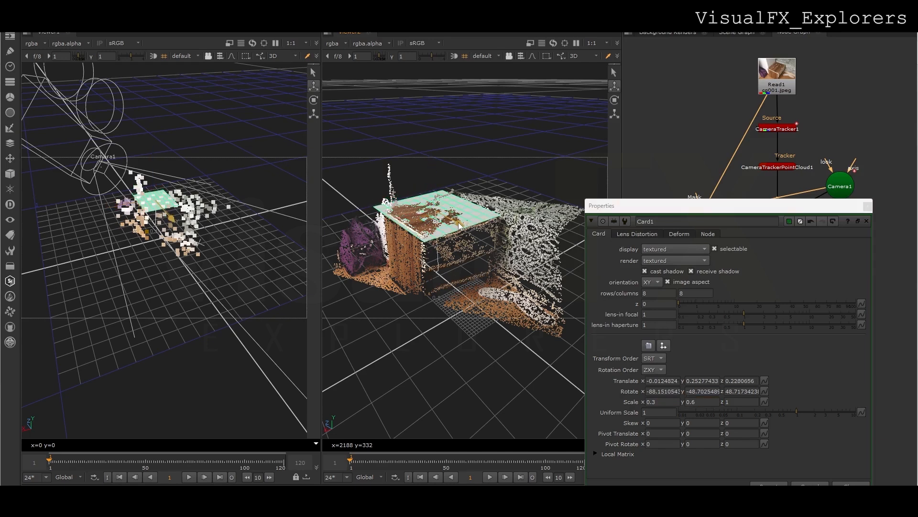
pyautogui.click(868, 206)
pyautogui.keyDown('ctrl'); pyautogui.moveTo(144, 292); pyautogui.dragTo(158, 280); pyautogui.keyUp('ctrl')
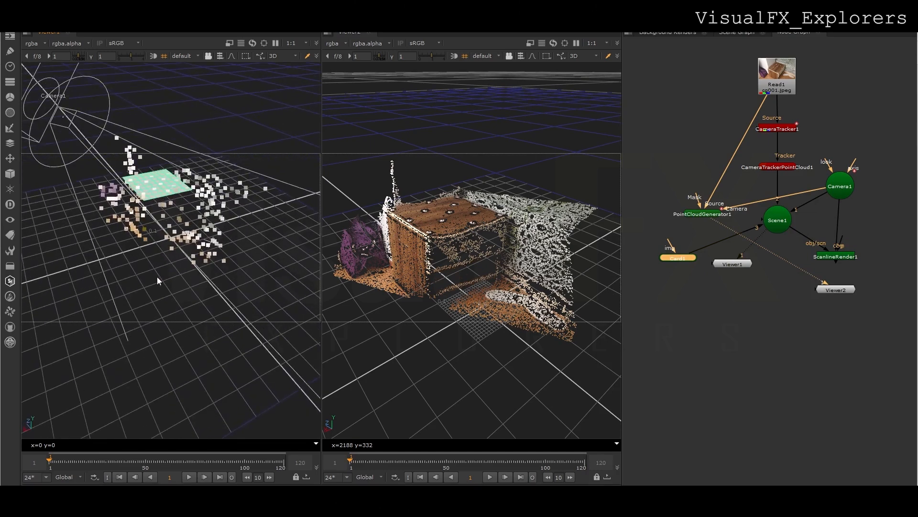
# - Reconnect Viewer2 to ScanlineRender1 and shift the Card1 node slightly in the node graph
pyautogui.moveTo(826, 283); pyautogui.dragTo(835, 257)
pyautogui.moveTo(679, 263); pyautogui.dragTo(681, 269)
pyautogui.click(734, 300)
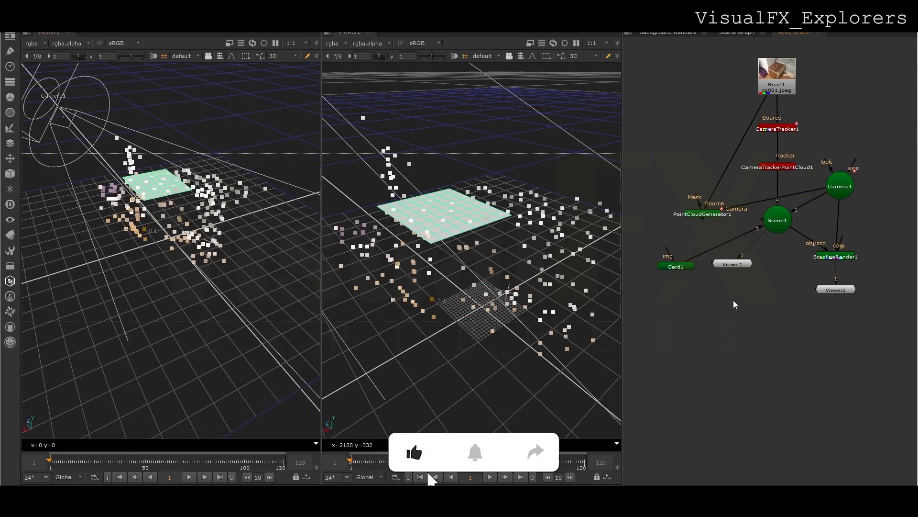
# - Add a WriteGeo node, connect it to Scene1, and view its output
pyautogui.press('Tab')
pyautogui.write('writegeo')
pyautogui.press('Return')
pyautogui.moveTo(725, 287); pyautogui.dragTo(777, 220)
pyautogui.click(736, 301)
pyautogui.press('1')
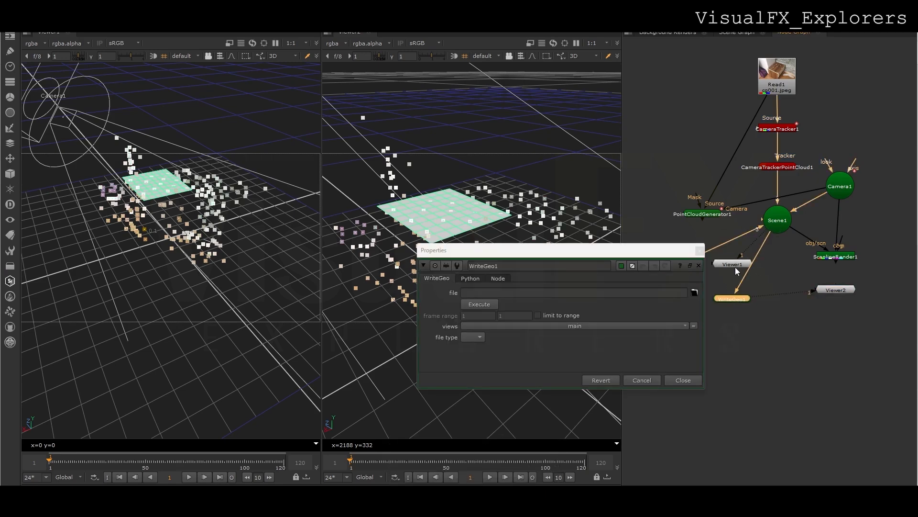
pyautogui.moveTo(735, 267); pyautogui.dragTo(728, 259)
# - Set WriteGeo1's output file to camera.fbx in a new Desktop folder named "cglive shot"
pyautogui.click(694, 292)
pyautogui.doubleClick(379, 253)
pyautogui.click(272, 180)
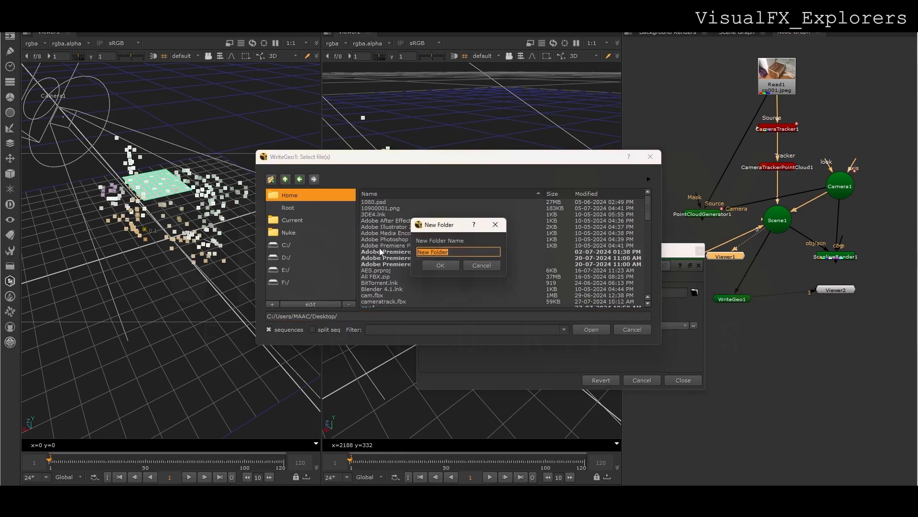
pyautogui.click(439, 266)
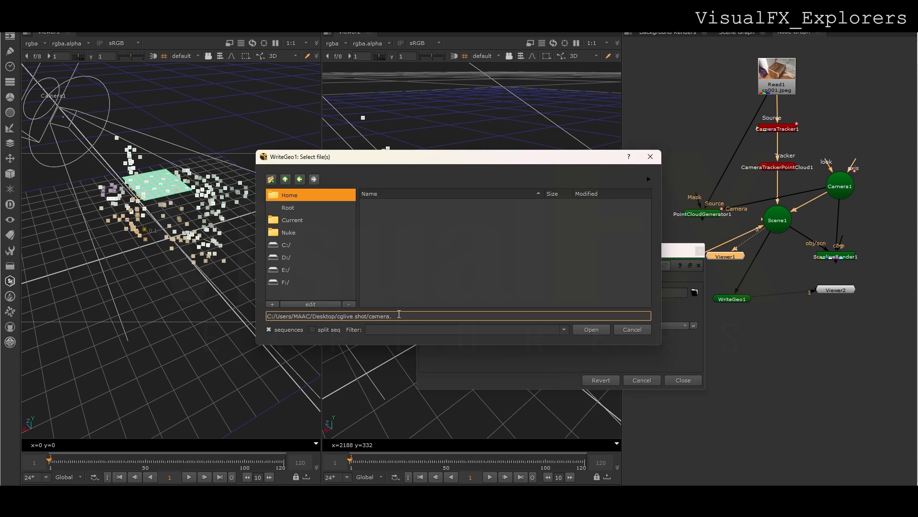
pyautogui.click(585, 329)
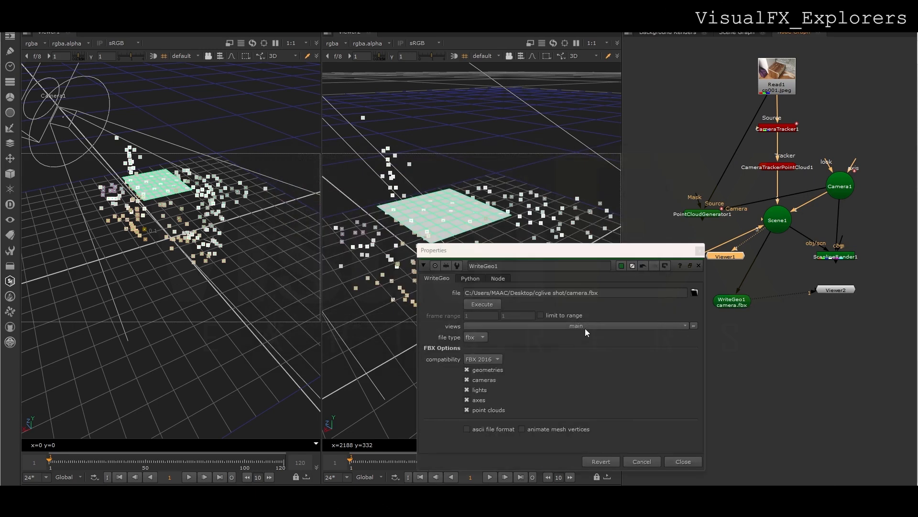
# - Execute WriteGeo1 to export the scene as an FBX file
pyautogui.click(484, 304)
pyautogui.click(450, 258)
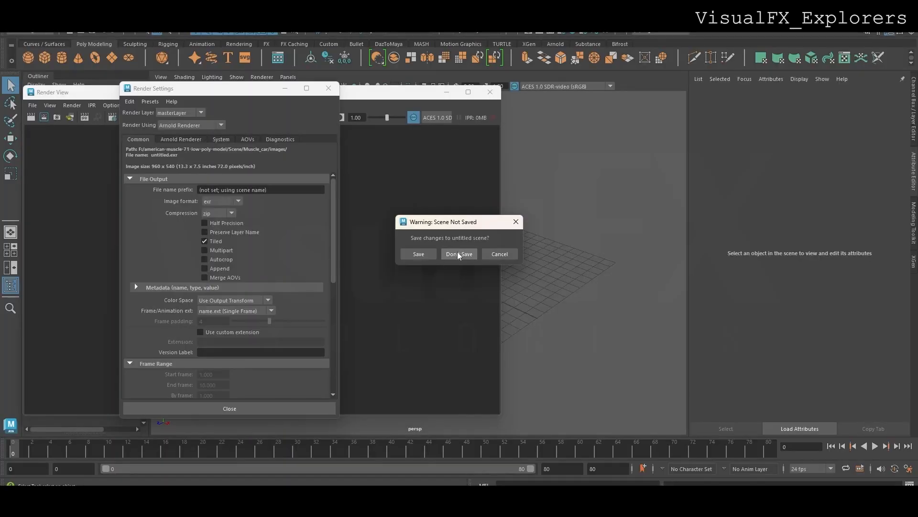
# - Switch to Maya and start a new scene without saving the untitled one
pyautogui.click(458, 254)
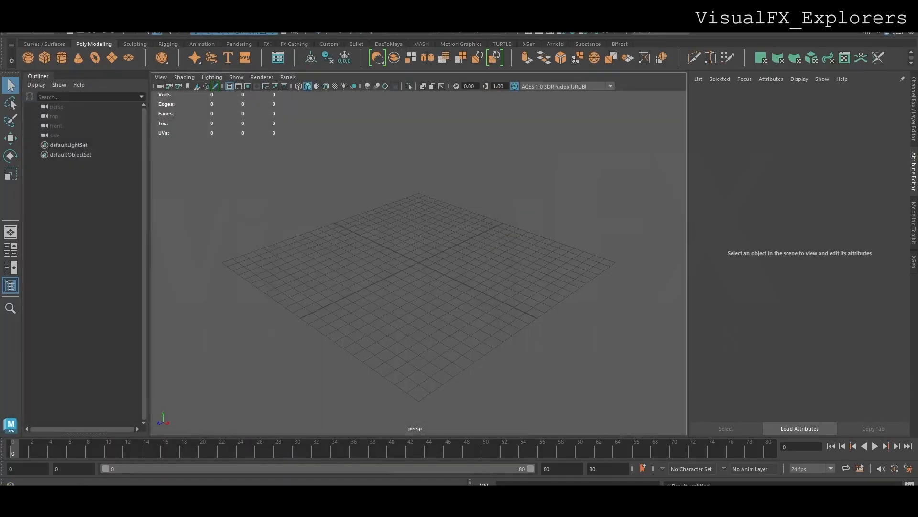
pyautogui.moveTo(501, 498)
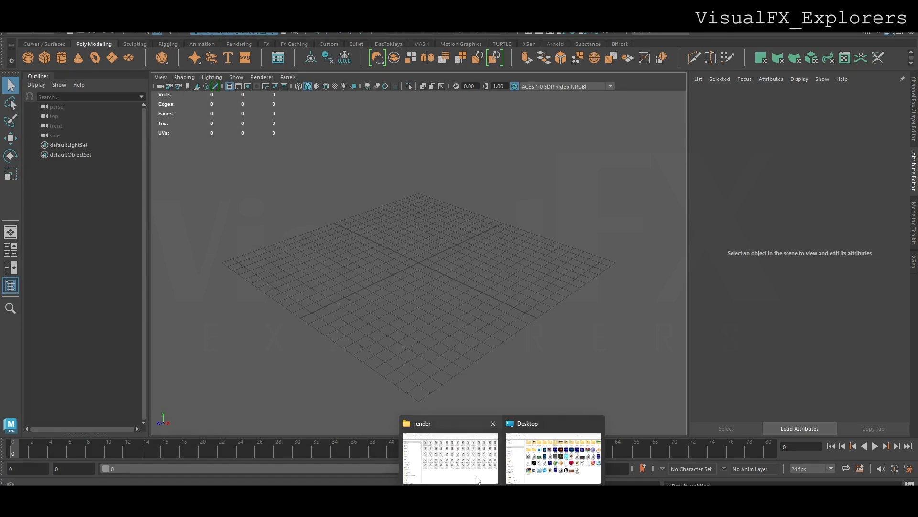
# - Switch to File Explorer and permanently delete all files inside the render folder of "cglive shot"
pyautogui.click(477, 479)
pyautogui.click(15, 33)
pyautogui.press('Delete')
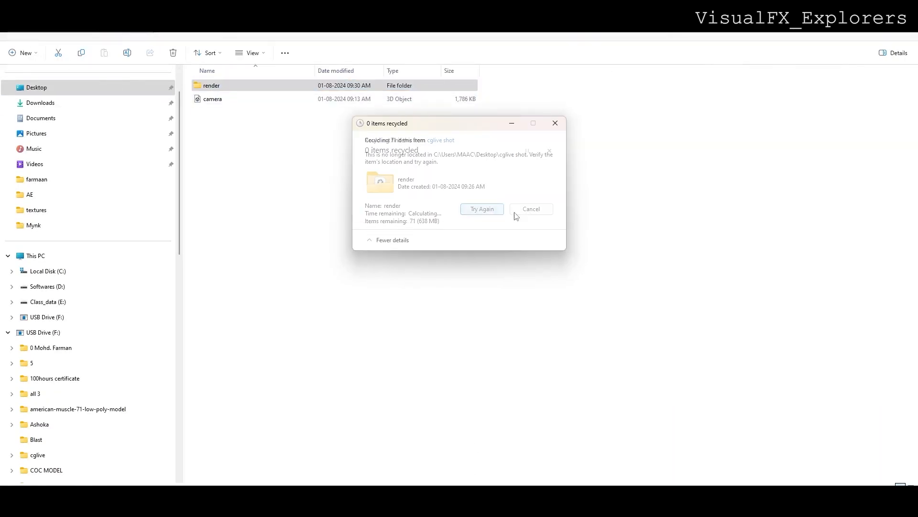
pyautogui.click(532, 208)
pyautogui.doubleClick(213, 86)
pyautogui.moveTo(225, 362); pyautogui.dragTo(862, 98)
pyautogui.hotkey('shift', 'Delete')
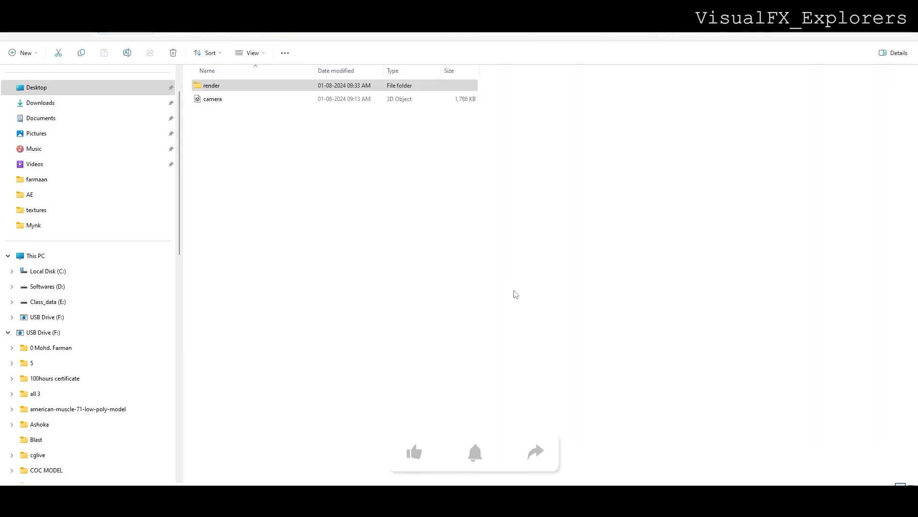
# - Import camera.fbx from "cglive shot" into the Maya scene and look through Camera1
pyautogui.moveTo(472, 316); pyautogui.dragTo(435, 338)
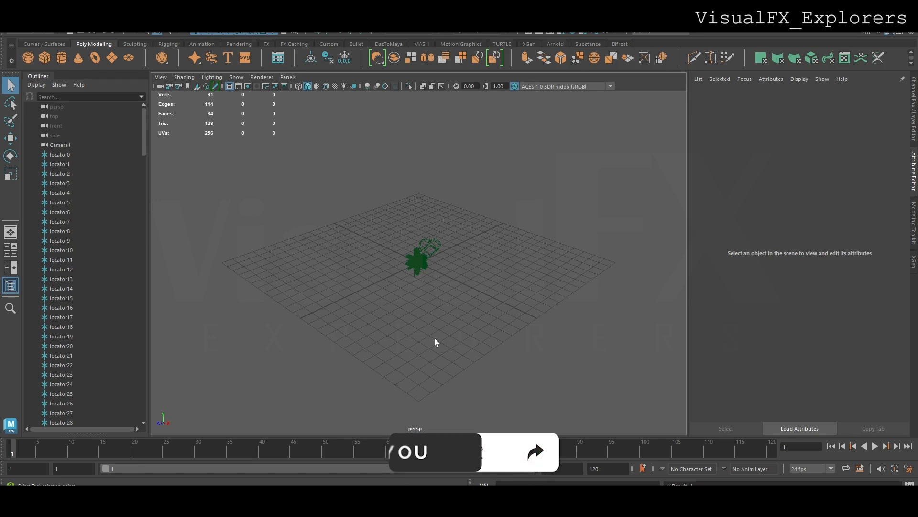
pyautogui.click(287, 77)
pyautogui.moveTo(296, 88)
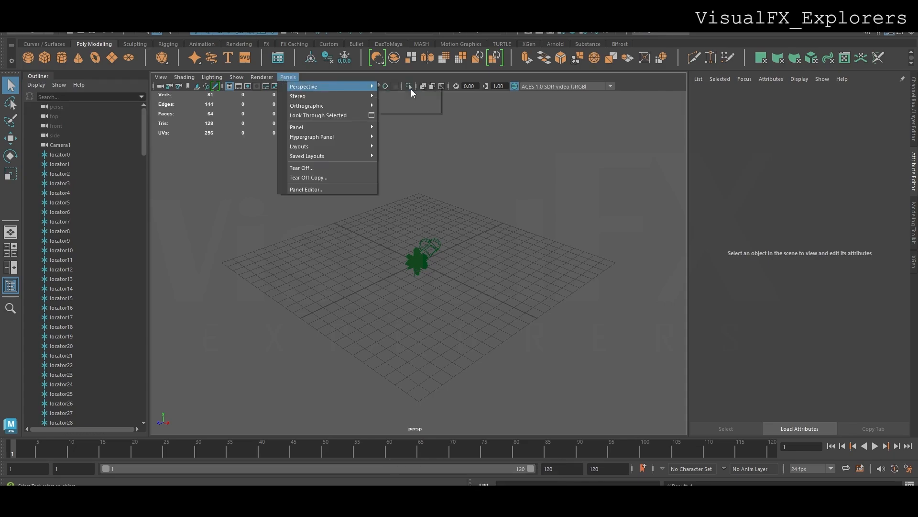
pyautogui.click(411, 88)
# - Delete all the imported point-cloud locators around the card, keeping Camera1 and object0
pyautogui.moveTo(271, 384); pyautogui.dragTo(583, 392)
pyautogui.press('Delete')
pyautogui.moveTo(591, 360); pyautogui.dragTo(679, 365)
pyautogui.press('Delete')
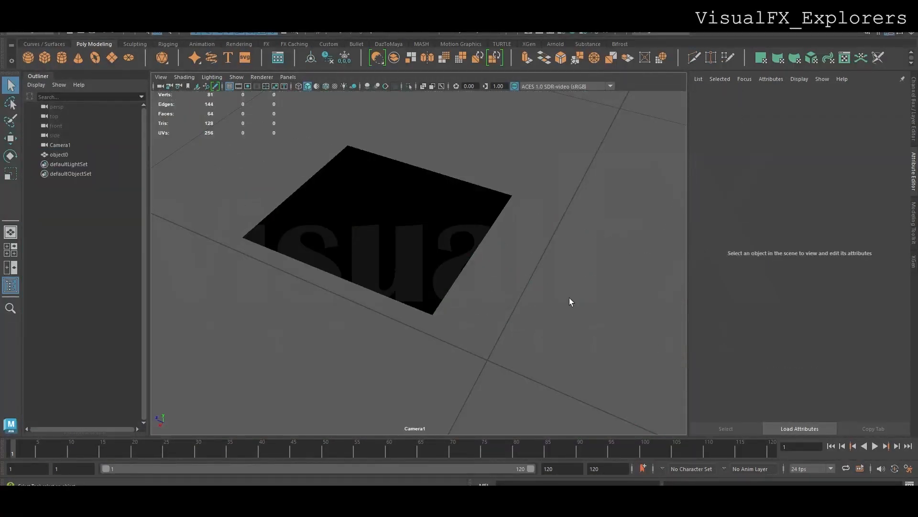
# - Select the card object0 and return the viewport to the perspective view
pyautogui.click(338, 227)
pyautogui.click(288, 77)
pyautogui.moveTo(311, 82)
pyautogui.click(391, 95)
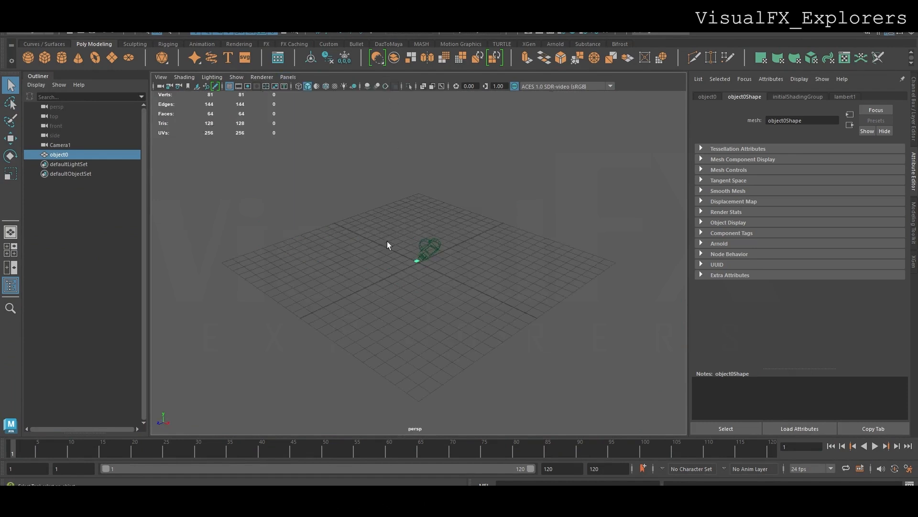
pyautogui.moveTo(504, 484)
pyautogui.click(451, 449)
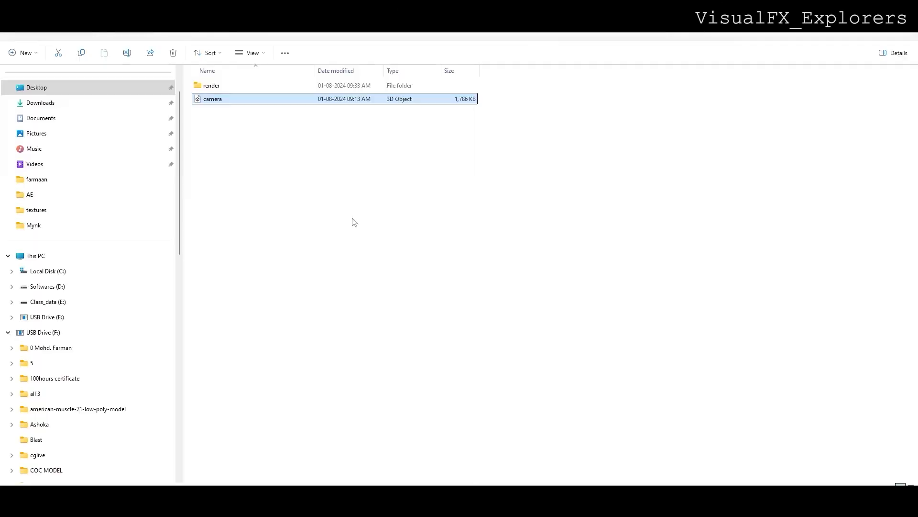
pyautogui.doubleClick(211, 86)
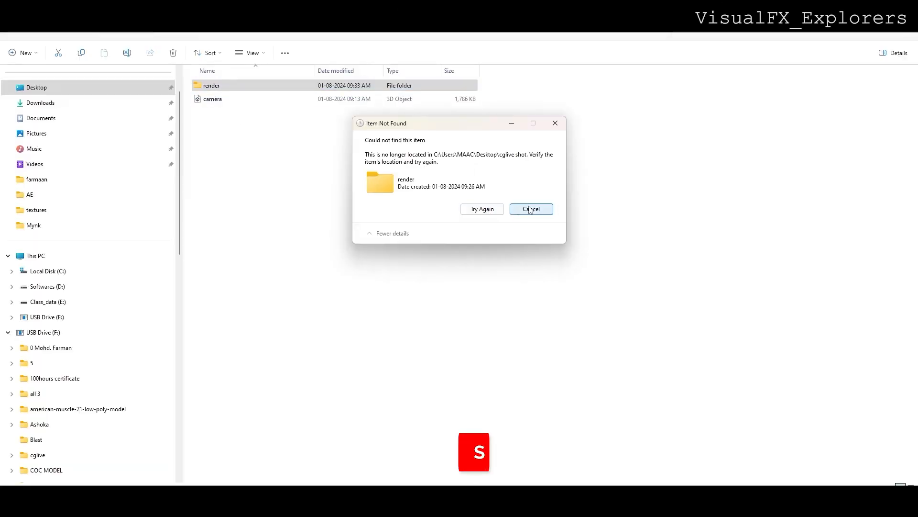
pyautogui.click(493, 209)
pyautogui.click(535, 209)
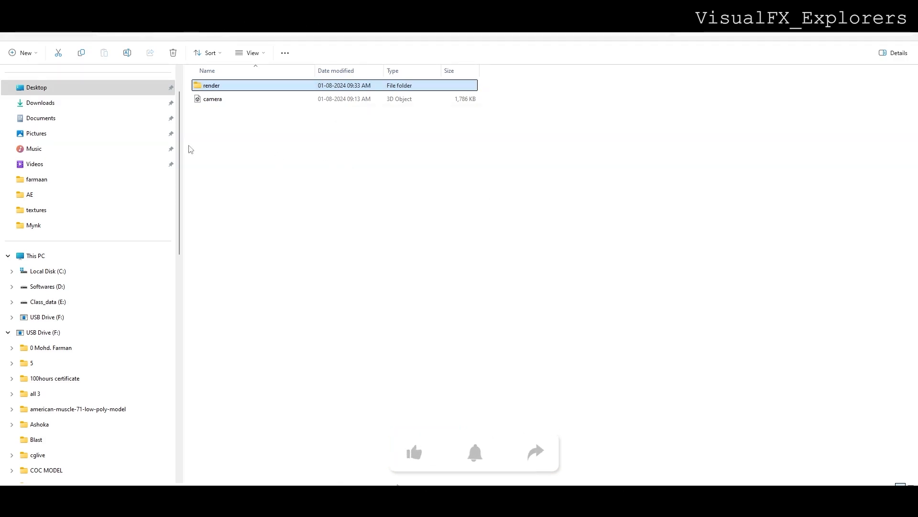
pyautogui.click(184, 33)
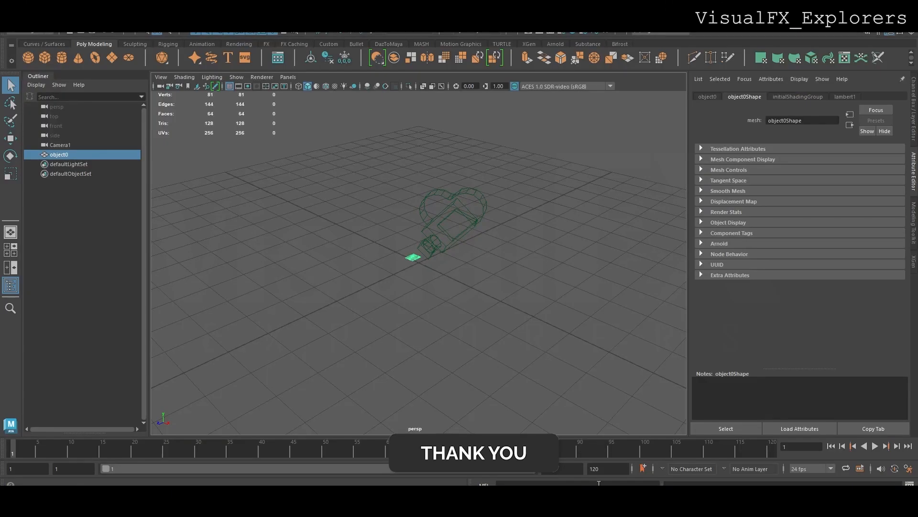
# - Import the Iron Man helmet model into the Maya scene from the iron-man-helmet folder on drive F:
pyautogui.moveTo(504, 484)
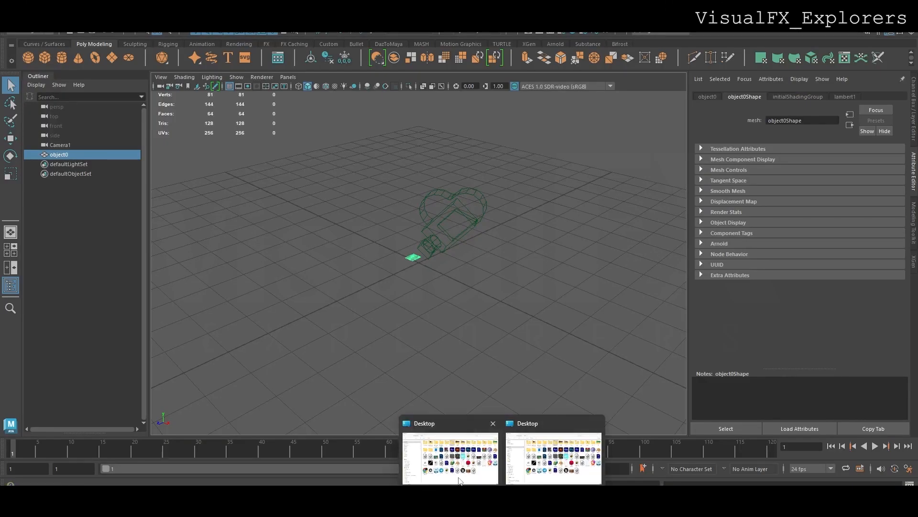
pyautogui.click(452, 455)
pyautogui.click(38, 255)
pyautogui.doubleClick(598, 91)
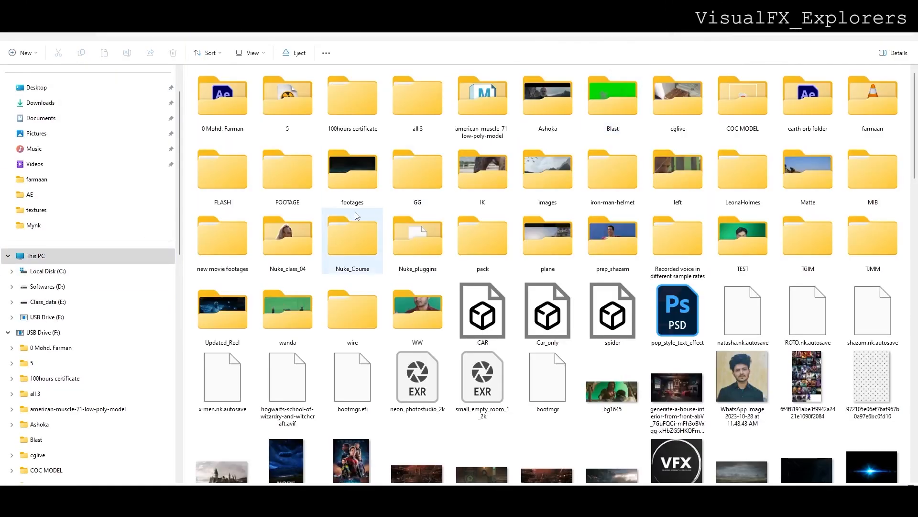
pyautogui.doubleClick(613, 172)
pyautogui.doubleClick(246, 86)
pyautogui.moveTo(239, 98); pyautogui.dragTo(550, 364)
pyautogui.moveTo(606, 480); pyautogui.dragTo(403, 334)
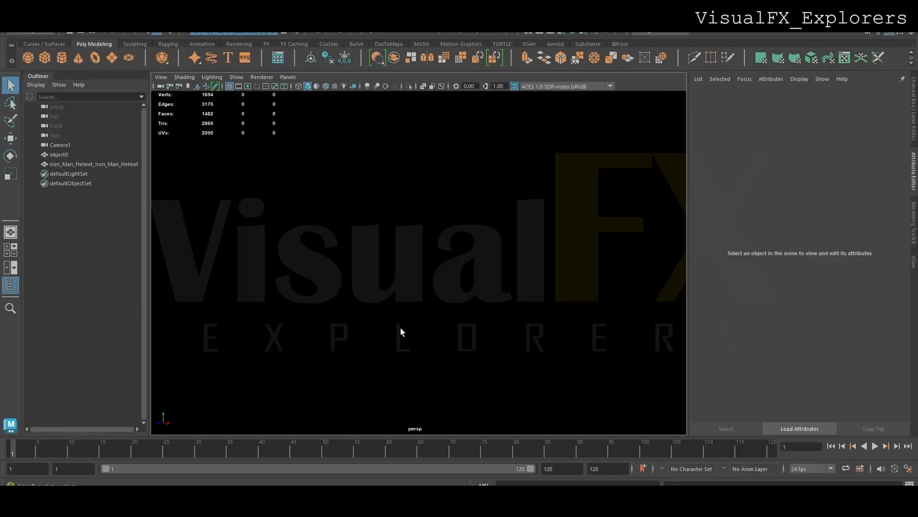
# - Scale the Iron Man helmet down uniformly until it fits the size of the card
pyautogui.scroll(-10, 401, 328)
pyautogui.click(401, 237)
pyautogui.press('r')
pyautogui.moveTo(419, 263); pyautogui.dragTo(262, 356)
pyautogui.scroll(10, 419, 263)
pyautogui.moveTo(418, 263); pyautogui.dragTo(203, 398)
pyautogui.scroll(8, 418, 272)
pyautogui.moveTo(418, 263); pyautogui.dragTo(386, 290)
# - Move and rotate the helmet so it sits on top of the card
pyautogui.moveTo(415, 259); pyautogui.dragTo(380, 214)
pyautogui.press('e')
pyautogui.scroll(5, 396, 232)
pyautogui.moveTo(380, 213); pyautogui.dragTo(388, 220, button='middle')
pyautogui.moveTo(360, 143); pyautogui.dragTo(338, 134)
pyautogui.press('w')
pyautogui.moveTo(376, 187); pyautogui.dragTo(372, 185, button='middle')
pyautogui.keyDown('alt'); pyautogui.moveTo(413, 189); pyautogui.dragTo(352, 224); pyautogui.keyUp('alt')
pyautogui.moveTo(348, 158); pyautogui.dragTo(350, 157)
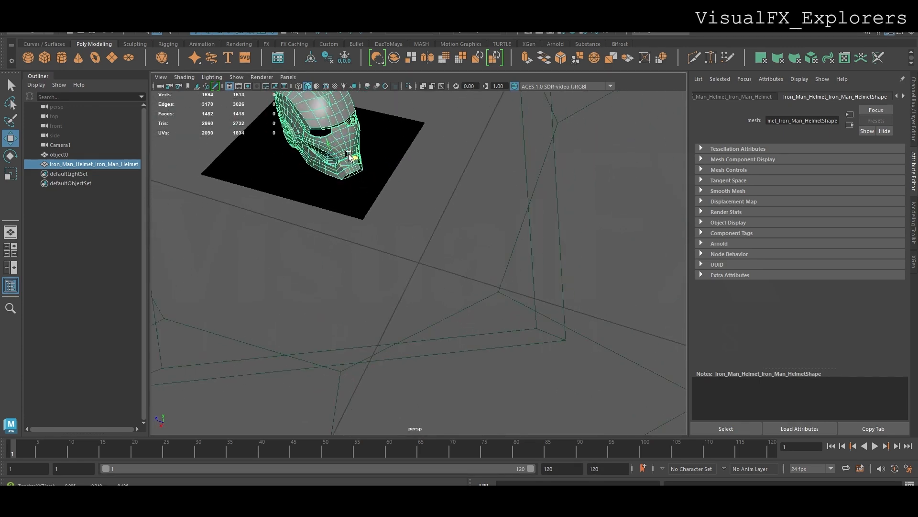
# - Assign a new aiStandardSurface material to the helmet and replace its settings with the Brushed_Metal preset
pyautogui.rightClick(323, 118)
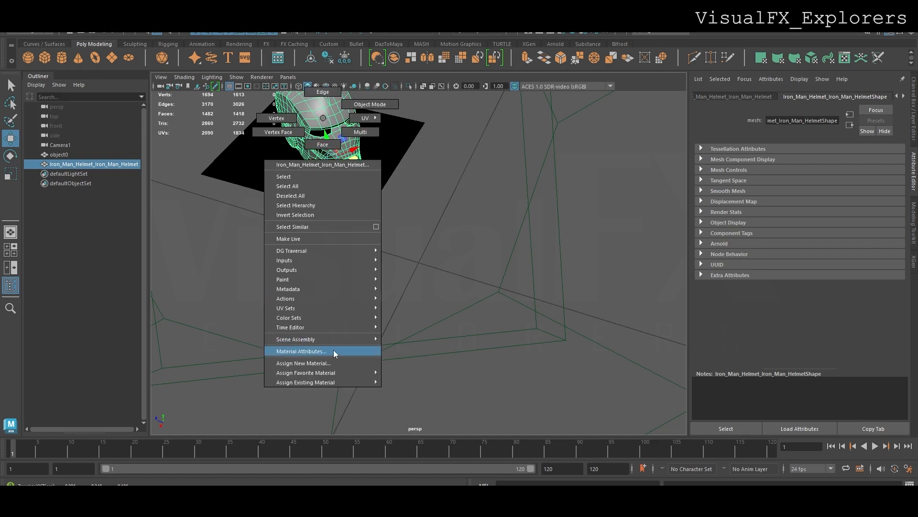
pyautogui.click(332, 362)
pyautogui.click(368, 207)
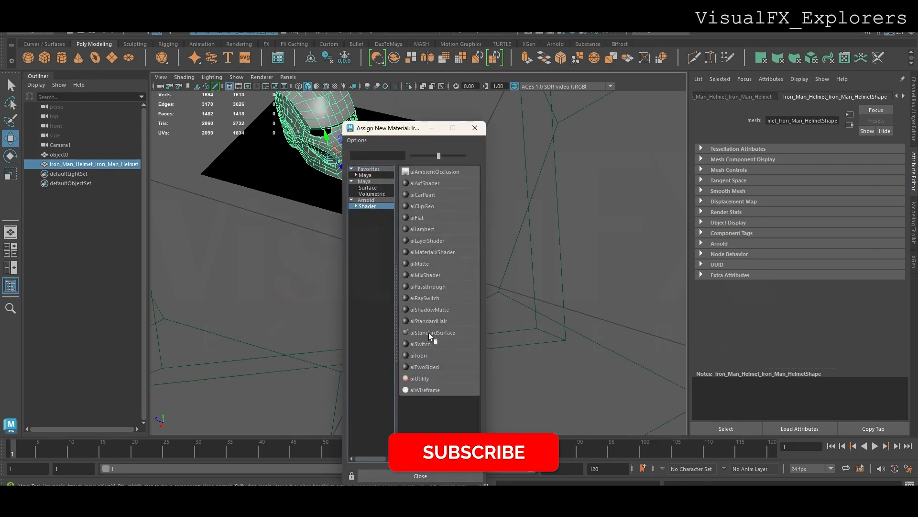
pyautogui.click(429, 331)
pyautogui.click(871, 120)
pyautogui.moveTo(835, 166)
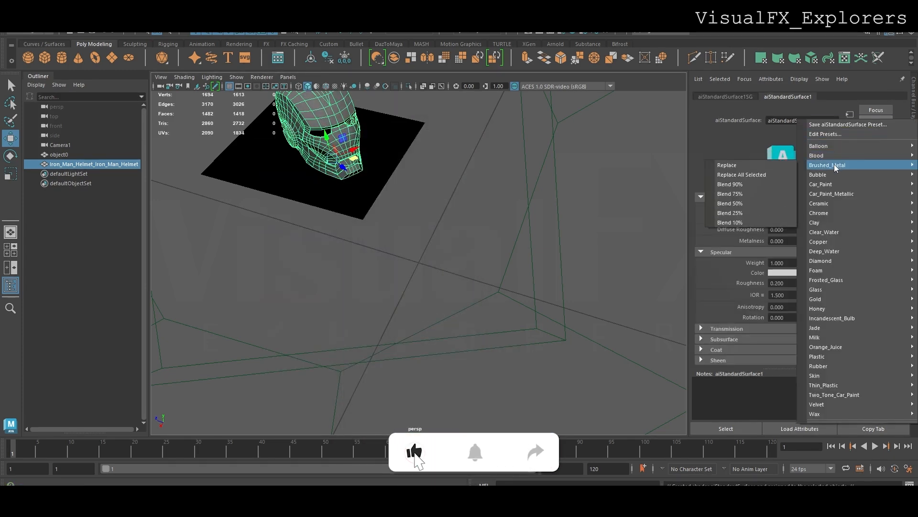
pyautogui.click(776, 168)
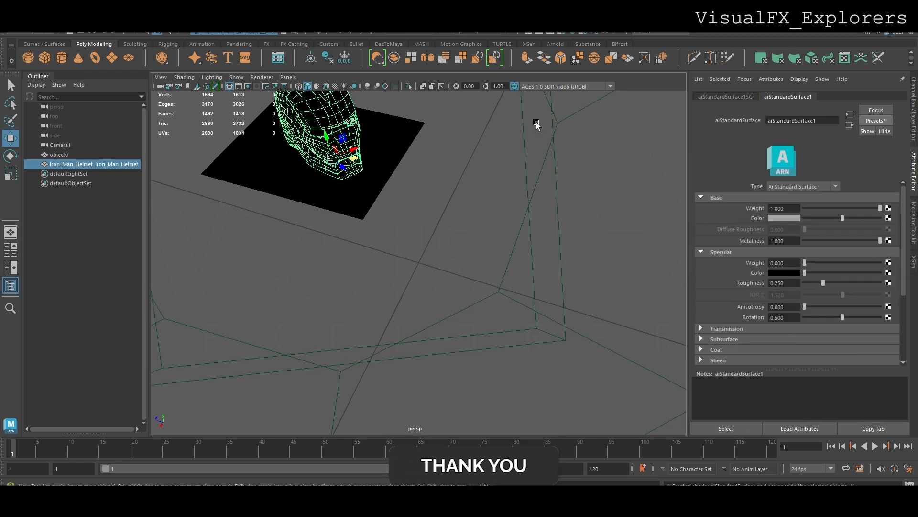
# - Assign a new aiShadowMatte material to the card object0
pyautogui.click(268, 191)
pyautogui.rightClick(272, 190)
pyautogui.click(269, 431)
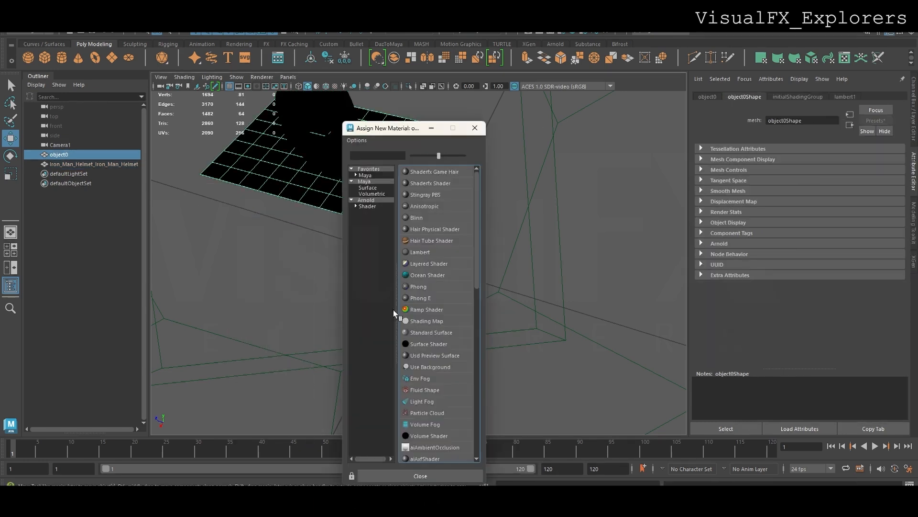
pyautogui.click(367, 201)
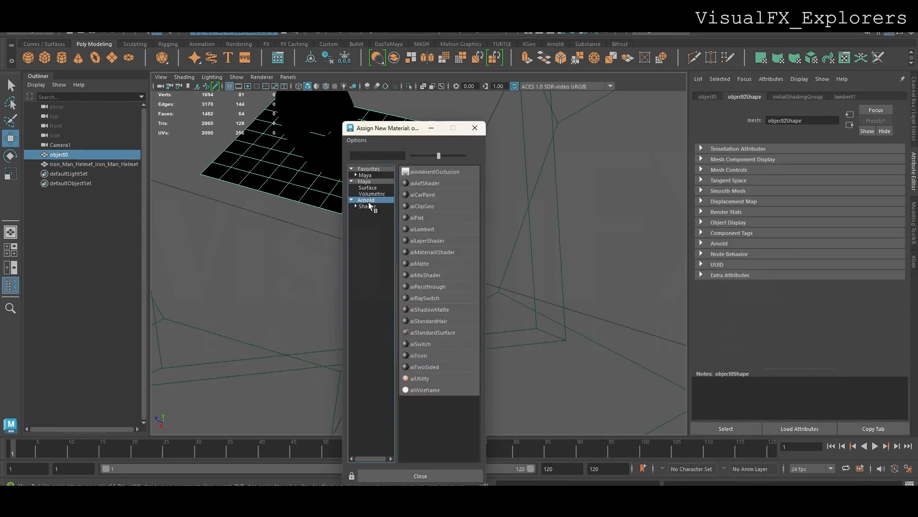
pyautogui.click(436, 309)
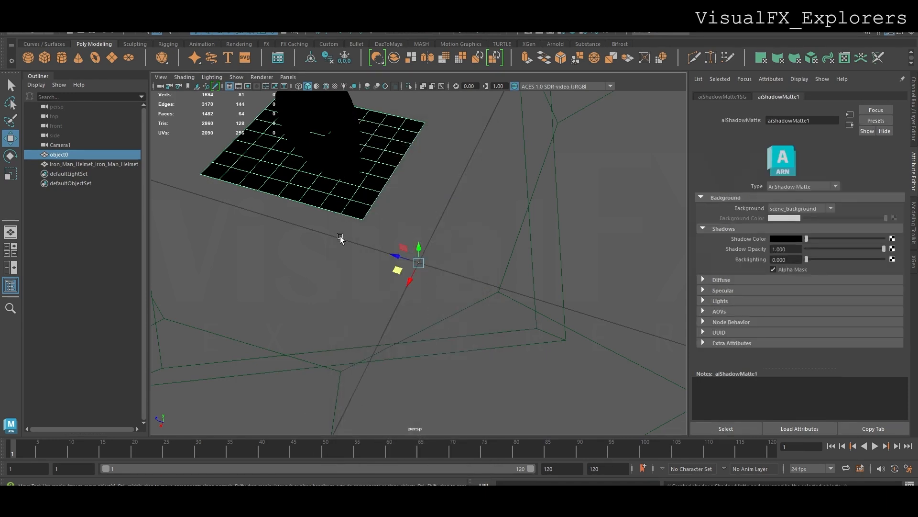
# - Look through Camera1, select the helmet and turn on textured display in the viewport
pyautogui.click(288, 77)
pyautogui.moveTo(335, 90)
pyautogui.click(394, 90)
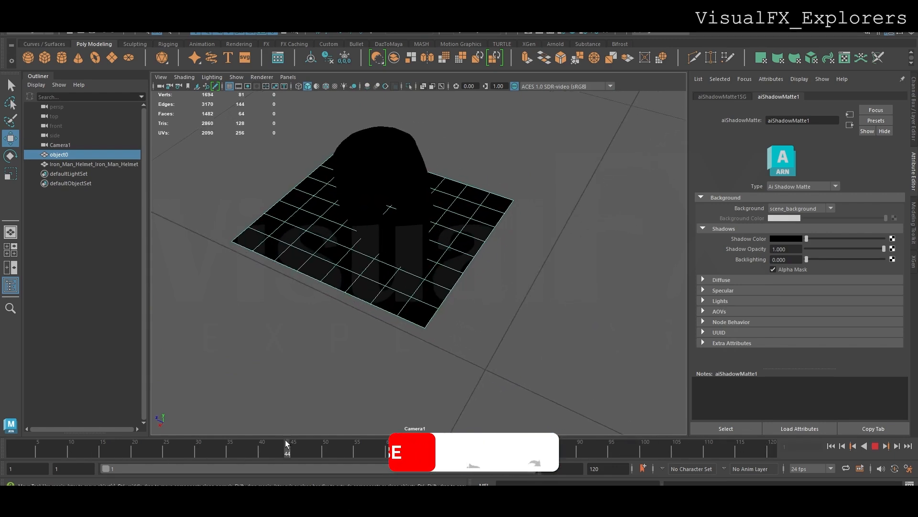
pyautogui.click(290, 169)
pyautogui.click(359, 158)
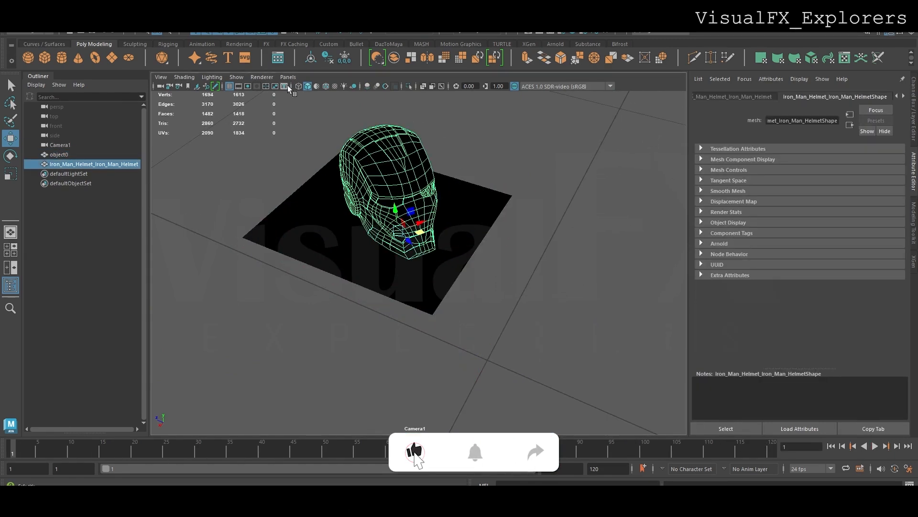
pyautogui.click(335, 94)
pyautogui.click(378, 146)
pyautogui.click(334, 86)
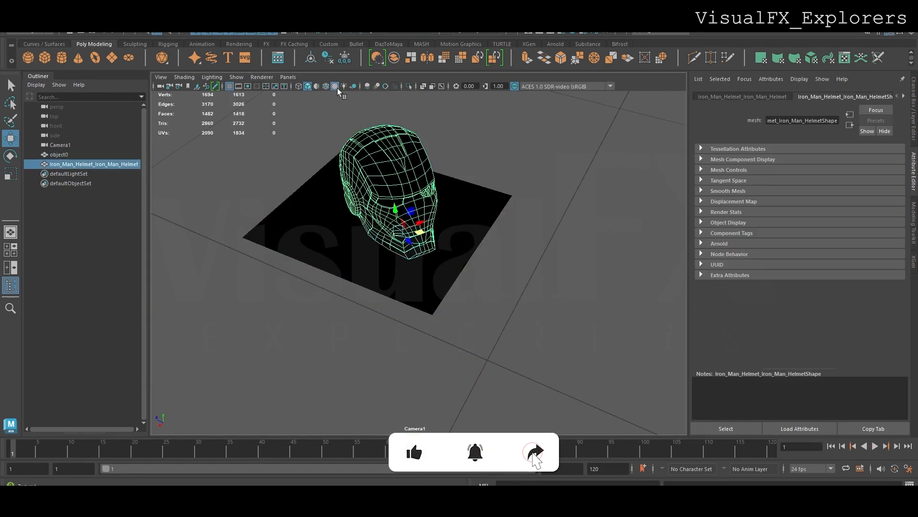
pyautogui.click(338, 95)
# - Import F:\cglive\cg001.jpeg as an image-sequence image plane for Camera1 and scrub the timeline to check the helmet's alignment
pyautogui.click(162, 77)
pyautogui.moveTo(225, 290)
pyautogui.click(312, 298)
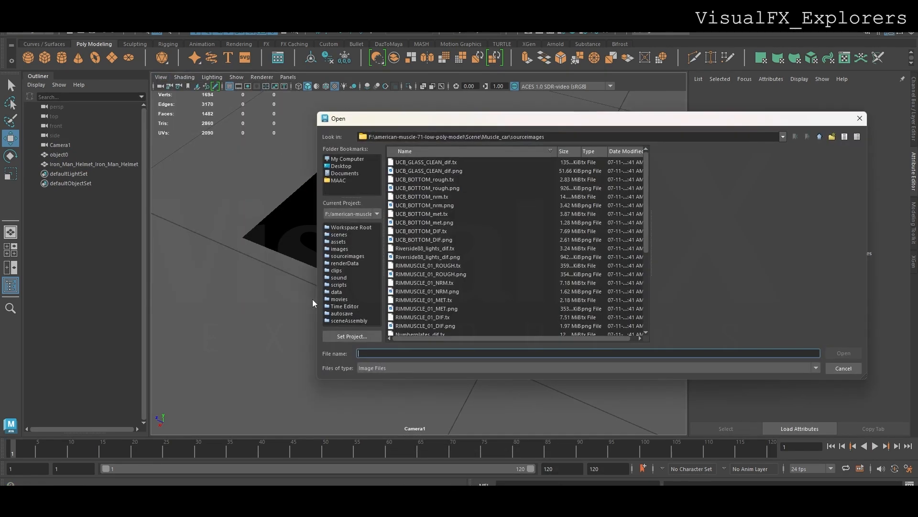
pyautogui.click(351, 160)
pyautogui.doubleClick(411, 163)
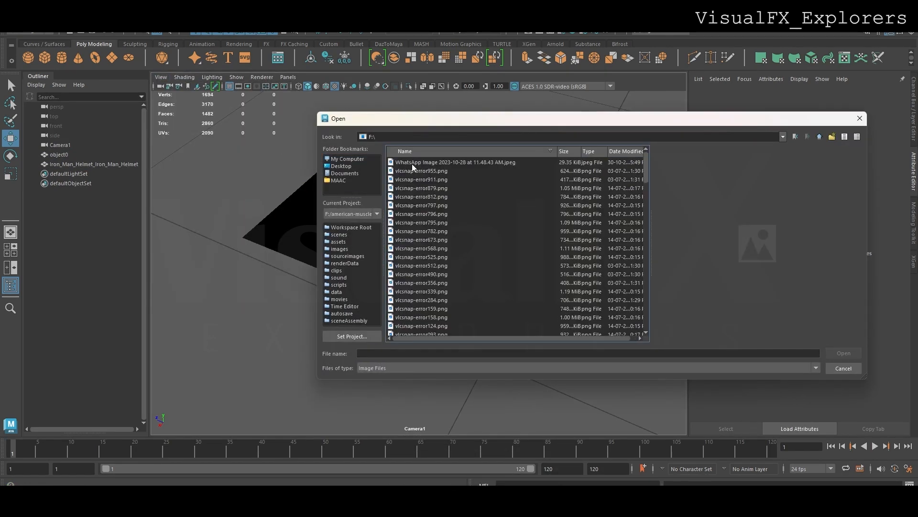
pyautogui.moveTo(642, 170); pyautogui.dragTo(644, 311)
pyautogui.doubleClick(409, 265)
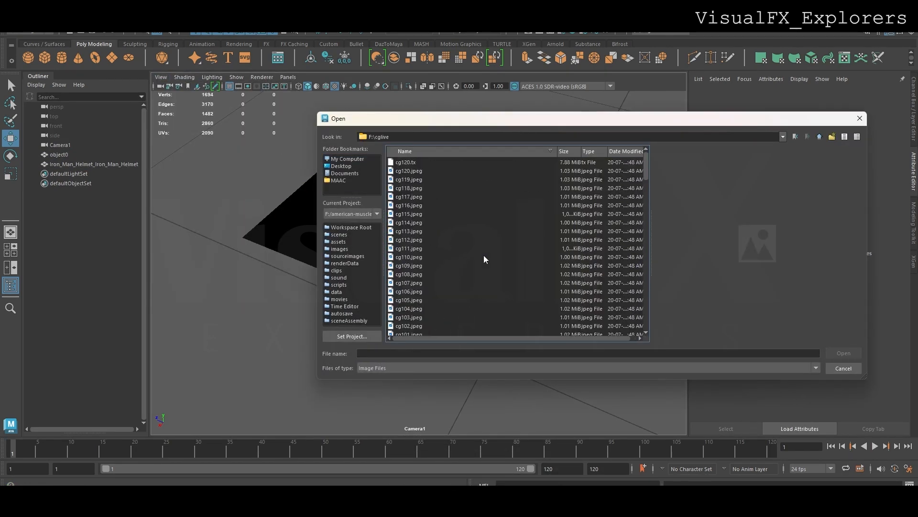
pyautogui.moveTo(646, 184); pyautogui.dragTo(646, 316)
pyautogui.click(419, 319)
pyautogui.click(840, 352)
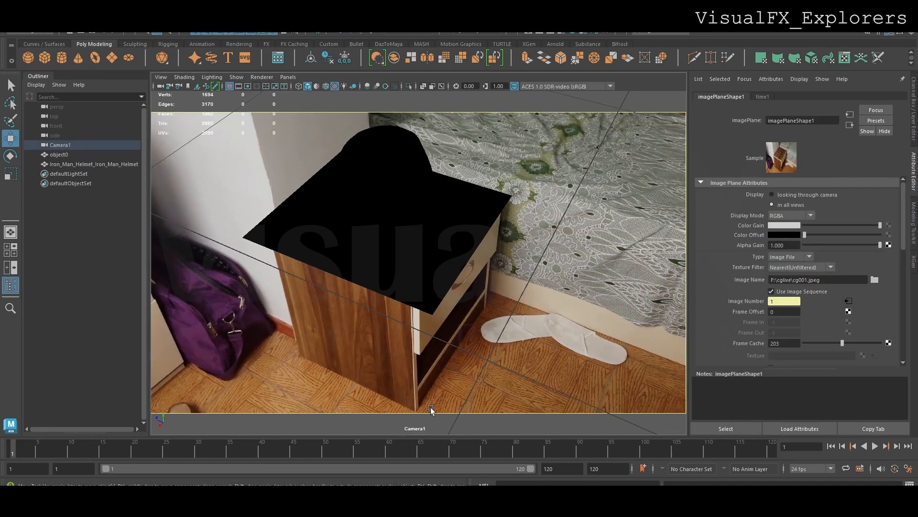
pyautogui.moveTo(64, 456)
pyautogui.mouseDown()
pyautogui.moveTo(711, 457)
pyautogui.moveTo(342, 425)
pyautogui.mouseUp()
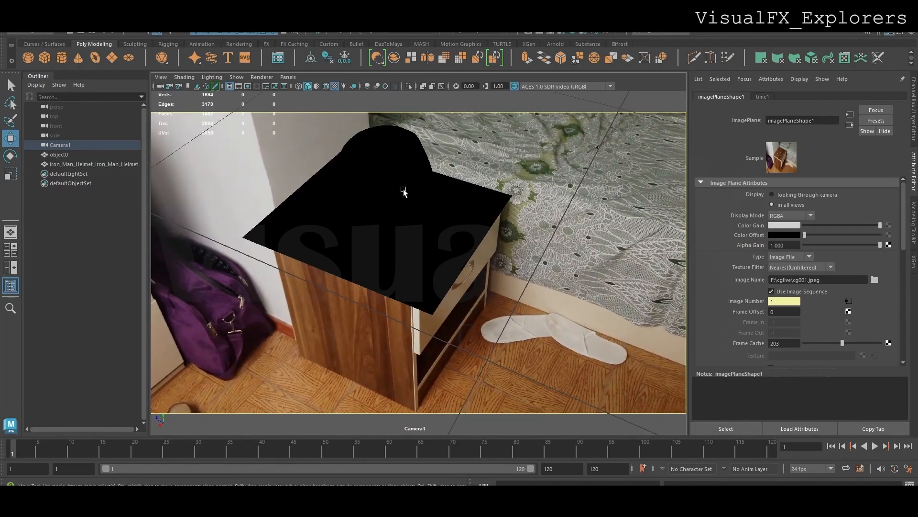
pyautogui.click(402, 185)
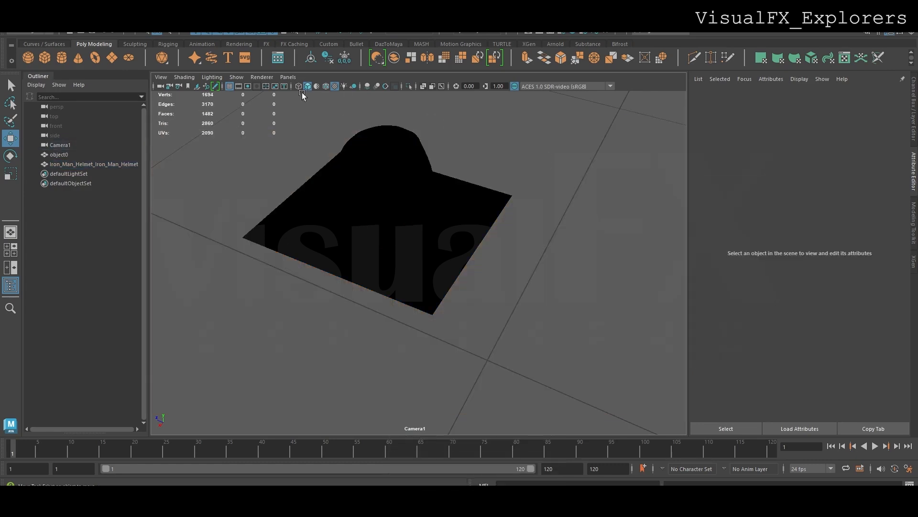
# - Create an Arnold skydome light and connect a File texture to its color
pyautogui.click(497, 75)
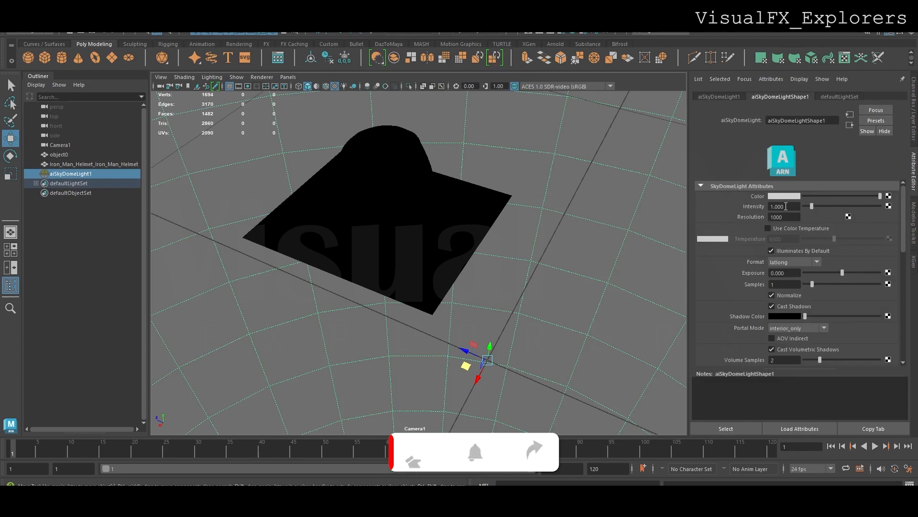
pyautogui.click(888, 196)
pyautogui.click(411, 255)
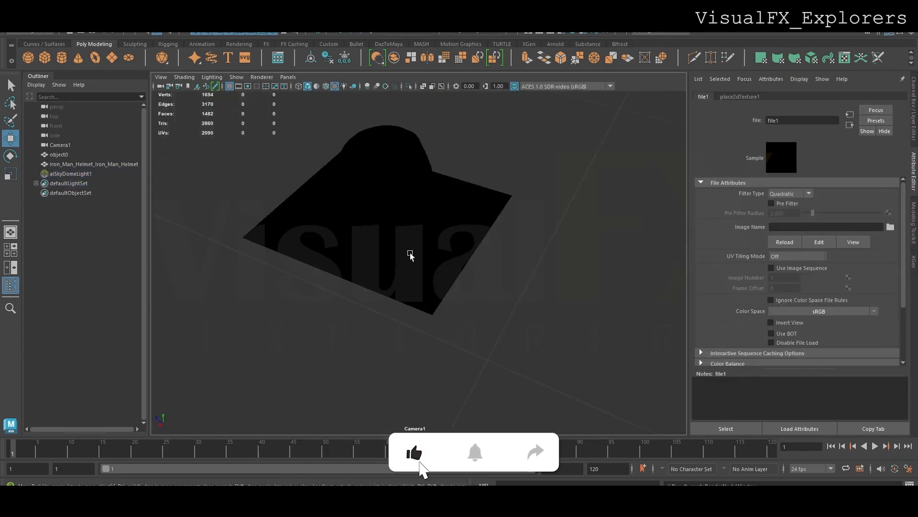
# - Load F:\cglive\cg001.jpeg as the image of the skydome light's File texture
pyautogui.click(890, 228)
pyautogui.click(346, 160)
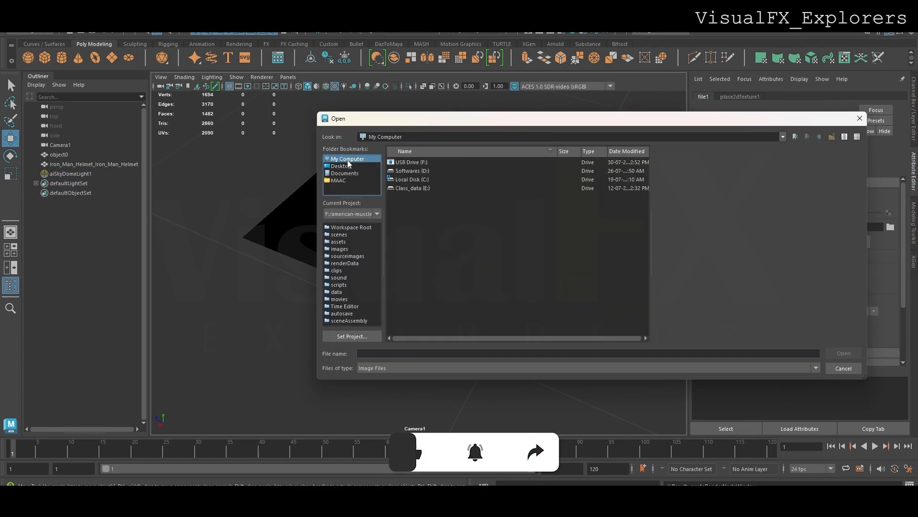
pyautogui.doubleClick(411, 164)
pyautogui.scroll(-3, 444, 267)
pyautogui.doubleClick(411, 282)
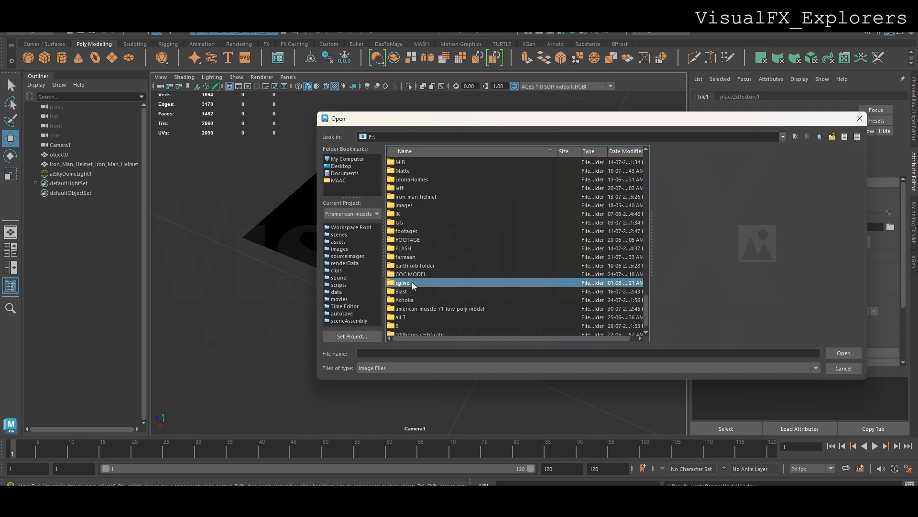
pyautogui.click(574, 317)
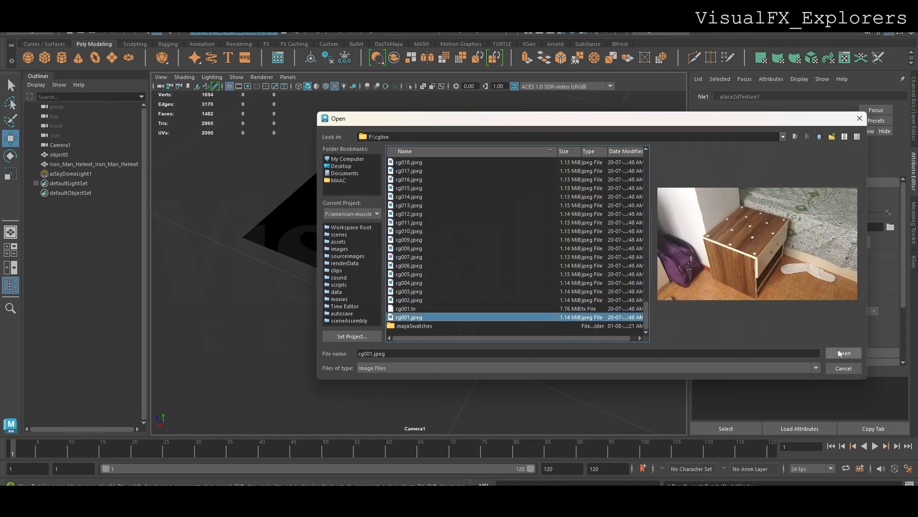
pyautogui.click(843, 353)
# - Rotate the skydome light and start a live Arnold render in the Camera1 viewport
pyautogui.click(527, 156)
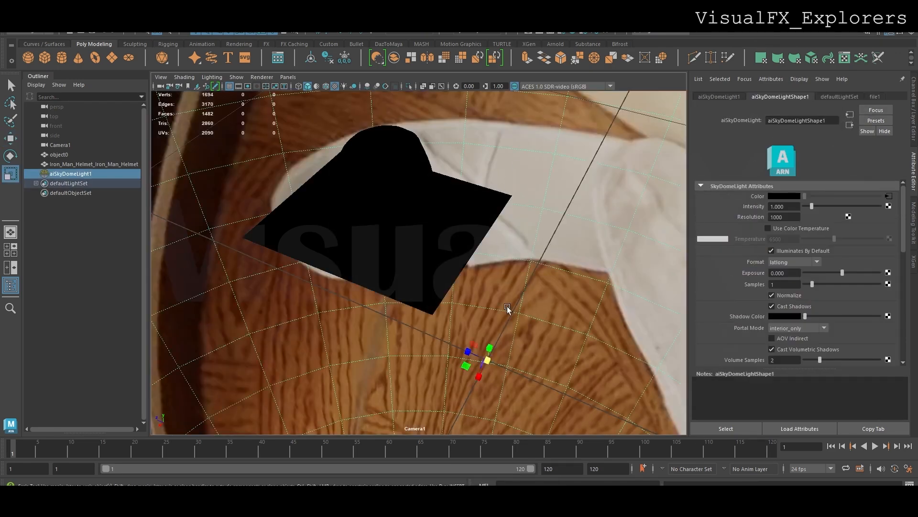
pyautogui.moveTo(490, 354)
pyautogui.mouseDown()
pyautogui.moveTo(506, 371)
pyautogui.moveTo(494, 356)
pyautogui.moveTo(503, 372)
pyautogui.moveTo(498, 357)
pyautogui.moveTo(479, 376)
pyautogui.moveTo(485, 343)
pyautogui.moveTo(498, 357)
pyautogui.moveTo(479, 364)
pyautogui.mouseUp()
pyautogui.click(262, 76)
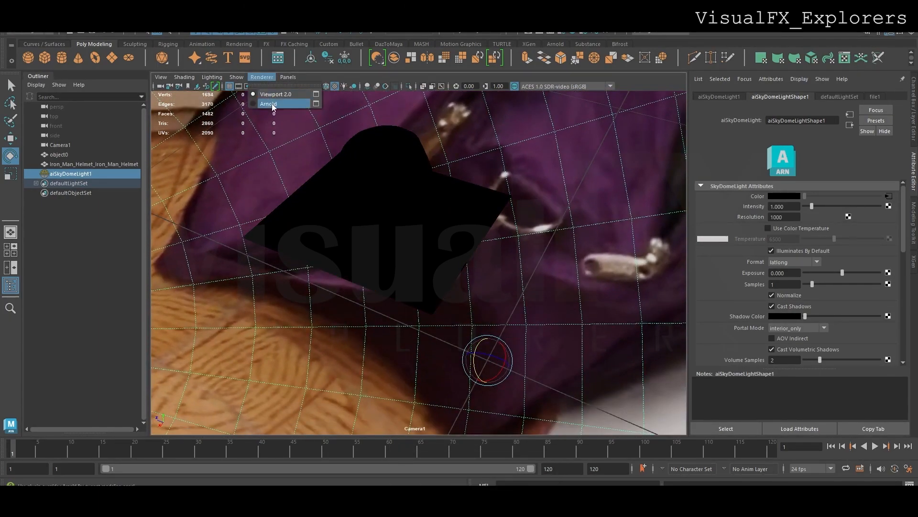
pyautogui.click(271, 103)
pyautogui.click(232, 113)
# - Look through Camera1 and rotate the skydome light until its texture shows white behind the helmet and the wooden cabinet beside it
pyautogui.moveTo(490, 380); pyautogui.dragTo(515, 376)
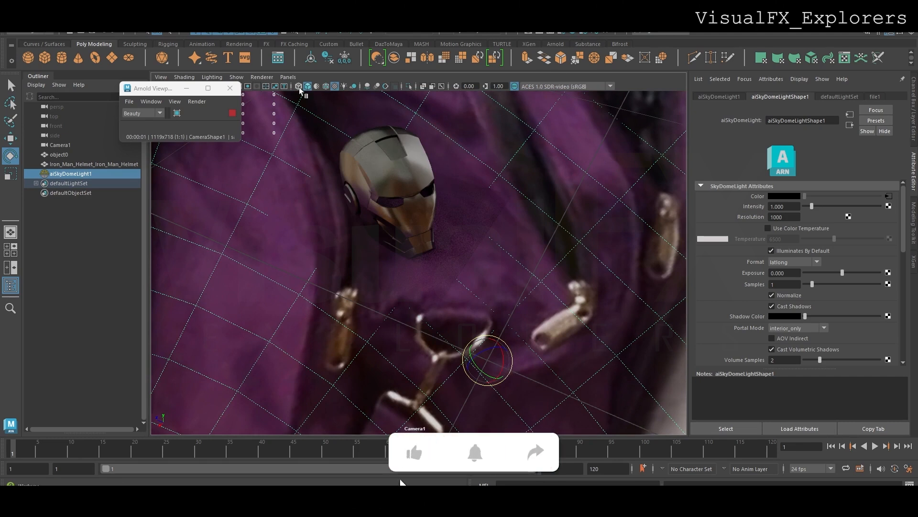
pyautogui.click(288, 77)
pyautogui.moveTo(302, 87)
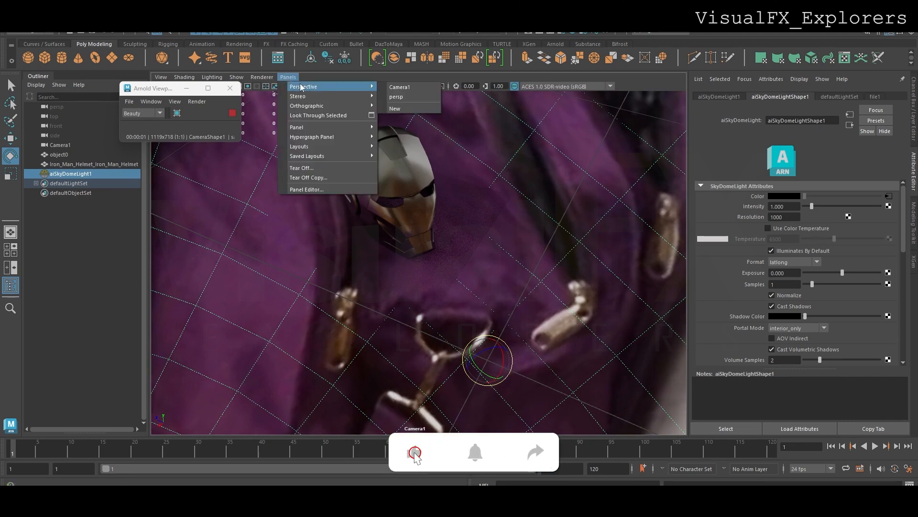
pyautogui.click(408, 89)
pyautogui.moveTo(471, 356)
pyautogui.mouseDown()
pyautogui.moveTo(492, 367)
pyautogui.moveTo(500, 352)
pyautogui.moveTo(475, 381)
pyautogui.moveTo(480, 373)
pyautogui.moveTo(482, 384)
pyautogui.moveTo(492, 365)
pyautogui.moveTo(479, 368)
pyautogui.mouseUp()
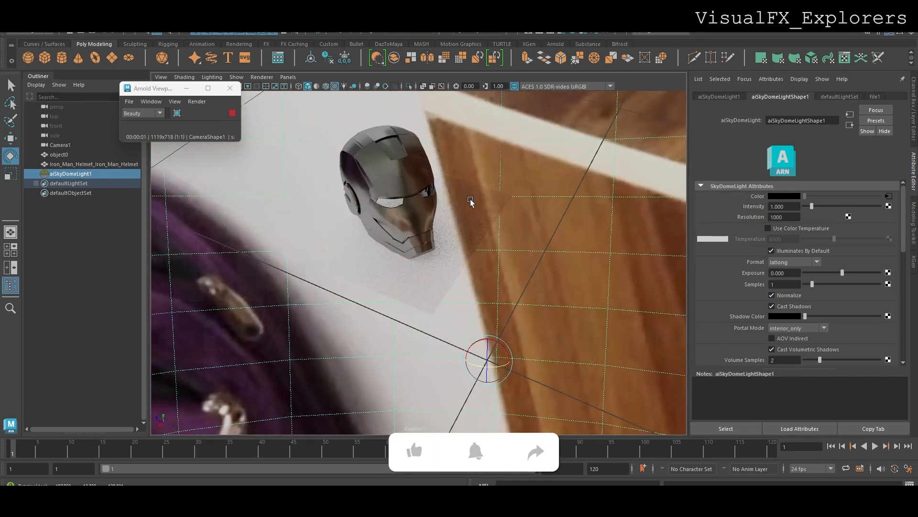
pyautogui.moveTo(487, 373); pyautogui.dragTo(486, 363)
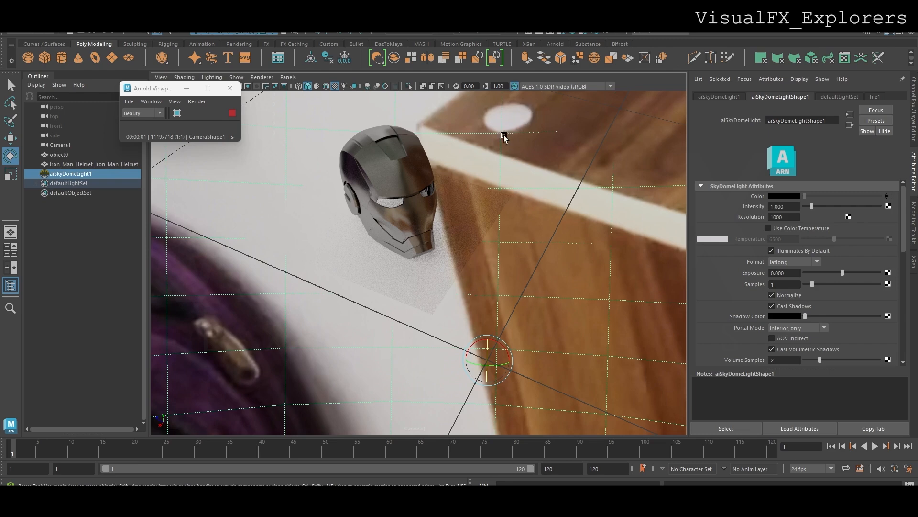
# - Compare the render with the skydome light's Camera visibility at 0 and at 1
pyautogui.scroll(-7, 905, 250)
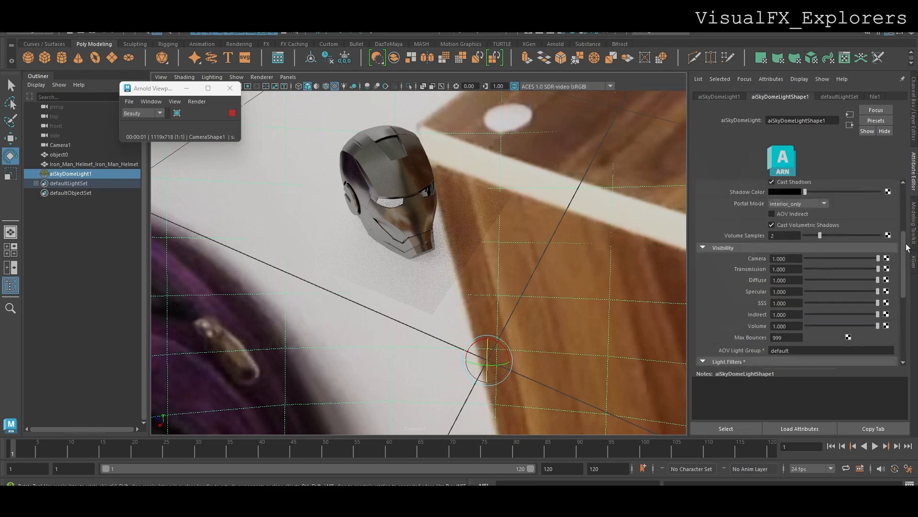
pyautogui.moveTo(906, 266); pyautogui.dragTo(807, 242)
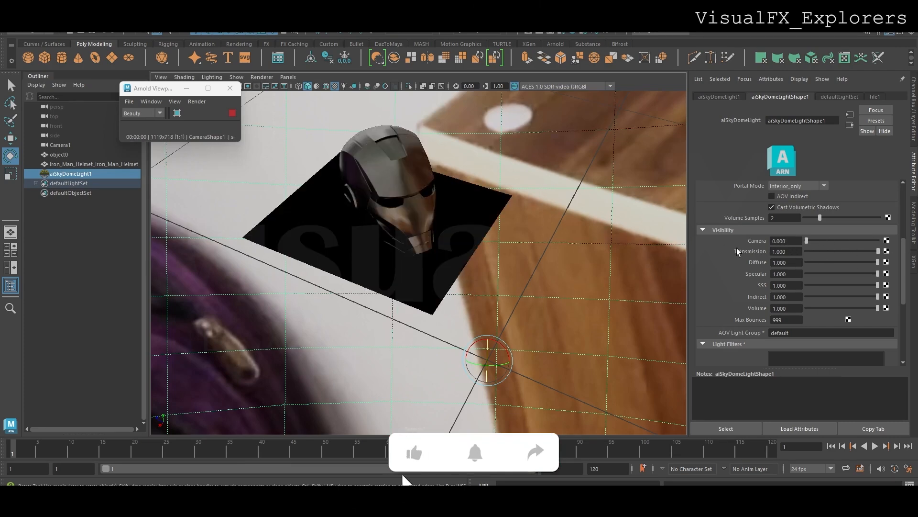
pyautogui.moveTo(807, 242); pyautogui.dragTo(879, 285)
pyautogui.moveTo(869, 240); pyautogui.dragTo(885, 241)
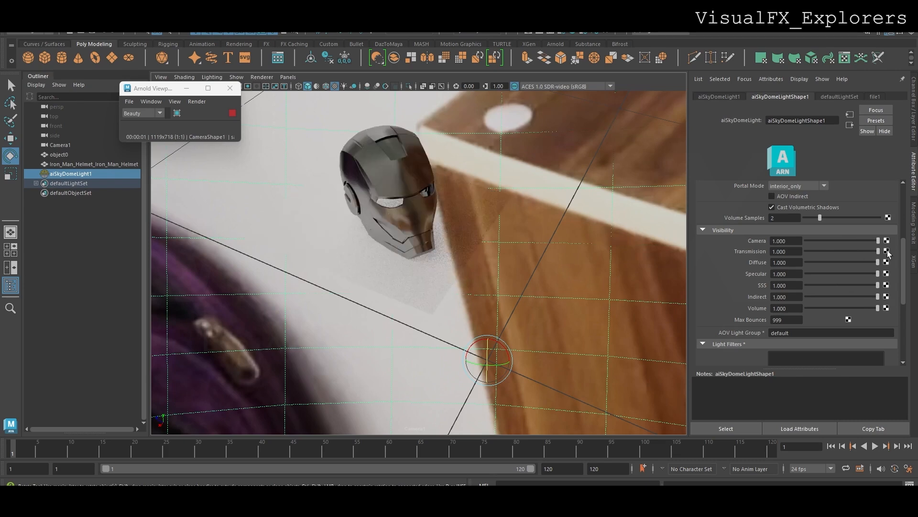
pyautogui.moveTo(880, 249)
pyautogui.mouseDown()
pyautogui.moveTo(870, 250)
pyautogui.moveTo(879, 250)
pyautogui.mouseUp()
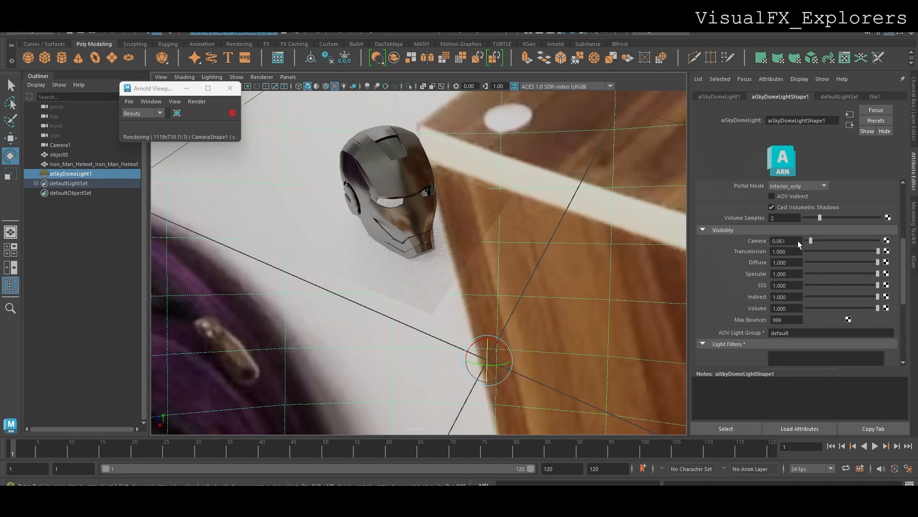
pyautogui.moveTo(822, 240); pyautogui.dragTo(785, 240)
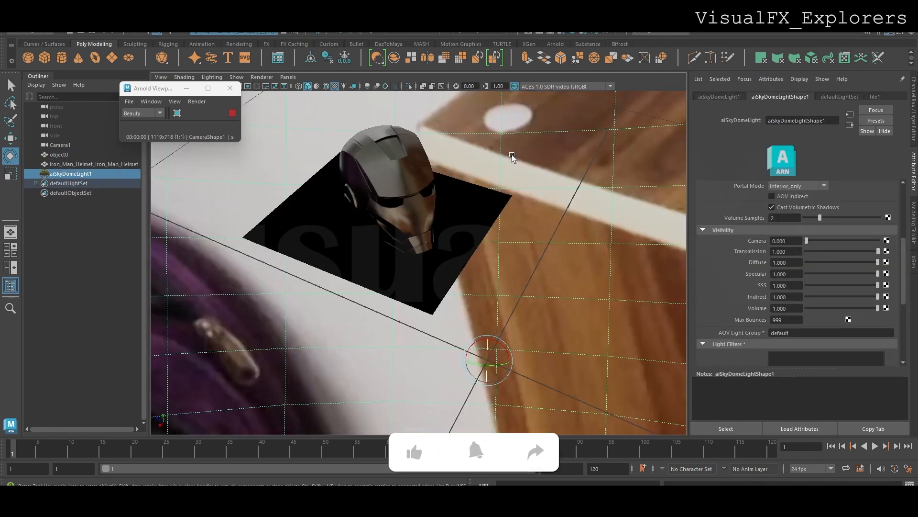
pyautogui.moveTo(809, 241); pyautogui.dragTo(874, 242)
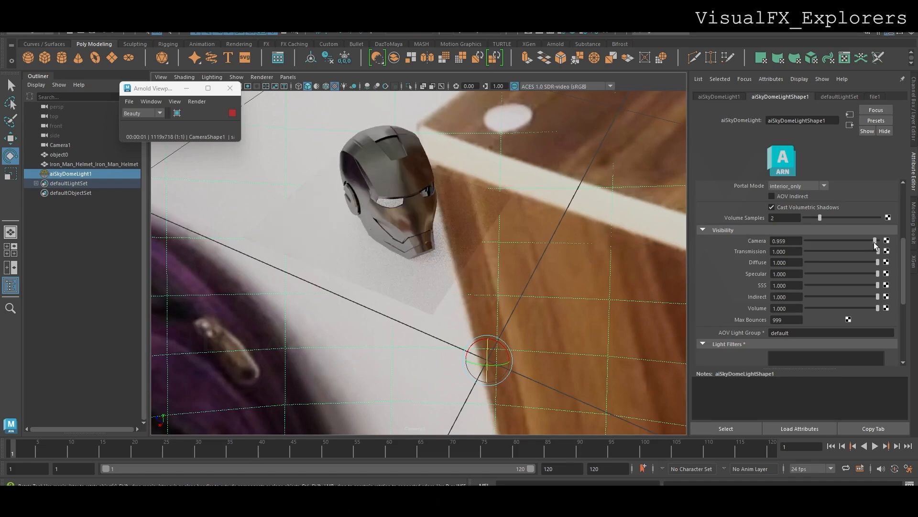
pyautogui.moveTo(874, 242); pyautogui.dragTo(878, 245)
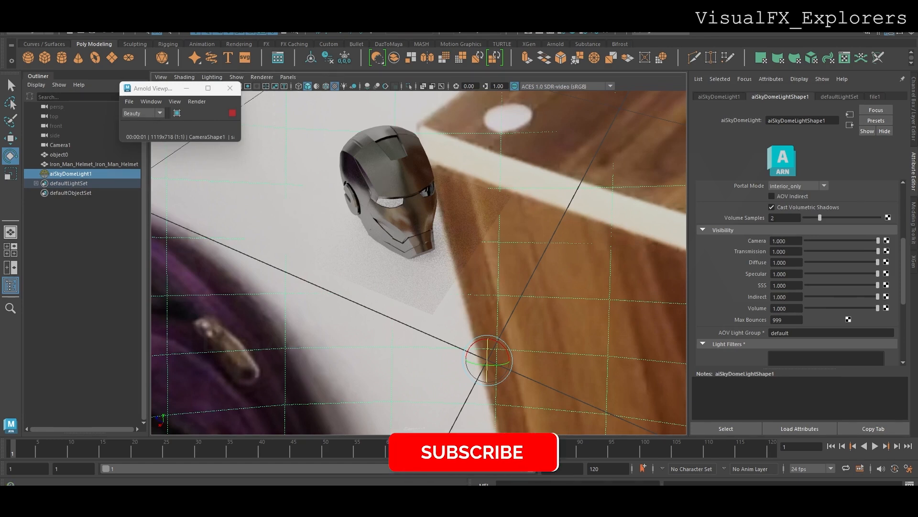
# - Set the render output to a numbered frame sequence with end frame 70
pyautogui.click(551, 31)
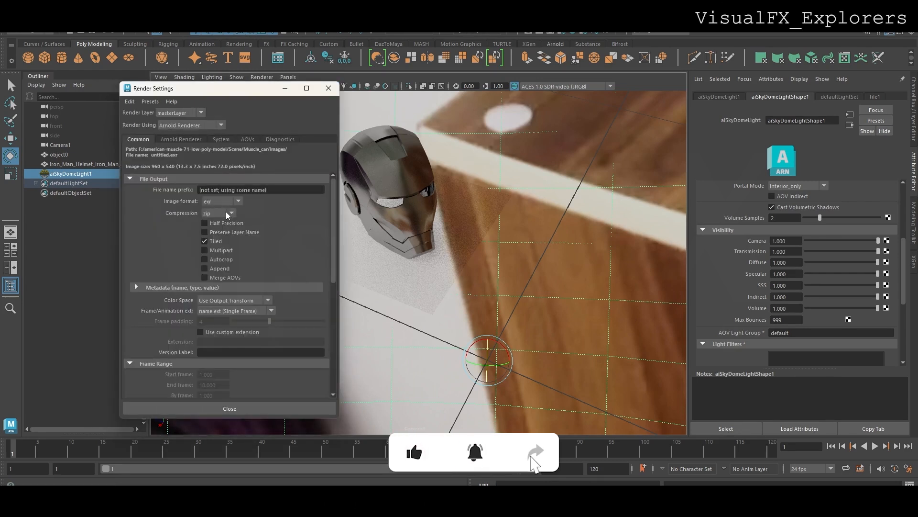
pyautogui.click(230, 311)
pyautogui.click(214, 356)
pyautogui.moveTo(333, 219); pyautogui.dragTo(332, 295)
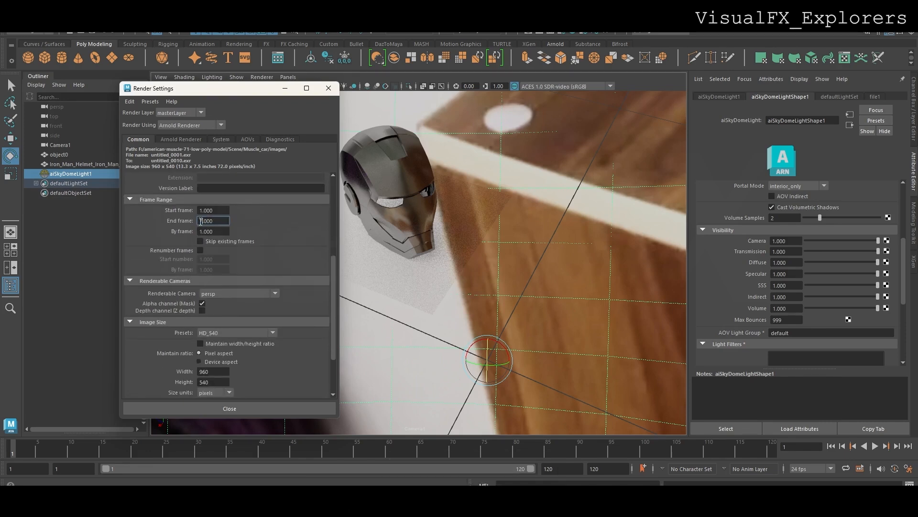
# - Make Camera1 the renderable camera and set the image size to the HD_720 preset
pyautogui.click(240, 295)
pyautogui.click(231, 315)
pyautogui.click(242, 331)
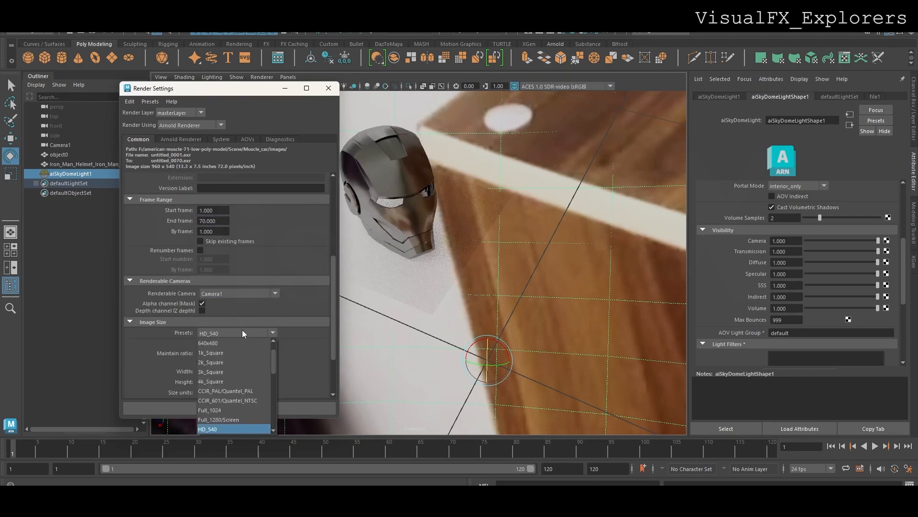
pyautogui.click(218, 355)
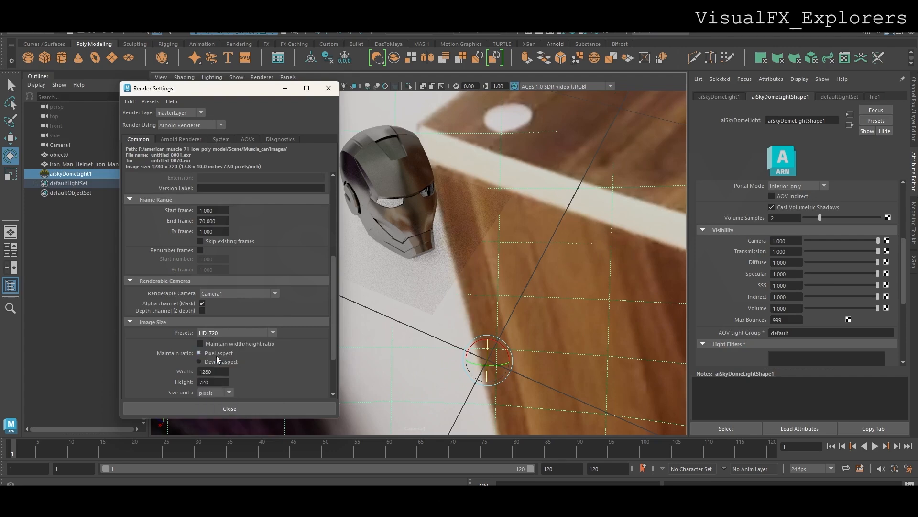
pyautogui.click(238, 408)
# - Render the sequence into a new folder named "render with hdri" inside the desktop's cglive shot folder
pyautogui.click(263, 24)
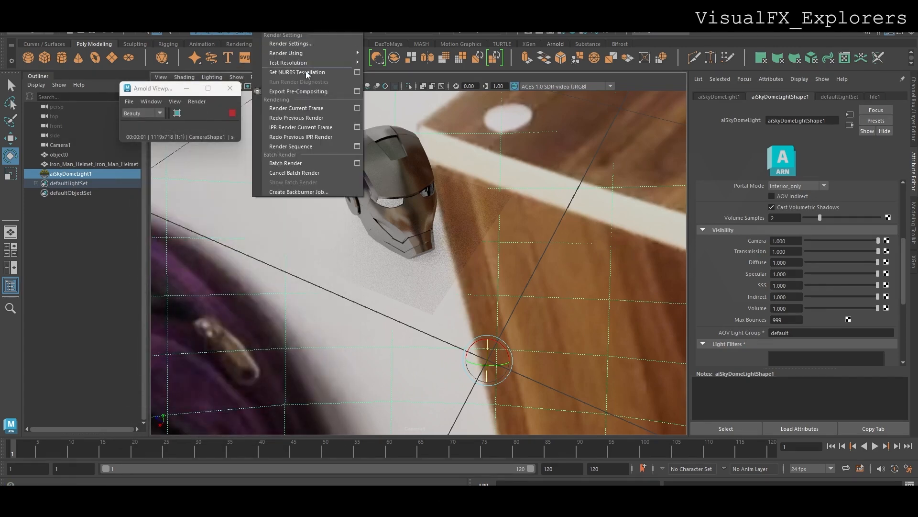
pyautogui.click(357, 147)
pyautogui.click(528, 241)
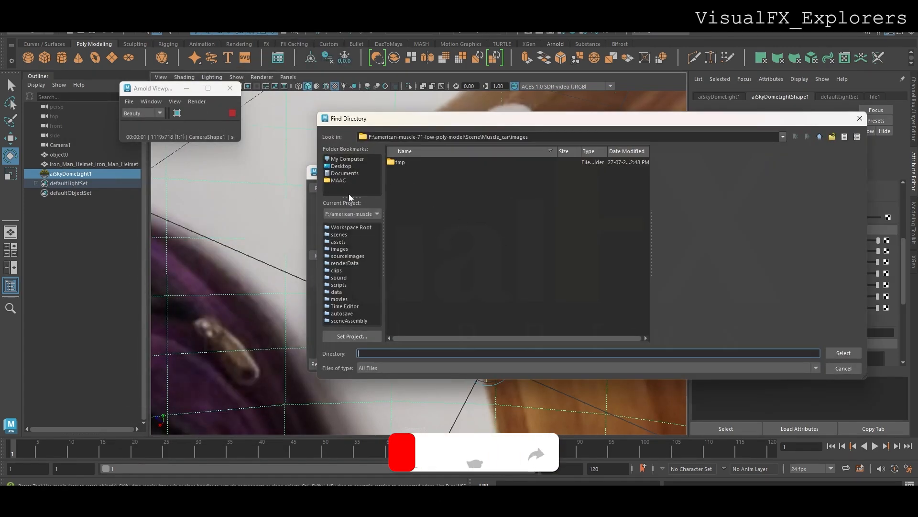
pyautogui.click(352, 160)
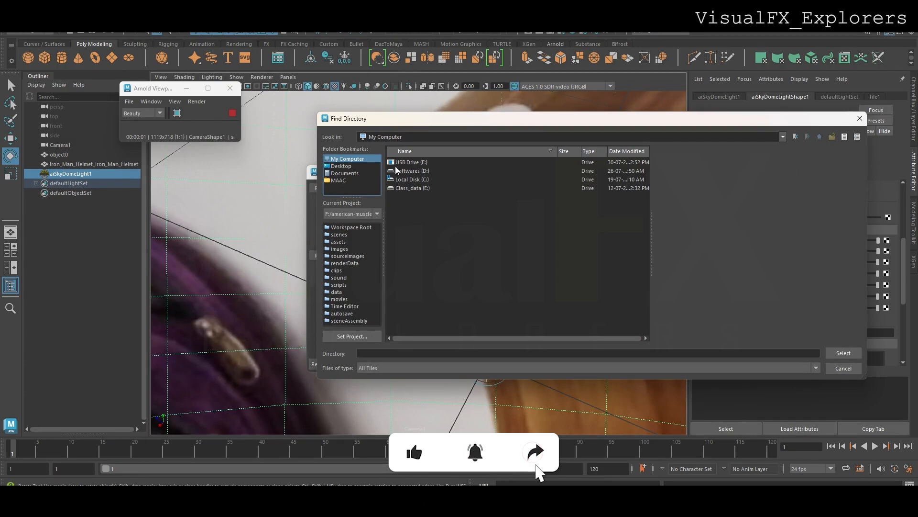
pyautogui.click(357, 166)
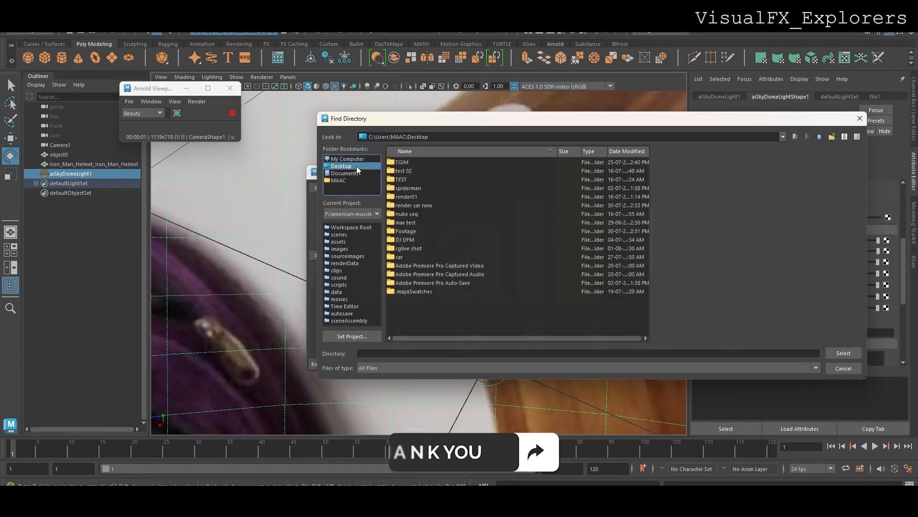
pyautogui.doubleClick(411, 249)
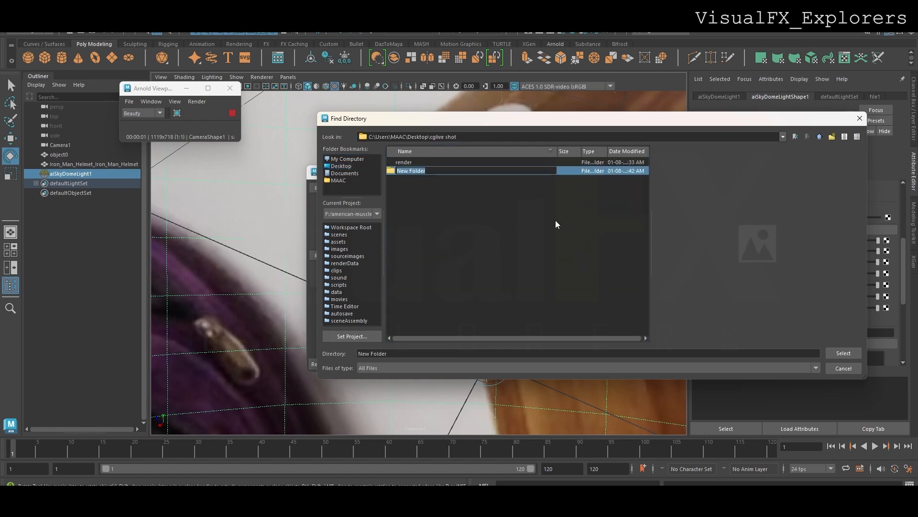
pyautogui.write('nder with hdri')
pyautogui.click(848, 354)
pyautogui.click(421, 363)
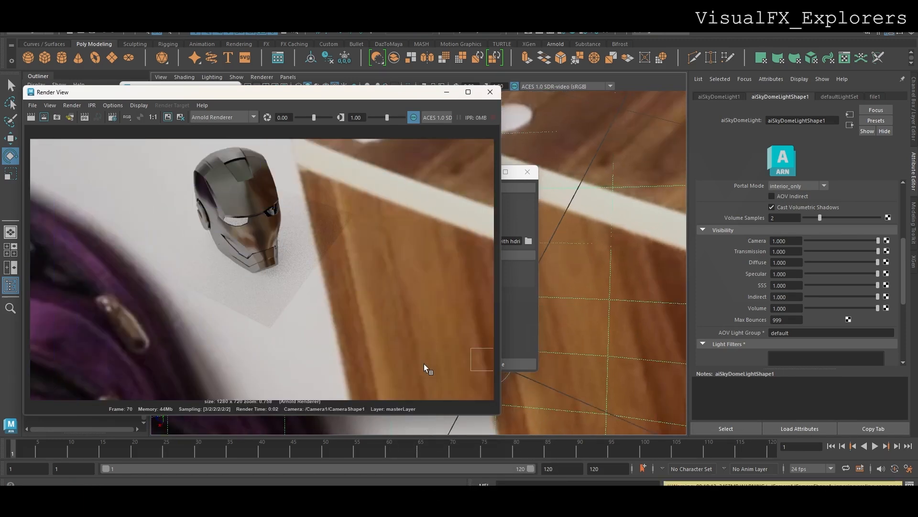
# - Bring the "render with hdri" folder from the desktop's cglive shot folder into Nuke's node graph and view it in Viewer2
pyautogui.moveTo(501, 497)
pyautogui.click(472, 469)
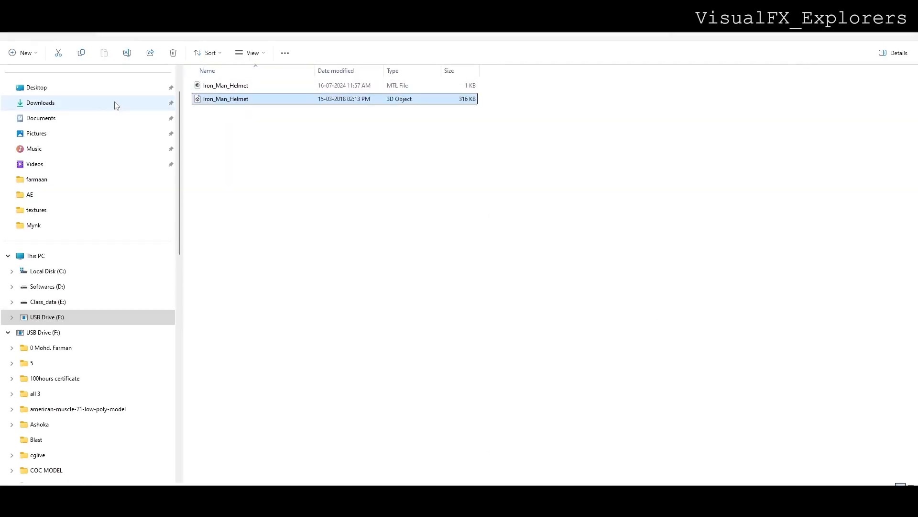
pyautogui.click(56, 90)
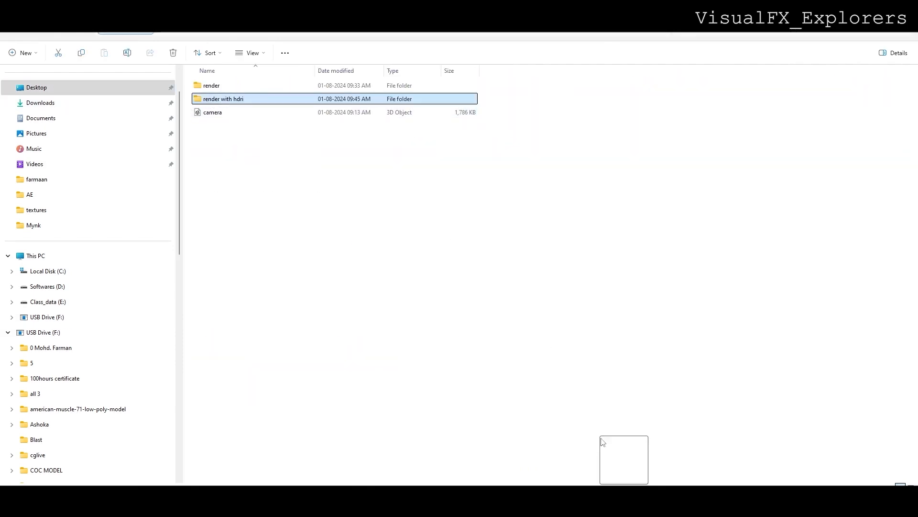
pyautogui.moveTo(604, 430); pyautogui.dragTo(607, 475)
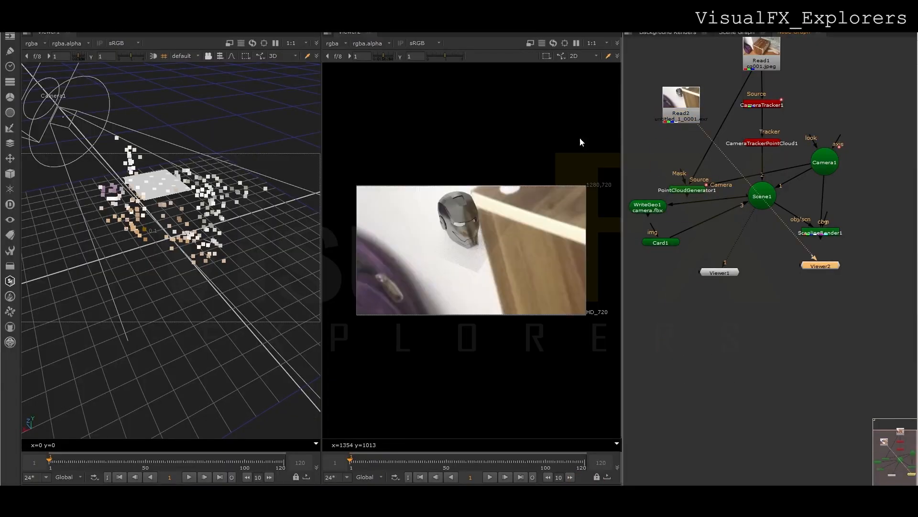
# - Compare the rendered sequence's alpha channel with its color image in Viewer2
pyautogui.press('a')
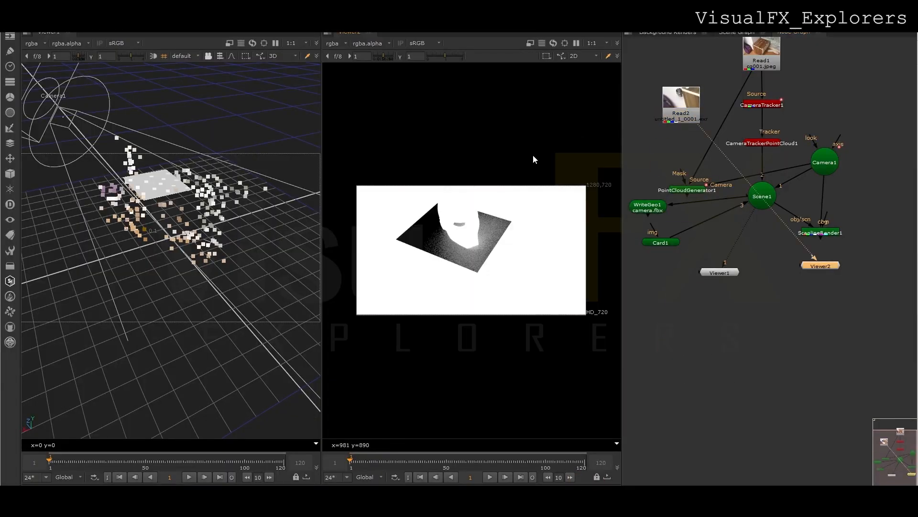
pyautogui.press('a')
pyautogui.press('a')
pyautogui.press('a')
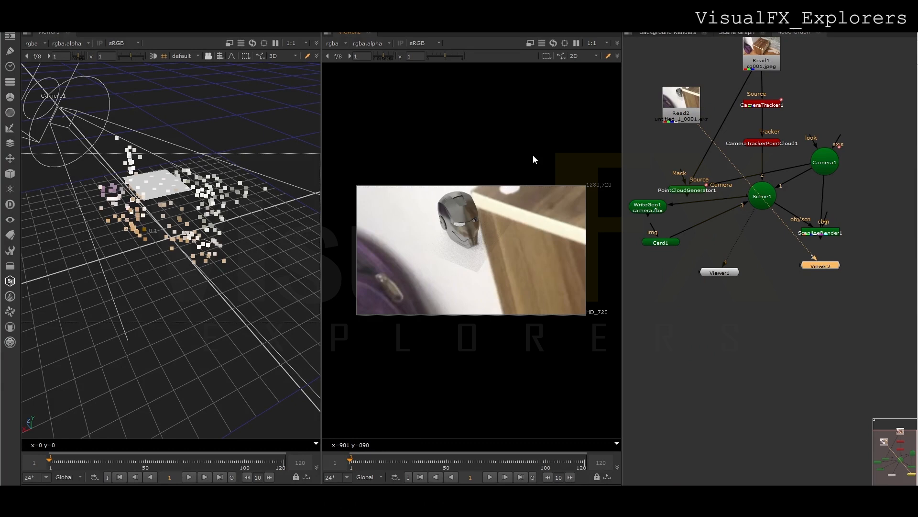
pyautogui.press('a')
pyautogui.press('a')
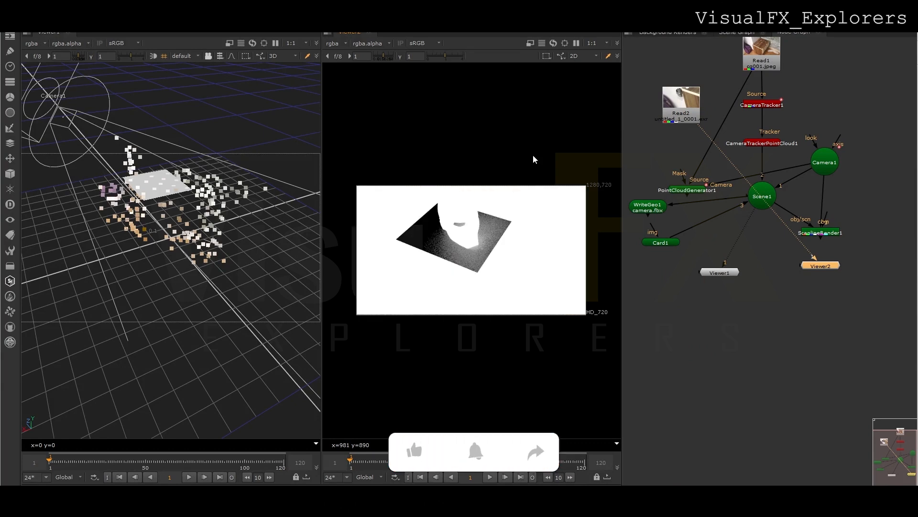
# - Play and scrub through the rendered sequence in Viewer2 and return to Maya
pyautogui.moveTo(354, 463); pyautogui.dragTo(419, 465)
pyautogui.click(491, 477)
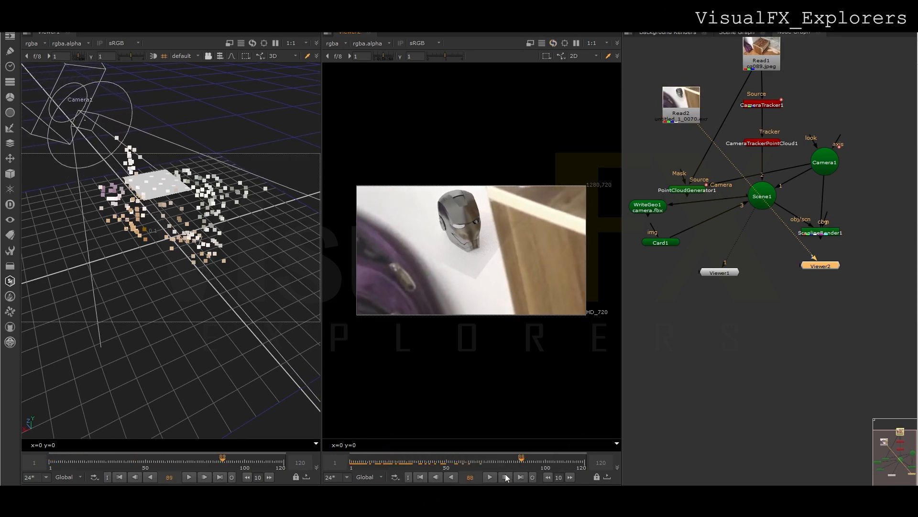
pyautogui.moveTo(483, 466); pyautogui.dragTo(353, 470)
pyautogui.moveTo(606, 498)
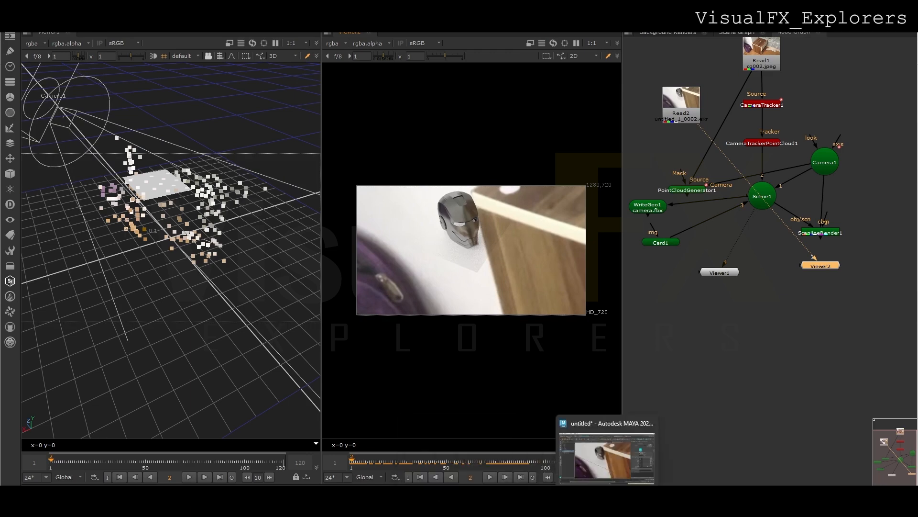
pyautogui.click(604, 452)
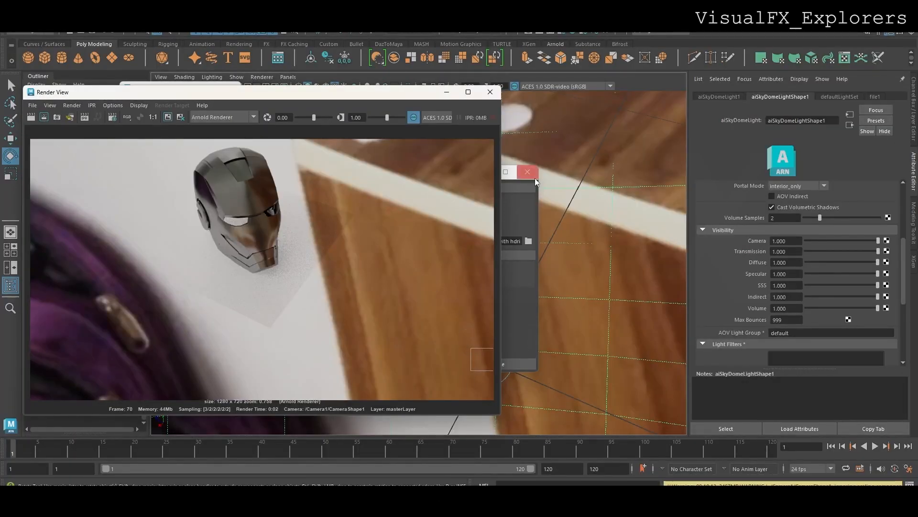
pyautogui.click(490, 91)
pyautogui.click(391, 274)
pyautogui.press('Delete')
pyautogui.click(396, 308)
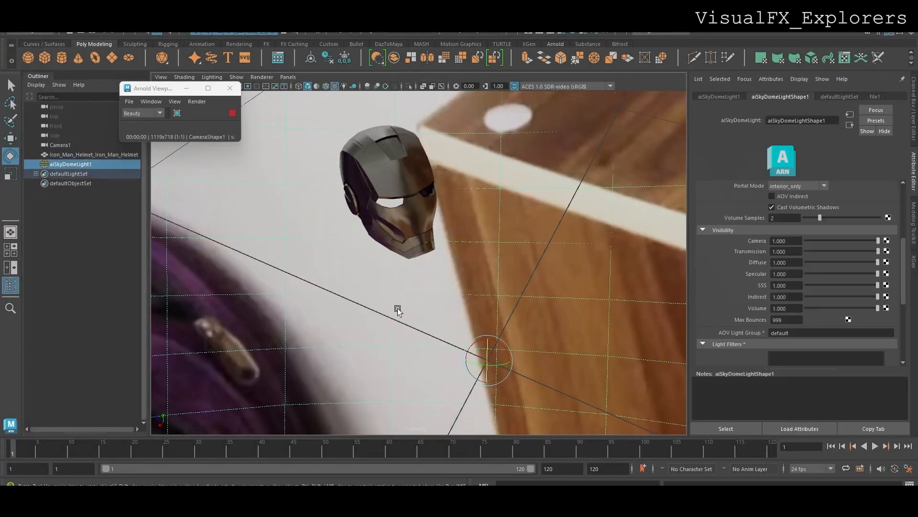
pyautogui.press('Delete')
pyautogui.click(263, 27)
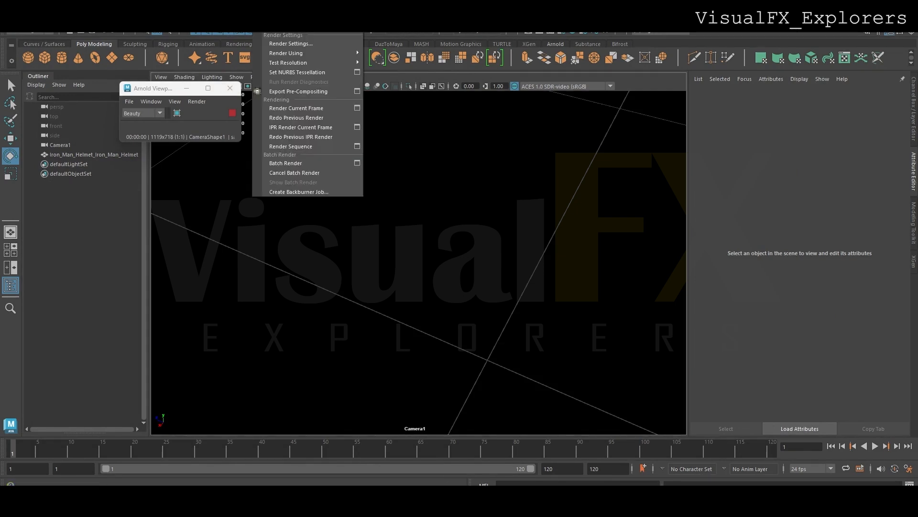
pyautogui.click(357, 147)
pyautogui.click(528, 240)
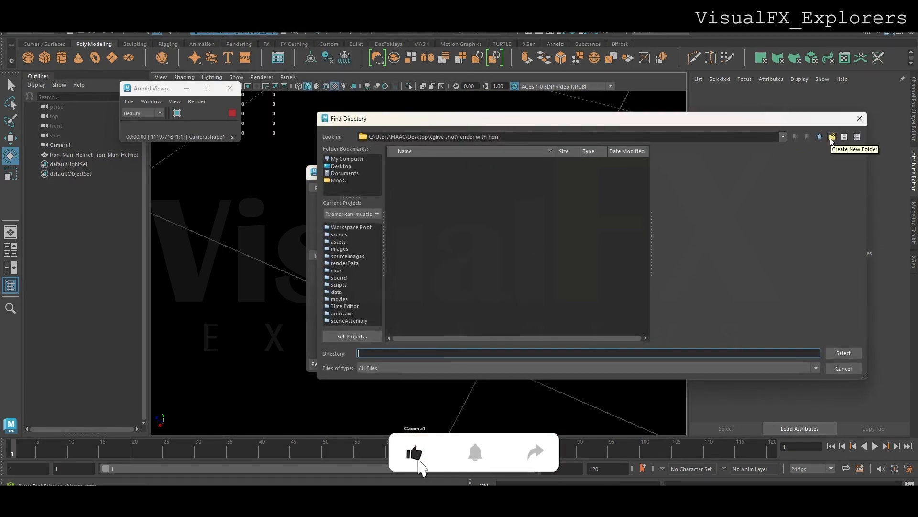
pyautogui.click(863, 118)
pyautogui.click(533, 174)
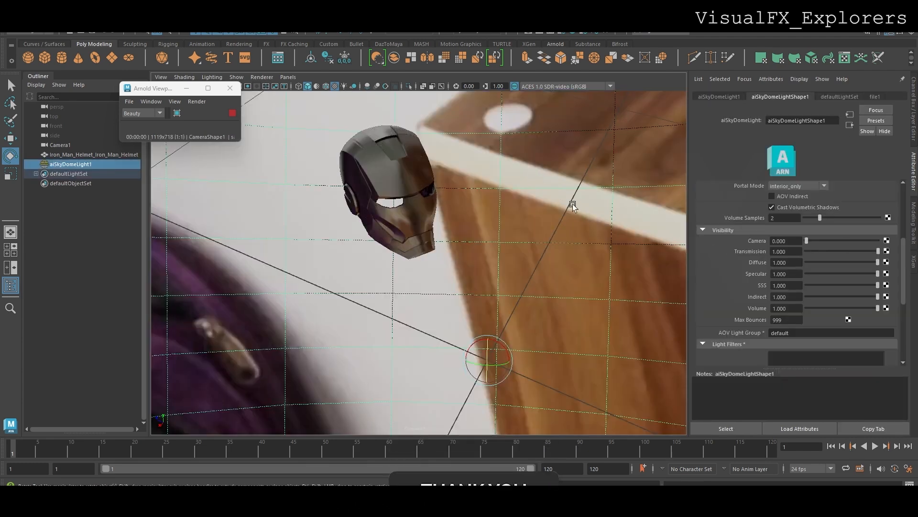
# - Render the sequence with the skydome's camera visibility at 0 into a new "render alpha" folder inside the desktop's cglive shot folder
pyautogui.click(233, 113)
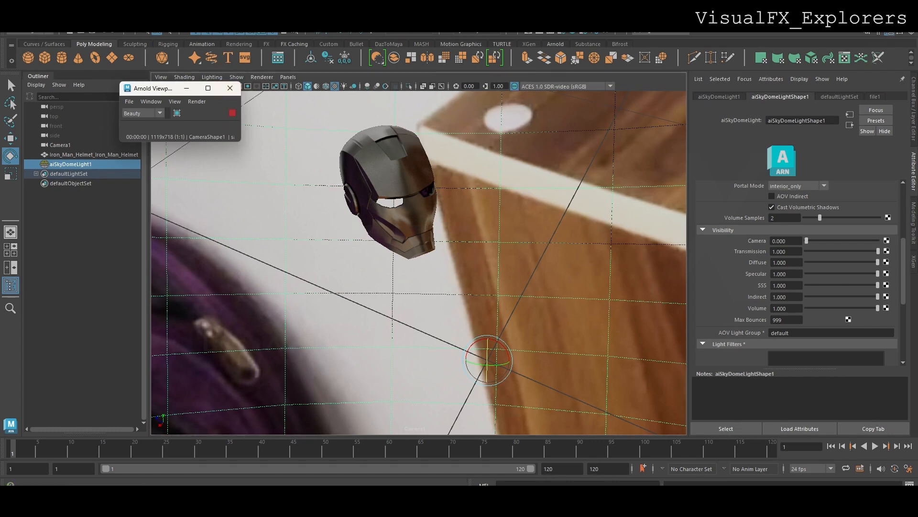
pyautogui.click(263, 24)
pyautogui.click(353, 148)
pyautogui.click(527, 241)
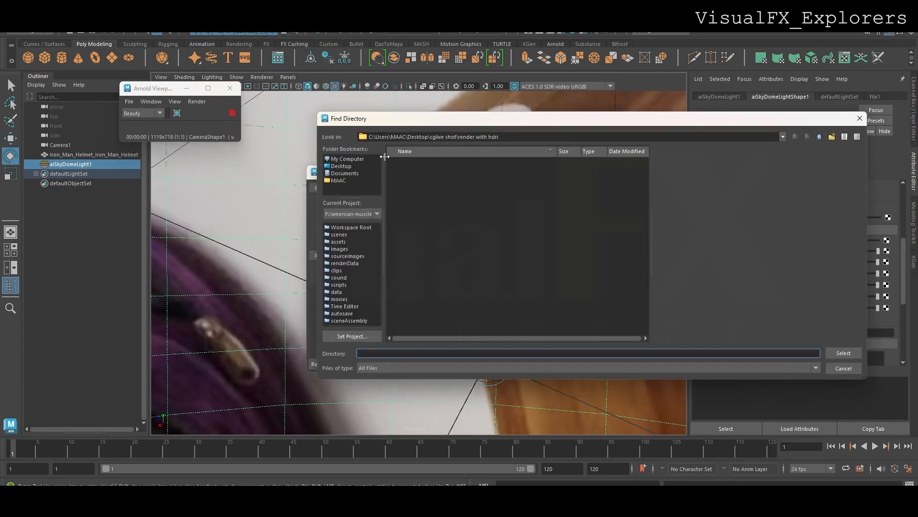
pyautogui.click(351, 166)
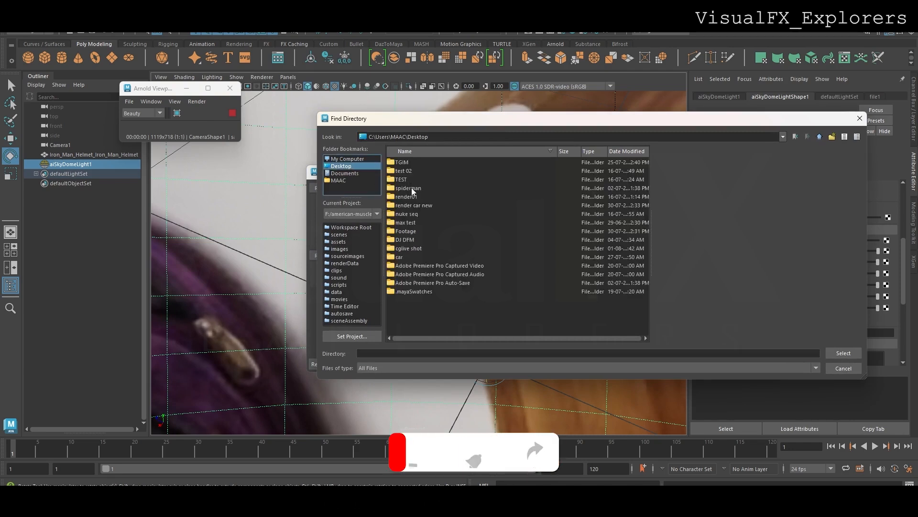
pyautogui.doubleClick(411, 248)
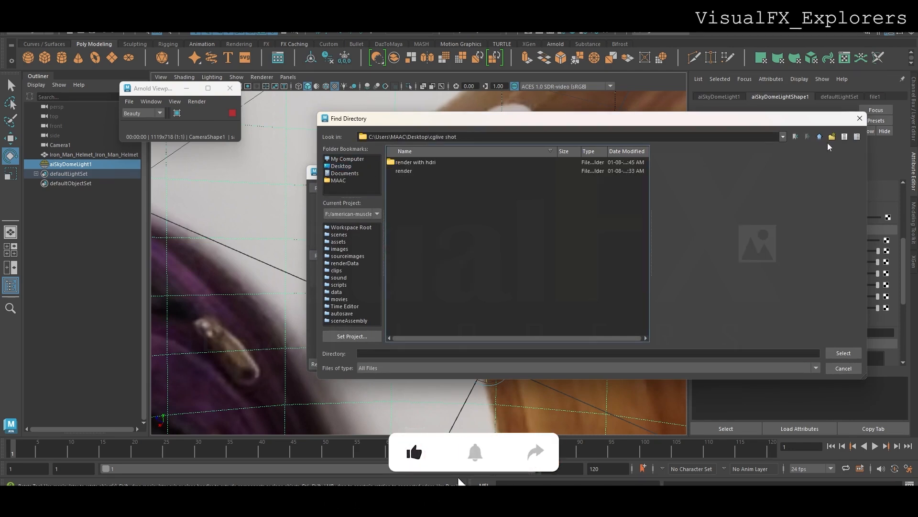
pyautogui.write('render alphg')
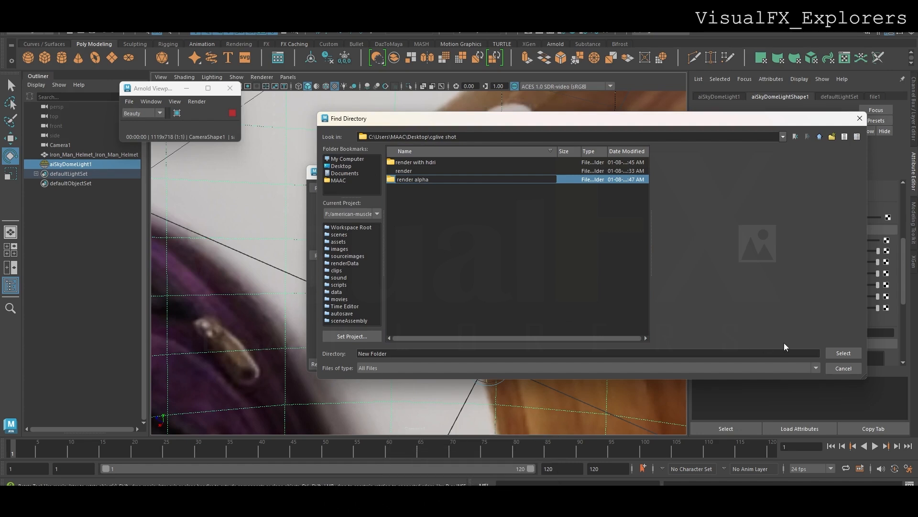
pyautogui.click(829, 351)
pyautogui.click(431, 364)
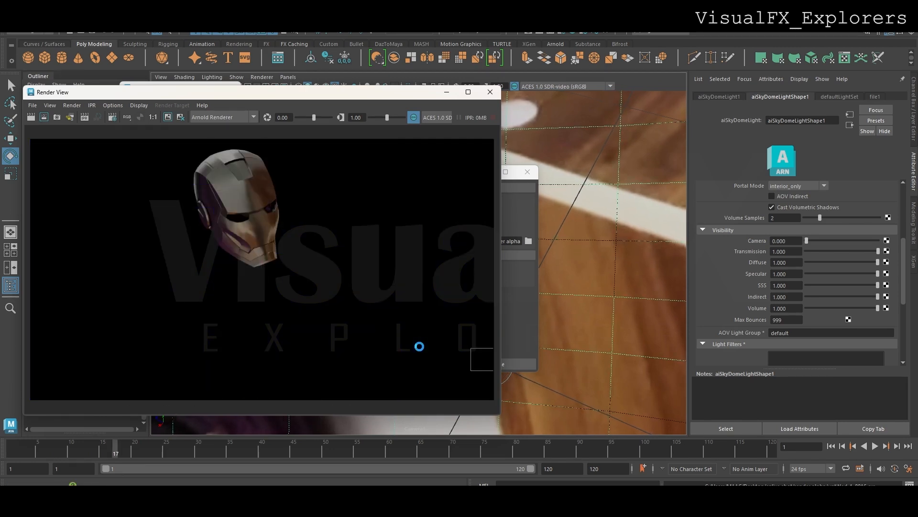
pyautogui.press('s')
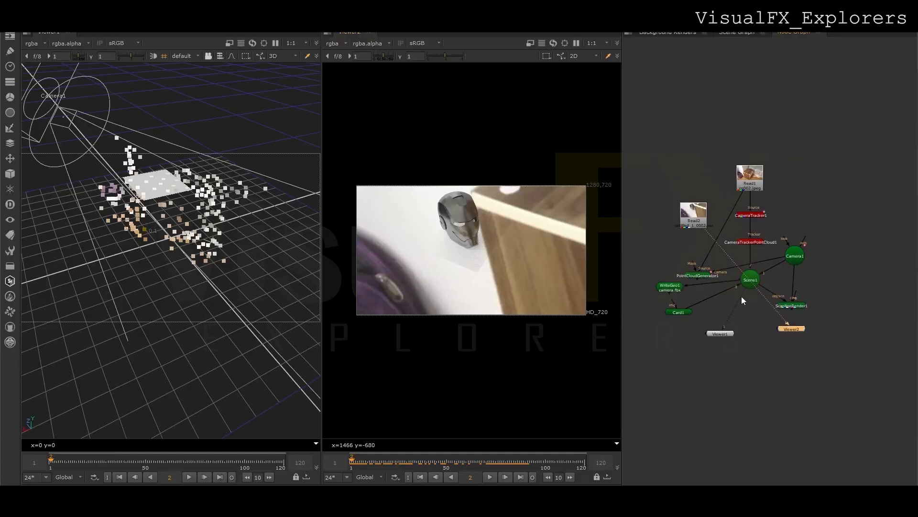
# - Delete the camera-tracking setup except the two Read nodes, and show the original footage in an enlarged Viewer1 in Nuke
pyautogui.moveTo(693, 213); pyautogui.dragTo(851, 204)
pyautogui.moveTo(640, 200); pyautogui.dragTo(823, 378)
pyautogui.press('Delete')
pyautogui.moveTo(755, 185); pyautogui.dragTo(752, 206)
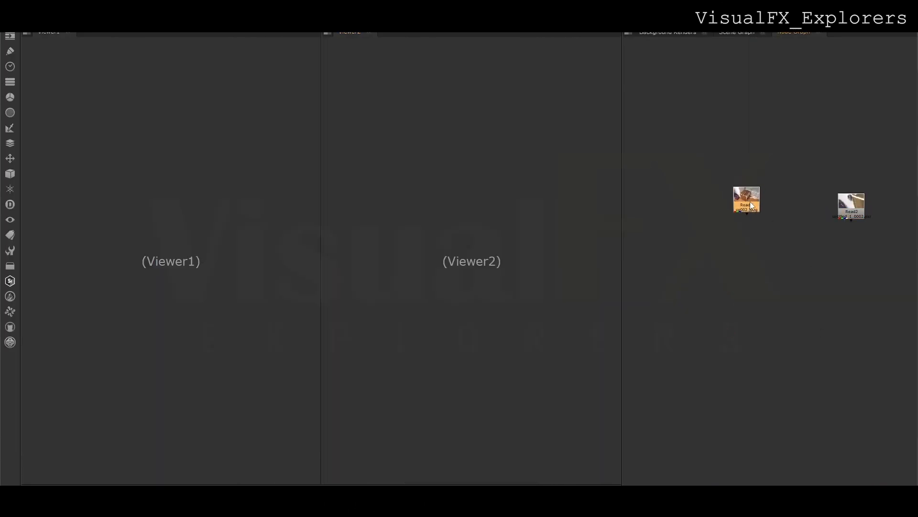
pyautogui.press('1')
pyautogui.moveTo(322, 286); pyautogui.dragTo(622, 287)
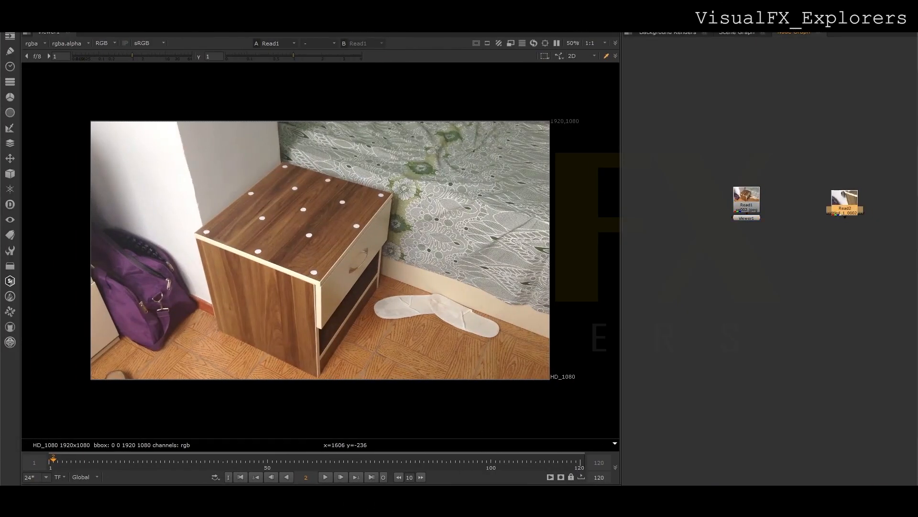
# - Bring the new alpha render sequence into the node graph, view it in Viewer1 and check its alpha channel
pyautogui.moveTo(501, 498)
pyautogui.click(476, 456)
pyautogui.moveTo(223, 99); pyautogui.dragTo(832, 252)
pyautogui.press('1')
pyautogui.press('a')
pyautogui.press('a')
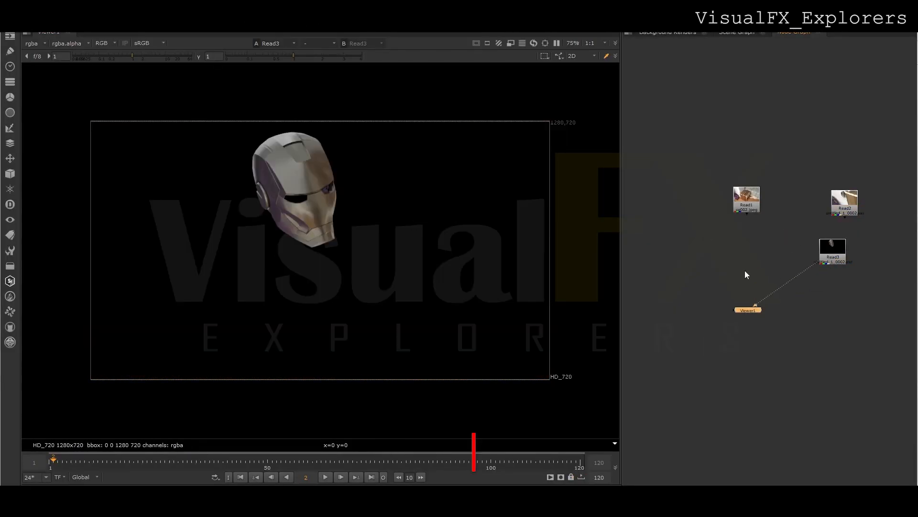
# - Merge the Read3 helmet render over the Read1 footage, add a Reformat node below Read3 and move Read2 aside
pyautogui.press('m')
pyautogui.moveTo(742, 257)
pyautogui.mouseDown()
pyautogui.moveTo(747, 200)
pyautogui.moveTo(832, 251)
pyautogui.moveTo(747, 265)
pyautogui.mouseUp()
pyautogui.press('1')
pyautogui.moveTo(833, 249); pyautogui.dragTo(824, 217)
pyautogui.press('Tab')
pyautogui.write('reformat')
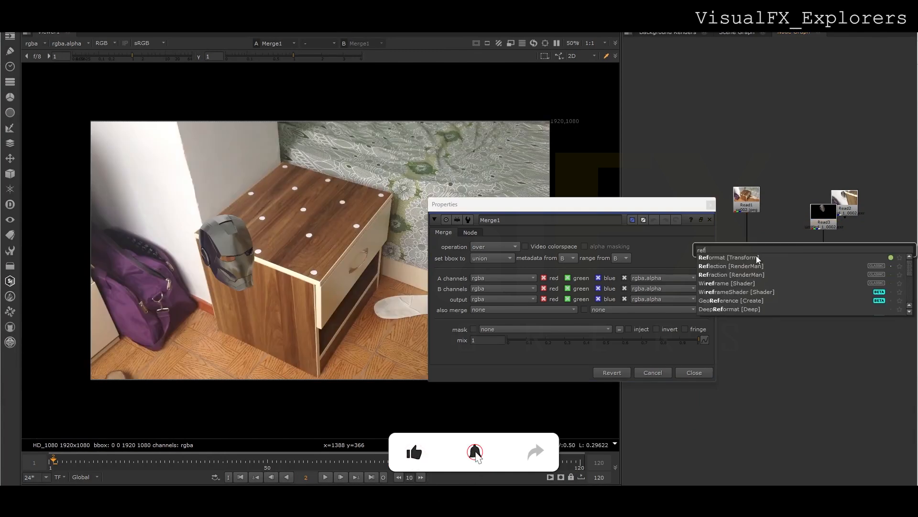
pyautogui.press('Return')
pyautogui.moveTo(855, 202); pyautogui.dragTo(869, 174)
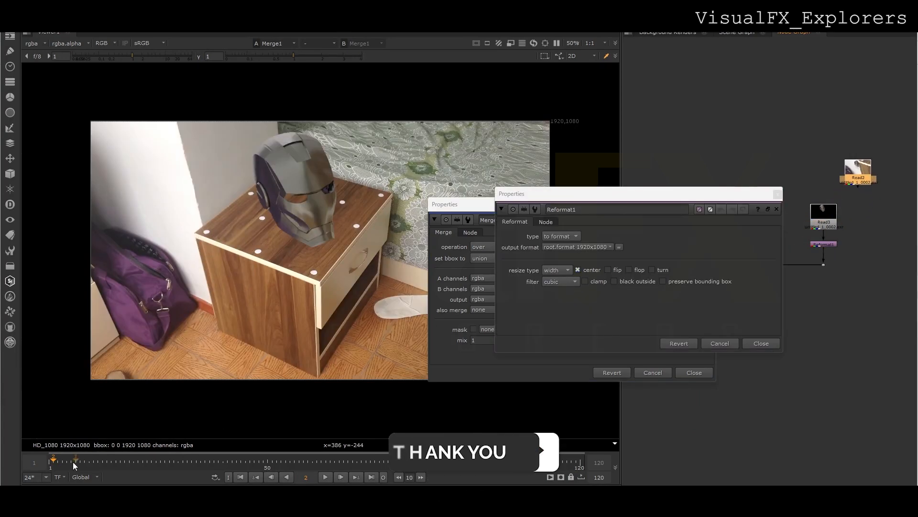
# - Play the composite, set the in point to frame 24 and the out point to frame 70, and use the In/Out playback range
pyautogui.click(326, 477)
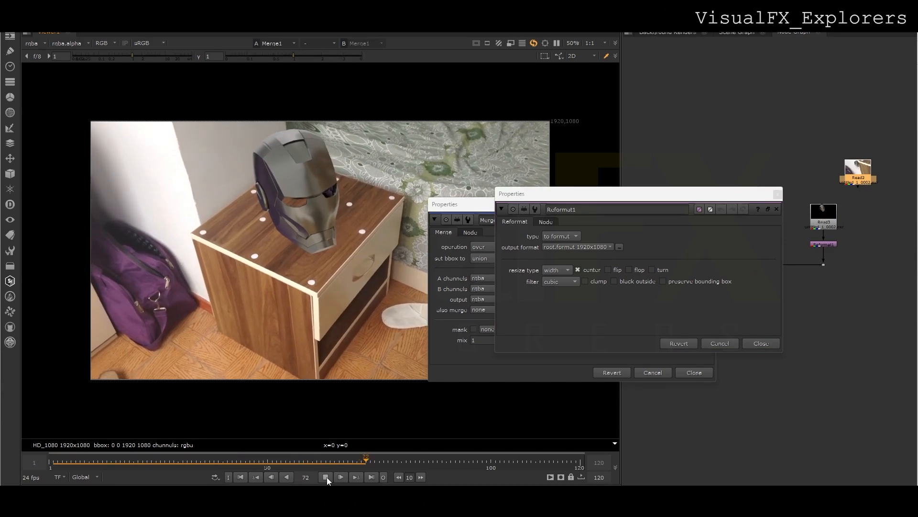
pyautogui.click(134, 466)
pyautogui.moveTo(134, 466); pyautogui.dragTo(150, 467)
pyautogui.click(229, 477)
pyautogui.moveTo(249, 466); pyautogui.dragTo(351, 468)
pyautogui.click(354, 468)
pyautogui.click(383, 477)
pyautogui.moveTo(311, 466); pyautogui.dragTo(182, 472)
pyautogui.click(85, 476)
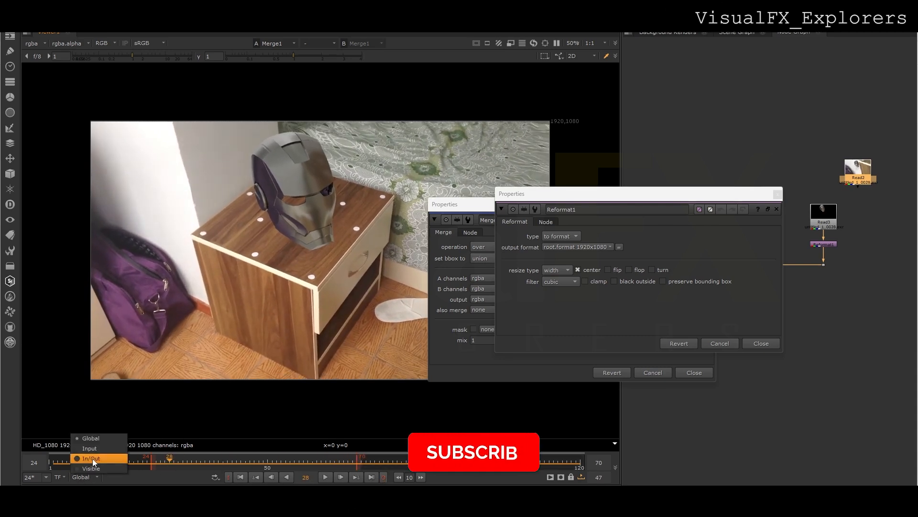
pyautogui.click(91, 461)
# - Play the limited frame range and close the Reformat and Merge properties
pyautogui.click(53, 466)
pyautogui.click(325, 477)
pyautogui.click(778, 210)
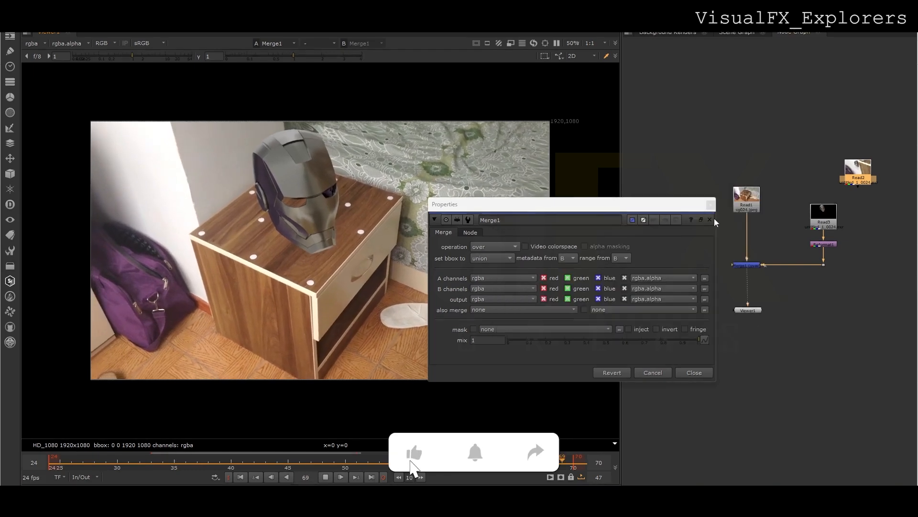
pyautogui.click(711, 208)
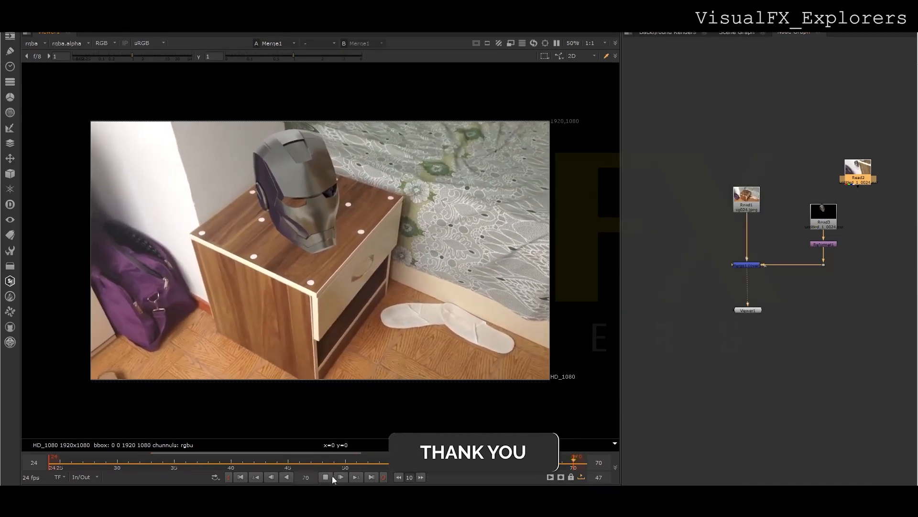
# - Disconnect Read3 from the Reformat node and feed the Reformat from Read2 instead
pyautogui.click(823, 225)
pyautogui.moveTo(818, 198); pyautogui.dragTo(831, 144)
pyautogui.moveTo(865, 177); pyautogui.dragTo(830, 200)
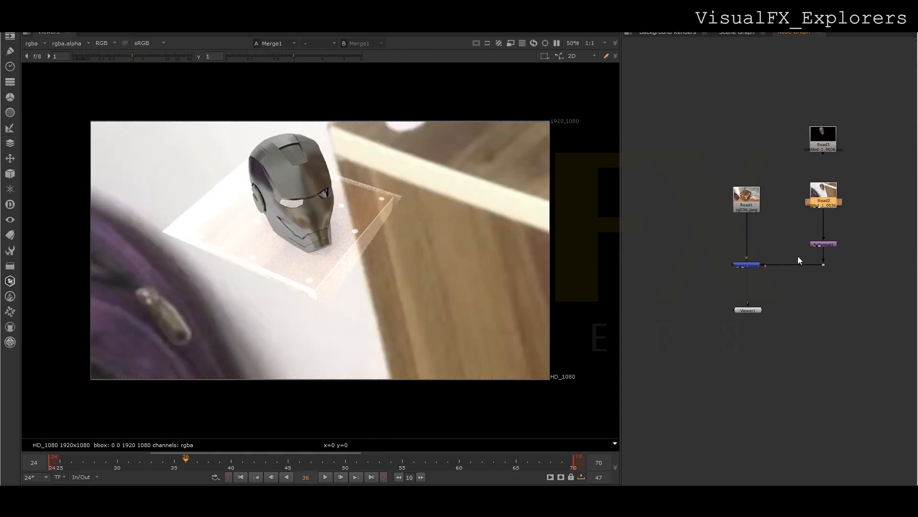
# - Compare the Read3 alpha render with the reformatted Read2 render by switching between them in Viewer1
pyautogui.moveTo(839, 170); pyautogui.dragTo(770, 186, button='middle')
pyautogui.click(757, 156)
pyautogui.press('1')
pyautogui.click(761, 261)
pyautogui.press('2')
pyautogui.press('1')
pyautogui.press('2')
pyautogui.press('1')
# - Show the Merge node in Viewer1 and reconnect the Reformat node to Read3
pyautogui.click(679, 282)
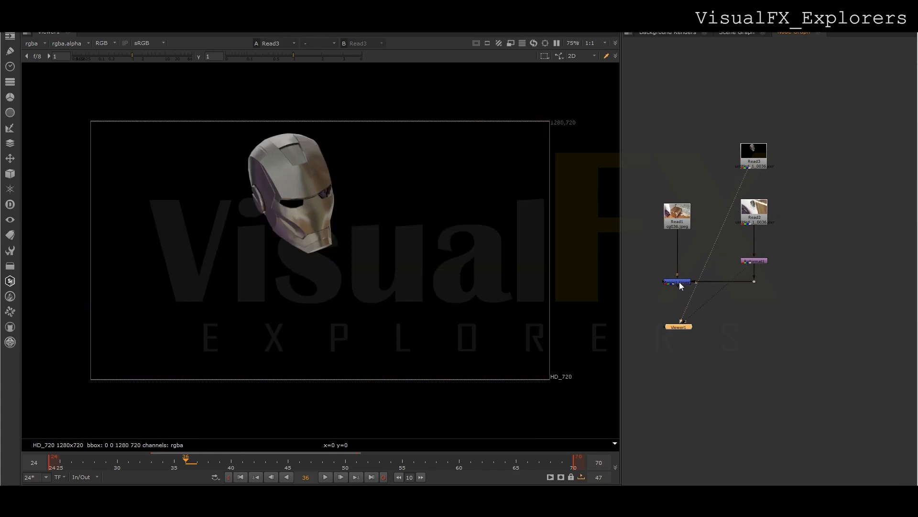
pyautogui.press('1')
pyautogui.moveTo(753, 240); pyautogui.dragTo(757, 164)
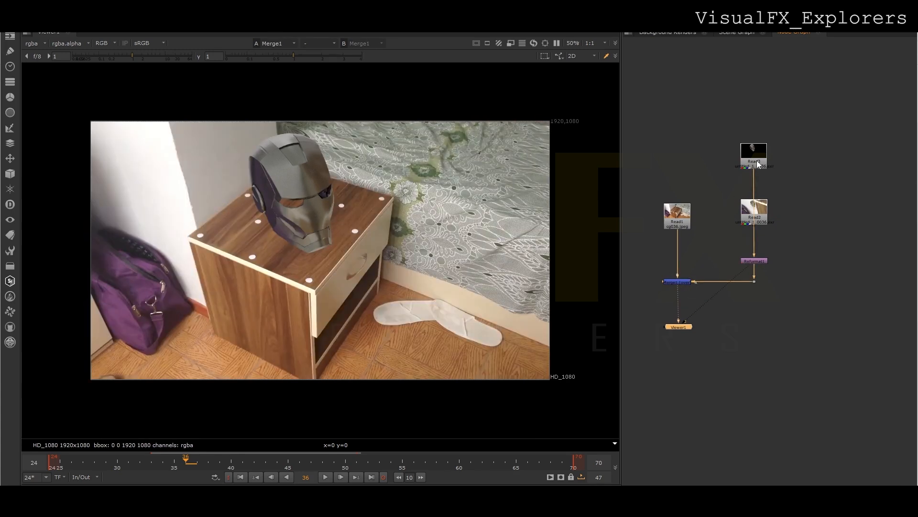
# - Move the Merge branch and Viewer down and insert a Grade node between the Read1 footage and the Merge
pyautogui.moveTo(720, 315); pyautogui.dragTo(729, 294, button='middle')
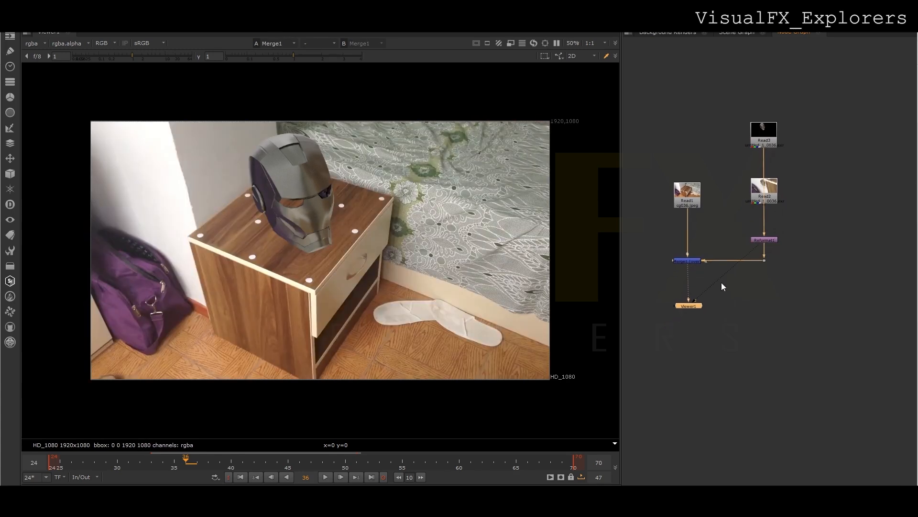
pyautogui.moveTo(777, 246); pyautogui.dragTo(675, 316)
pyautogui.moveTo(697, 263); pyautogui.dragTo(698, 314)
pyautogui.press('g')
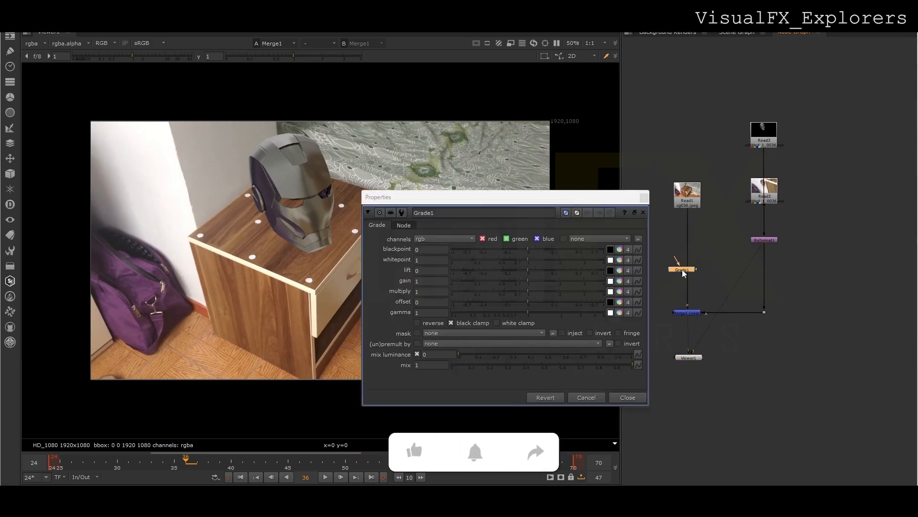
pyautogui.moveTo(676, 270); pyautogui.dragTo(712, 275, button='middle')
# - Add a Roto node as the Grade node's mask and close both nodes' properties
pyautogui.press('o')
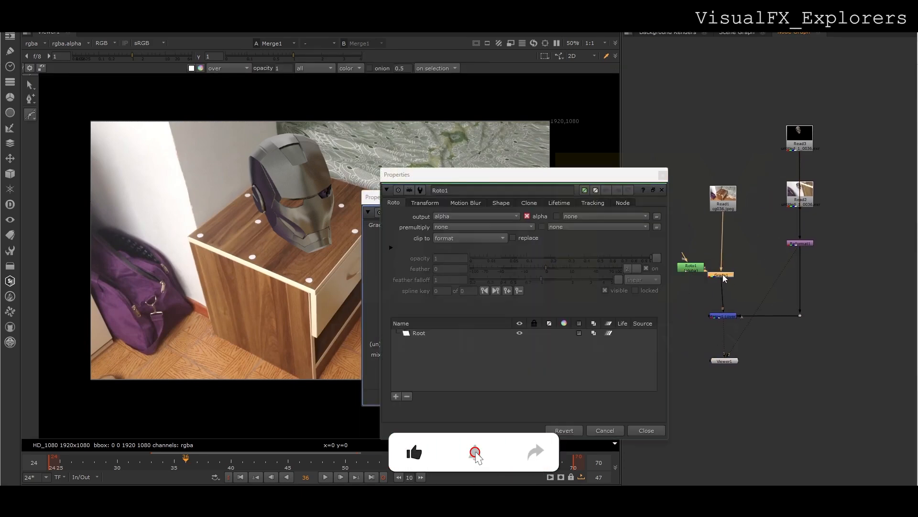
pyautogui.click(663, 175)
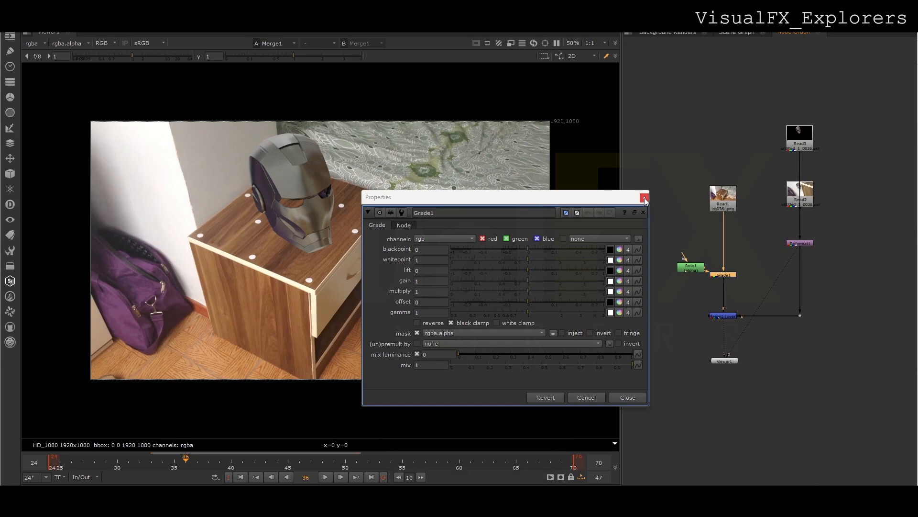
pyautogui.click(645, 198)
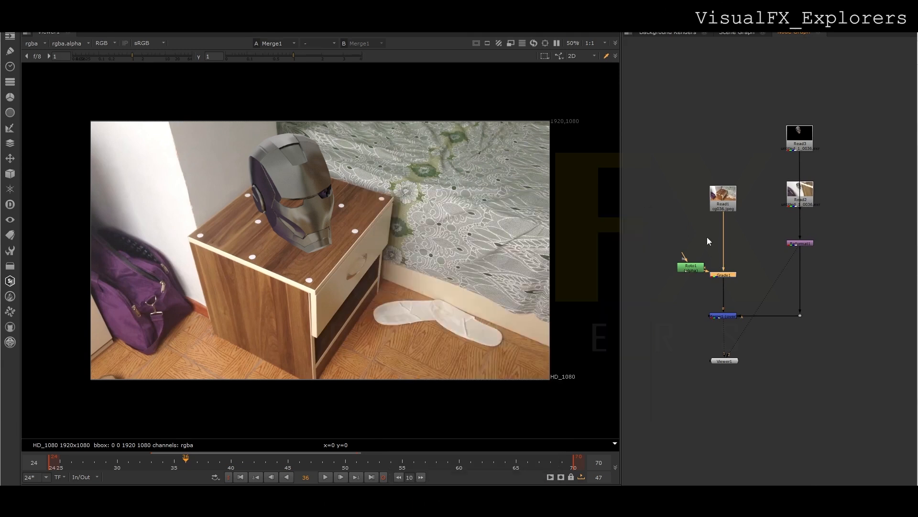
# - Add a Tracker node to the Read1 footage, show it in Viewer1 and move its properties window clear of the image
pyautogui.press('Tab')
pyautogui.write('tracker')
pyautogui.press('Return')
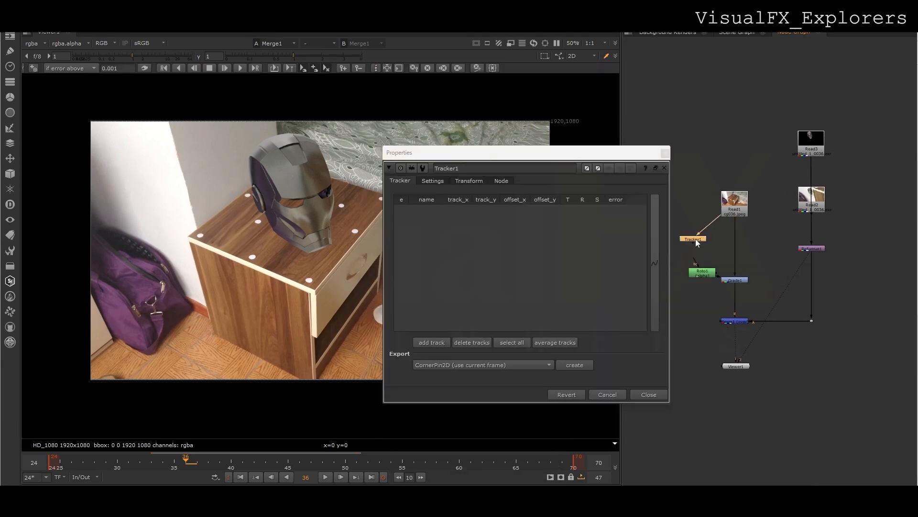
pyautogui.press('1')
pyautogui.moveTo(563, 158); pyautogui.dragTo(747, 127)
# - Add three tracks on the cabinet top's front-corner, central and left-of-centre white markers, with translation, rotation and scale enabled for each
pyautogui.click(617, 315)
pyautogui.scroll(3, 329, 306)
pyautogui.moveTo(329, 306); pyautogui.dragTo(354, 298)
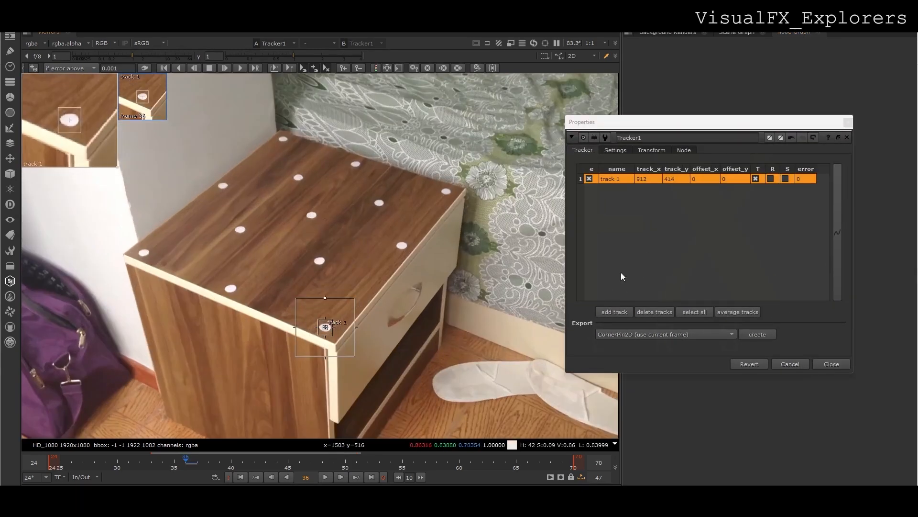
pyautogui.click(614, 312)
pyautogui.moveTo(324, 254); pyautogui.dragTo(331, 198)
pyautogui.click(786, 189)
pyautogui.click(615, 311)
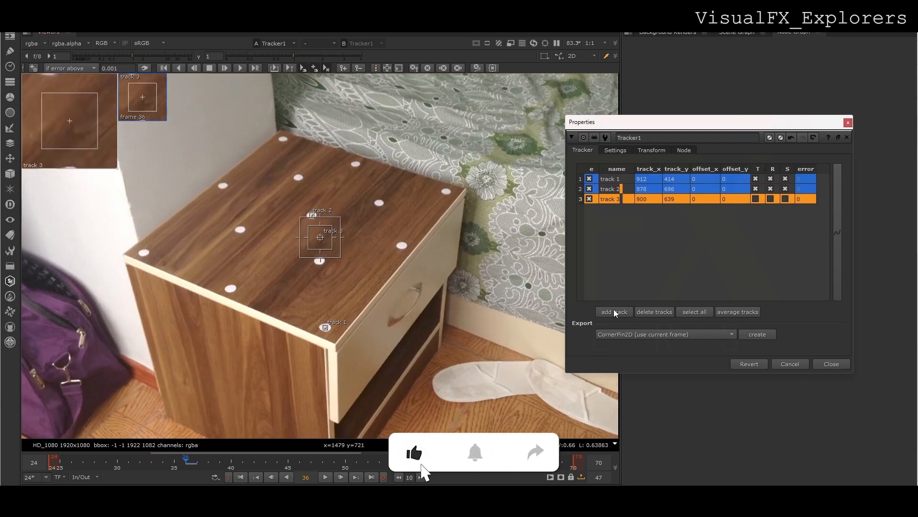
pyautogui.moveTo(322, 242); pyautogui.dragTo(243, 222)
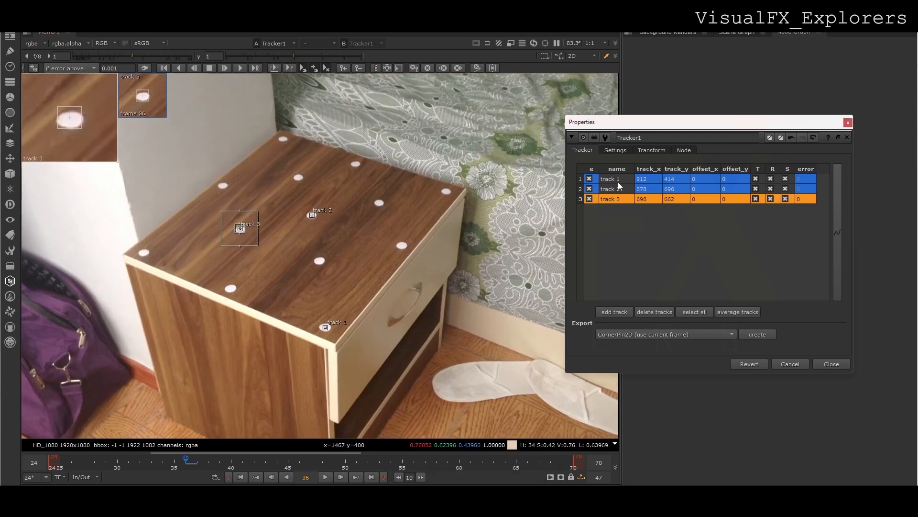
# - Track all three points forward and backward from frame 36, stop the backward tracking past frame 24 and scrub back to frame 24
pyautogui.moveTo(619, 182); pyautogui.dragTo(617, 199)
pyautogui.click(240, 68)
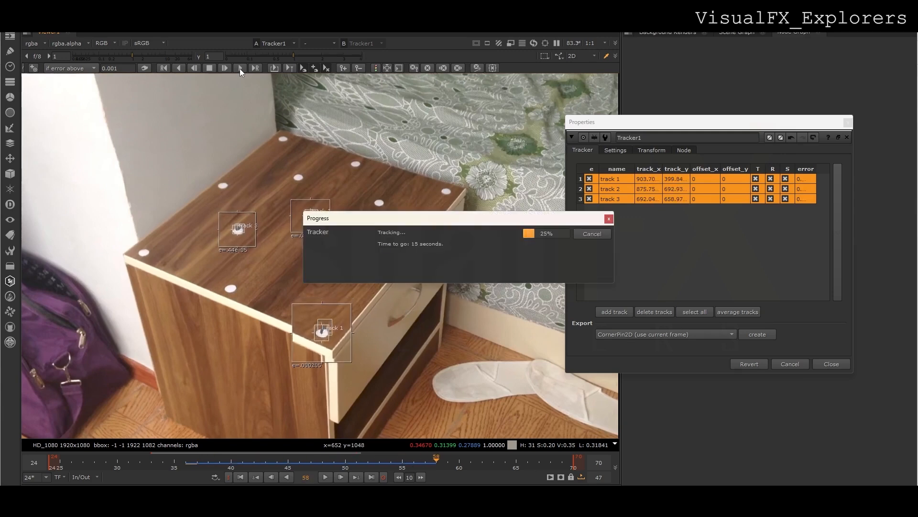
pyautogui.click(187, 459)
pyautogui.click(180, 68)
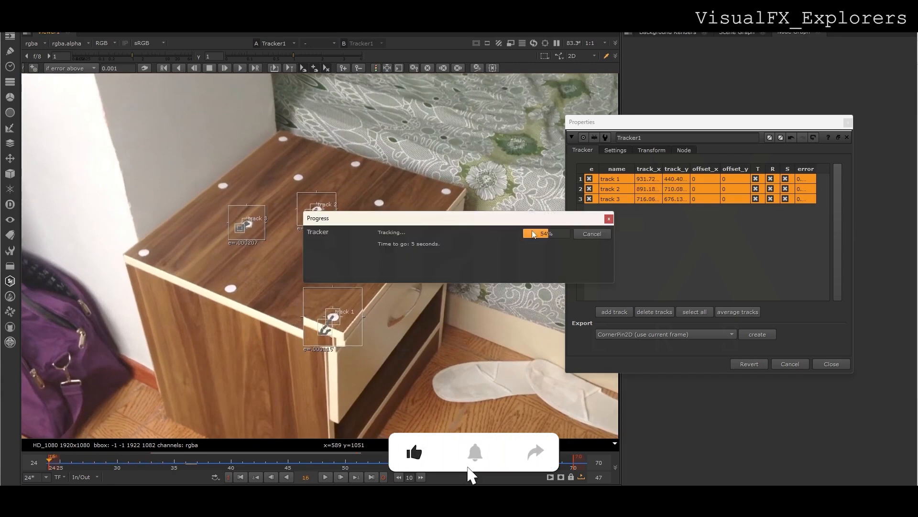
pyautogui.click(591, 234)
pyautogui.click(72, 463)
pyautogui.moveTo(73, 463); pyautogui.dragTo(49, 463)
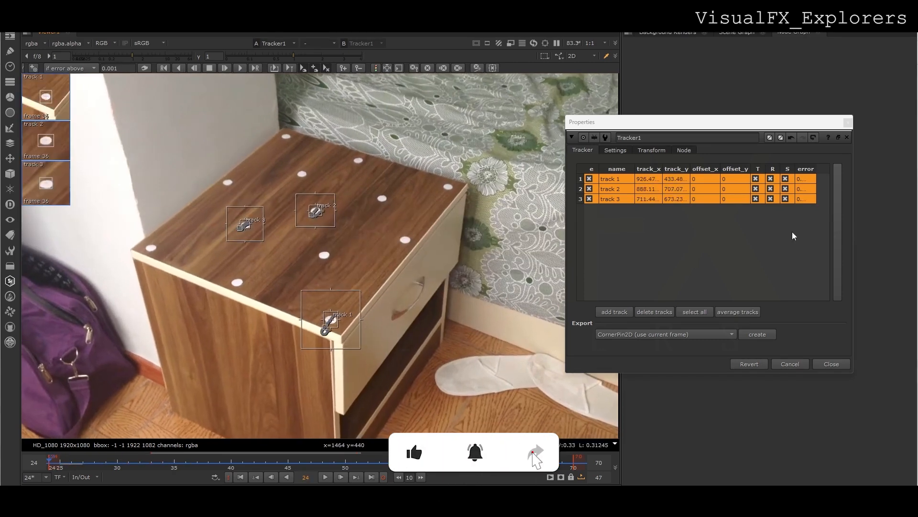
# - Set the Tracker node's transform mode to match-move and close its properties
pyautogui.click(652, 150)
pyautogui.click(648, 164)
pyautogui.click(650, 173)
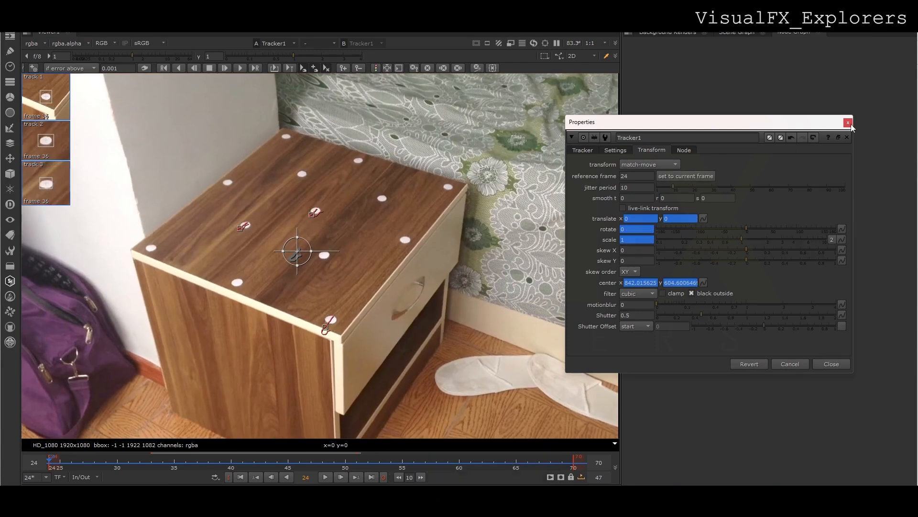
pyautogui.click(848, 123)
# - Lower the Grade node's gain to 0.46 and disable the Roto node feeding its mask
pyautogui.moveTo(706, 278); pyautogui.dragTo(680, 254)
pyautogui.doubleClick(737, 280)
pyautogui.moveTo(519, 281); pyautogui.dragTo(500, 280)
pyautogui.moveTo(682, 264); pyautogui.dragTo(701, 266, button='middle')
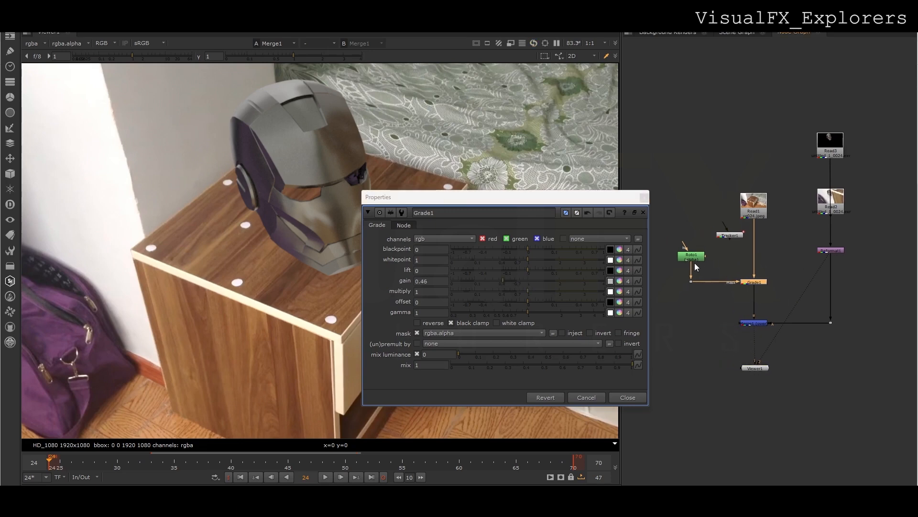
pyautogui.click(694, 262)
pyautogui.press('d')
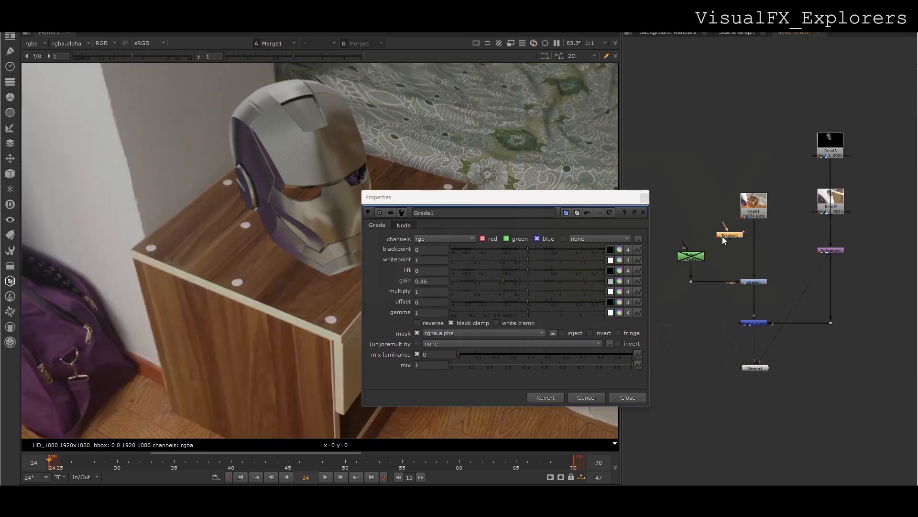
# - Draw a closed Bezier shape in the Roto node around the helmet's lower part and the cabinet top beside its jaw
pyautogui.doubleClick(692, 257)
pyautogui.click(227, 191)
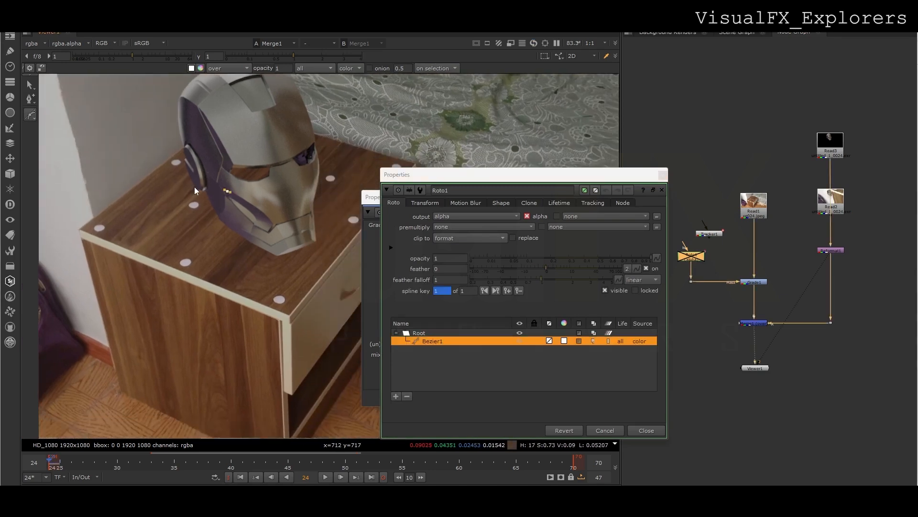
pyautogui.click(183, 189)
pyautogui.click(157, 203)
pyautogui.click(162, 217)
pyautogui.click(178, 236)
pyautogui.click(225, 262)
pyautogui.click(260, 272)
pyautogui.click(286, 268)
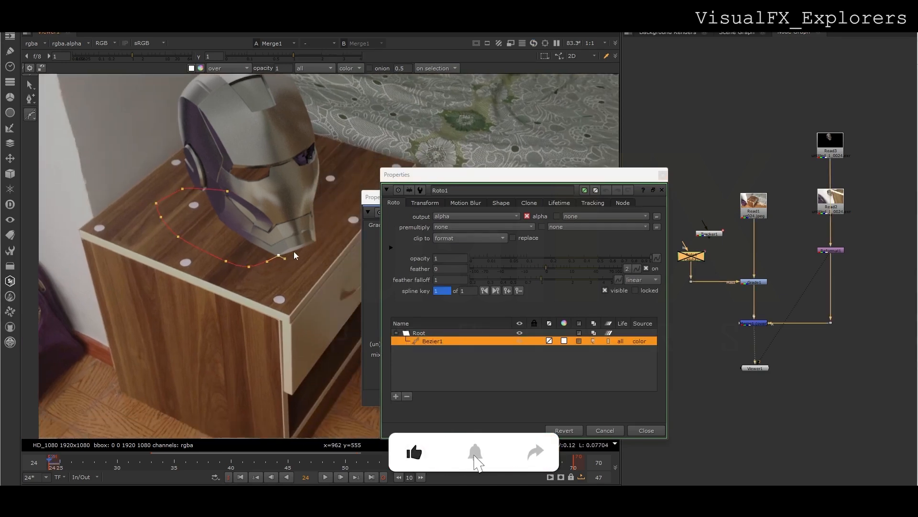
pyautogui.click(228, 191)
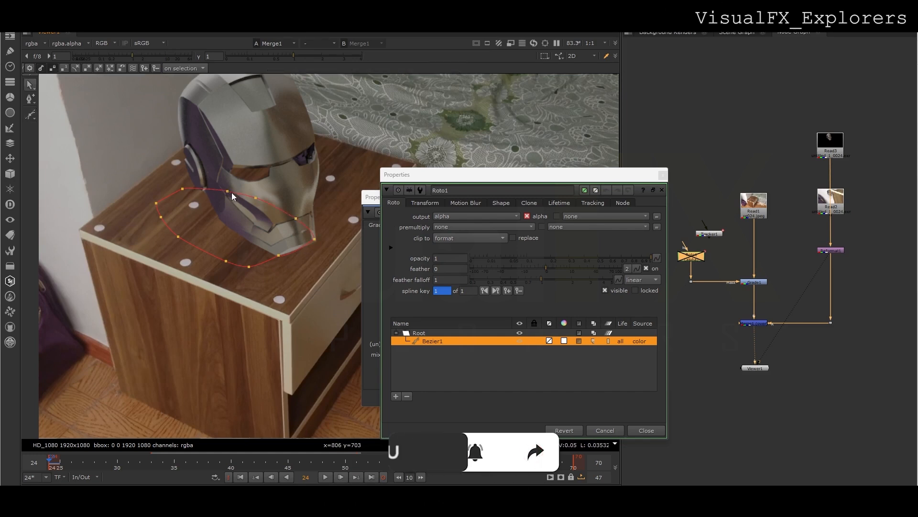
# - Reshape the Bezier by raising its upper points over the faceplate and pulling its rear points closer to the helmet
pyautogui.moveTo(232, 192); pyautogui.dragTo(236, 146)
pyautogui.moveTo(295, 217); pyautogui.dragTo(297, 184)
pyautogui.moveTo(156, 202); pyautogui.dragTo(171, 195)
pyautogui.moveTo(182, 189); pyautogui.dragTo(186, 180)
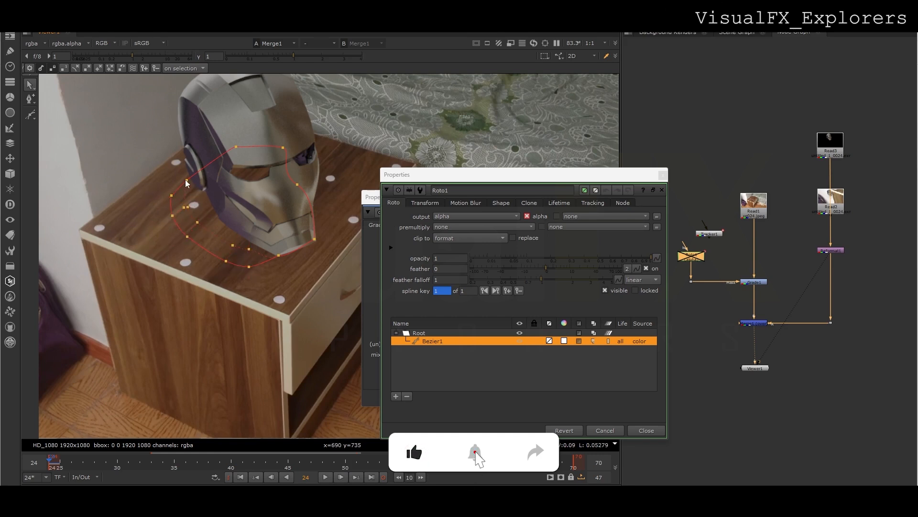
pyautogui.moveTo(188, 207); pyautogui.dragTo(181, 202)
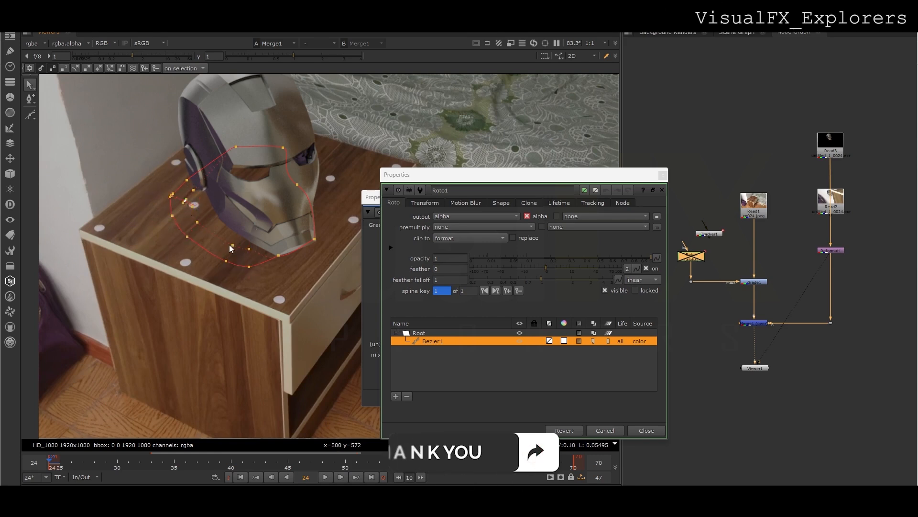
pyautogui.click(279, 255)
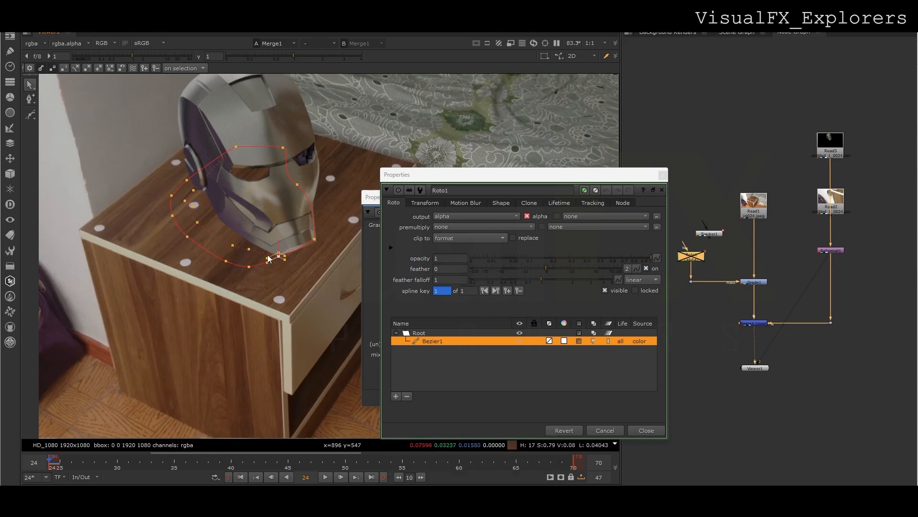
# - Close the Roto properties, re-enable the Roto node and set the Grade node's gain to 0.48
pyautogui.click(663, 175)
pyautogui.click(694, 257)
pyautogui.press('d')
pyautogui.click(750, 283)
pyautogui.moveTo(522, 281); pyautogui.dragTo(498, 277)
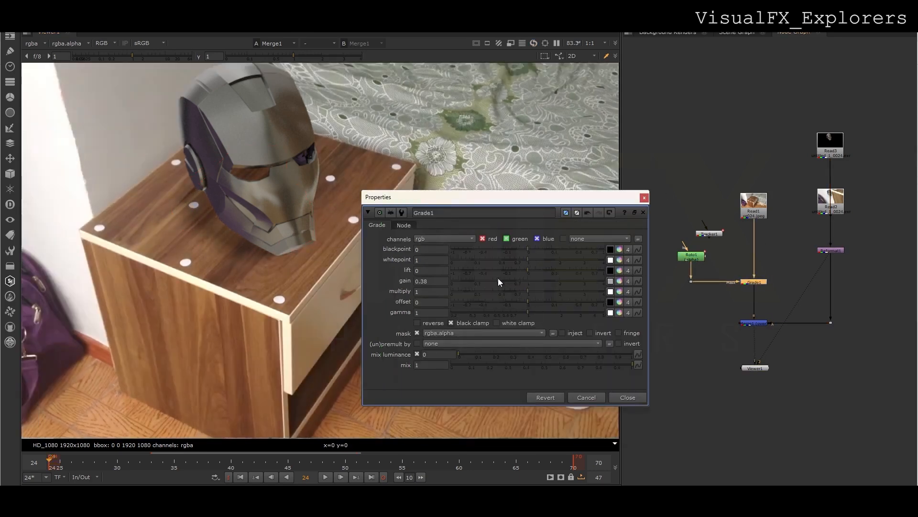
pyautogui.scroll(-2, 215, 253)
pyautogui.moveTo(239, 258); pyautogui.dragTo(250, 269, button='middle')
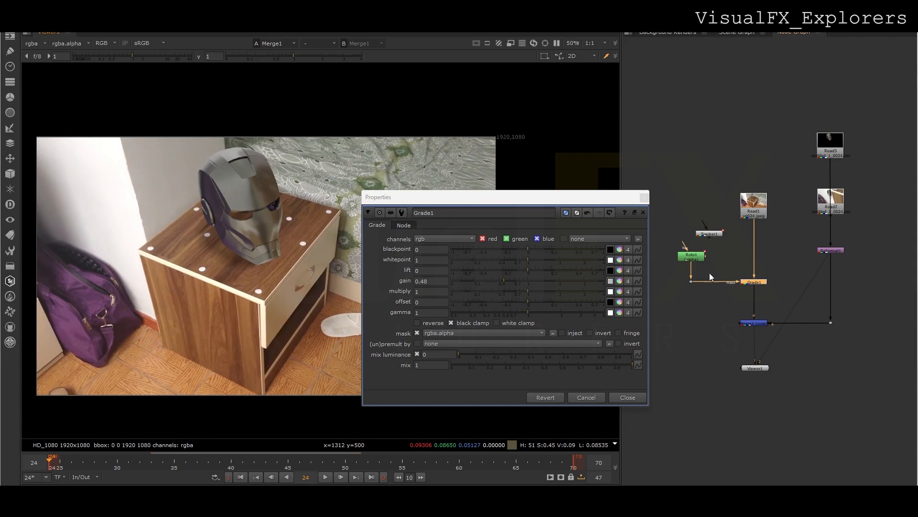
# - Adjust the Bezier's points on the cabinet top beside the helmet's jaw and close the Roto properties
pyautogui.doubleClick(694, 257)
pyautogui.click(237, 246)
pyautogui.moveTo(169, 289); pyautogui.dragTo(230, 237)
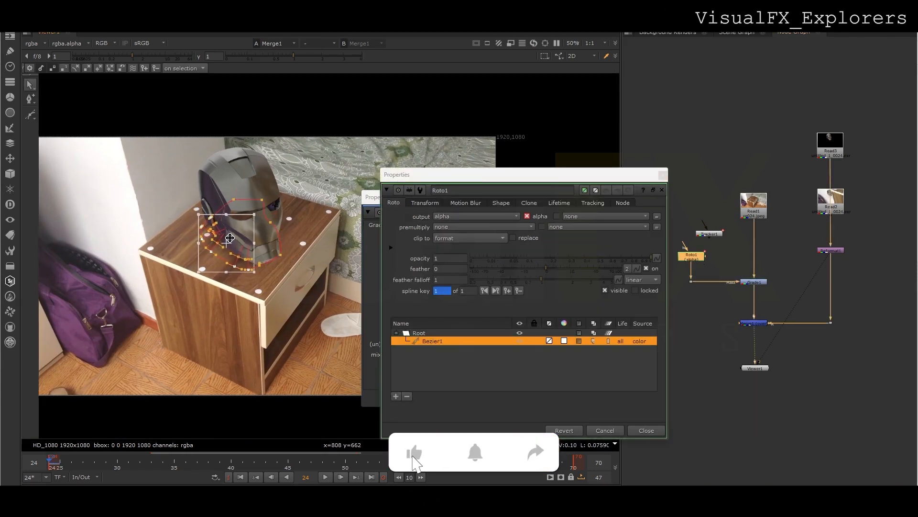
pyautogui.click(663, 175)
pyautogui.scroll(3, 231, 256)
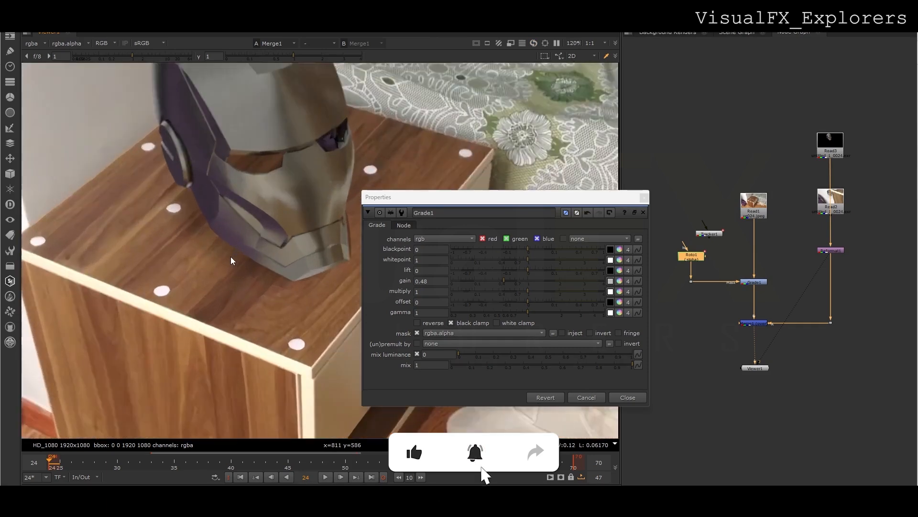
# - Fine-tune the Bezier's points along the helmet's chin and close the Roto properties
pyautogui.click(754, 282)
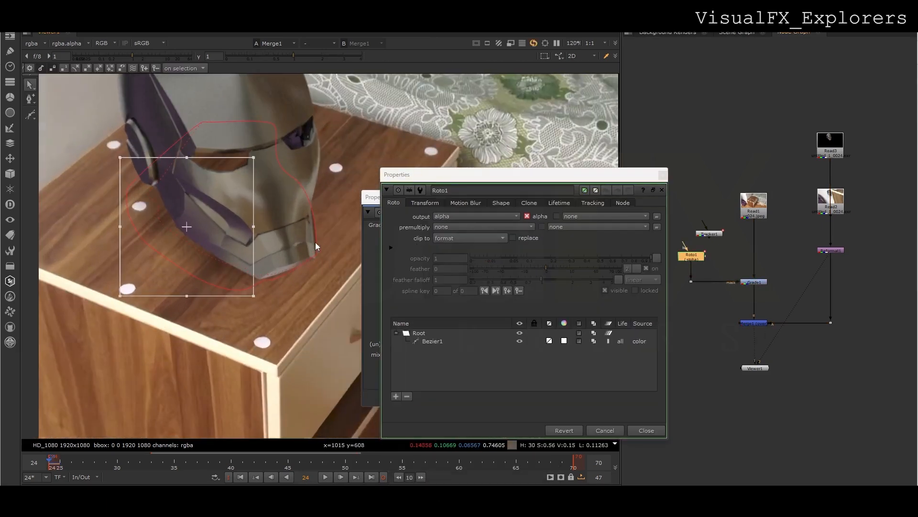
pyautogui.click(315, 243)
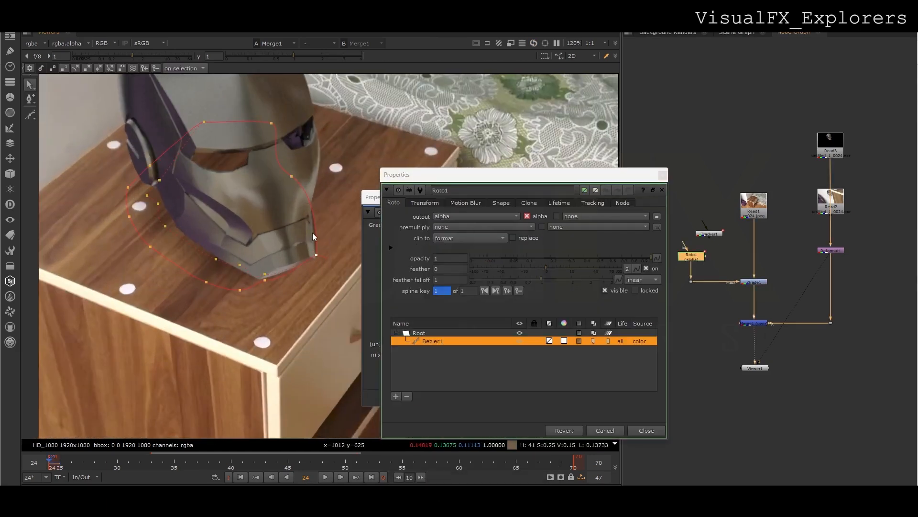
pyautogui.moveTo(265, 279); pyautogui.dragTo(263, 279)
pyautogui.click(316, 260)
pyautogui.click(662, 175)
pyautogui.scroll(-5, 282, 164)
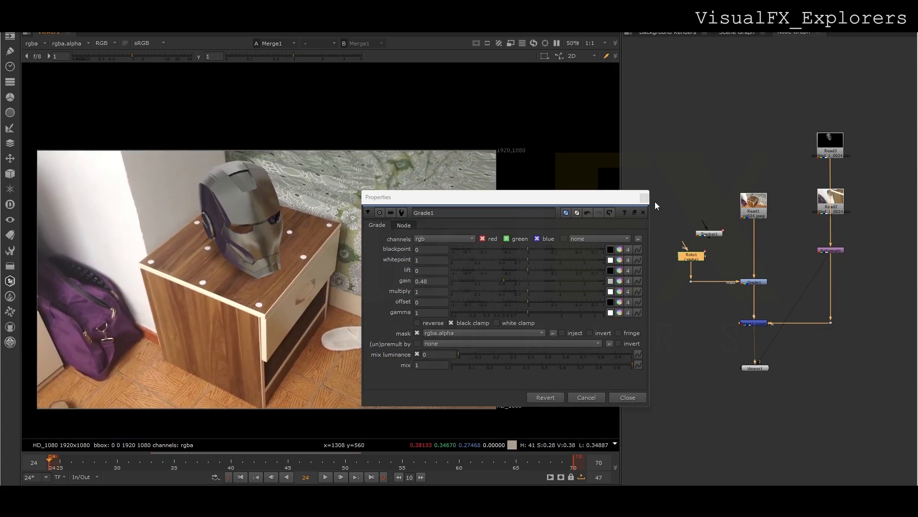
# - With the Grade node's gain at 0.36, insert Tracker1 between Roto1 and the Grade's mask input and play the shot
pyautogui.click(649, 197)
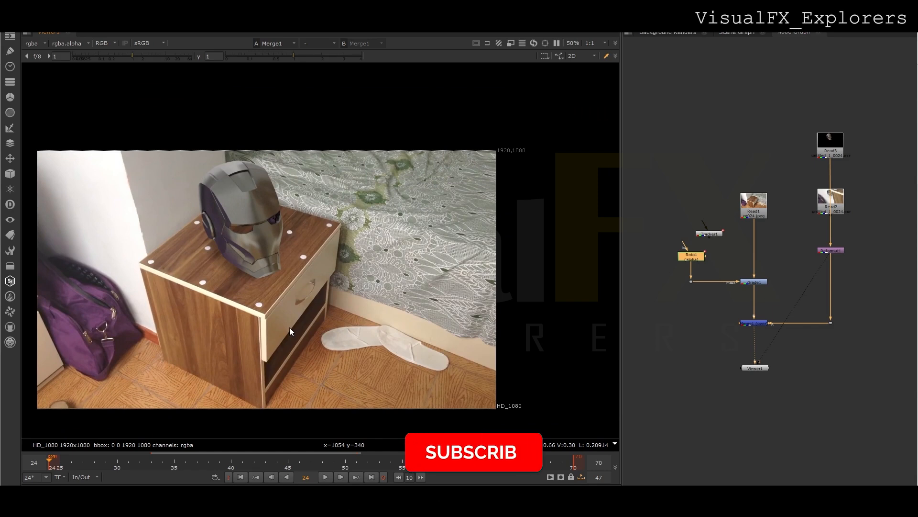
pyautogui.doubleClick(753, 281)
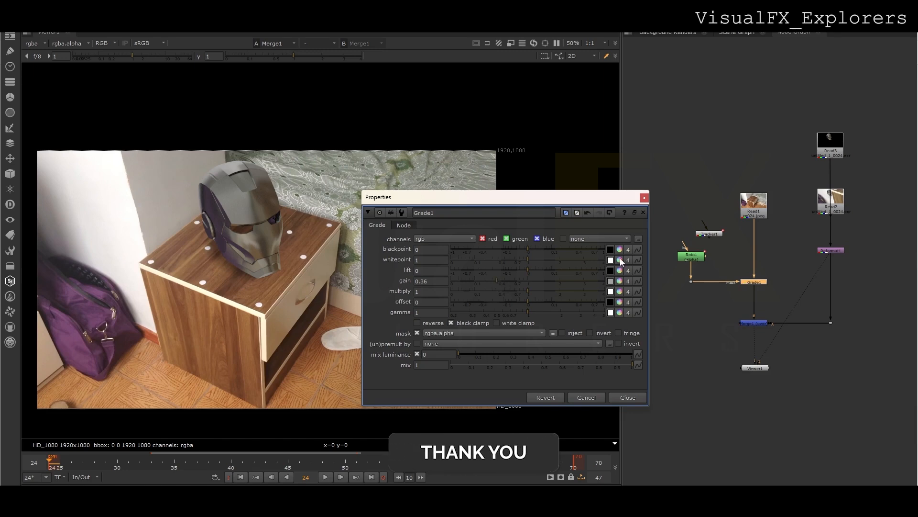
pyautogui.moveTo(712, 233); pyautogui.dragTo(699, 274)
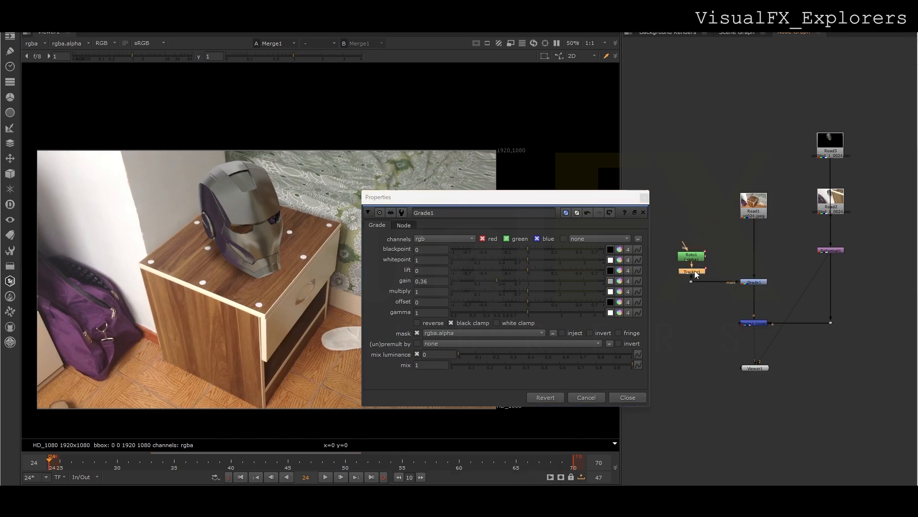
pyautogui.click(329, 477)
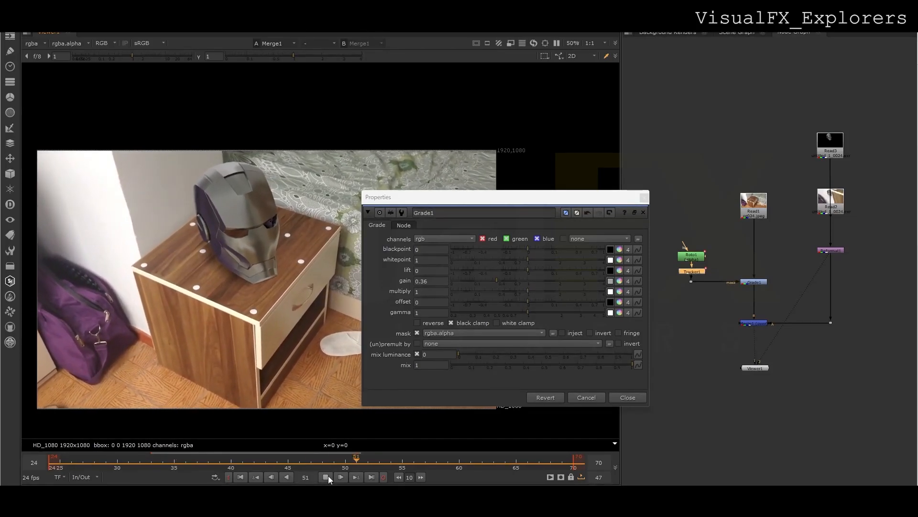
pyautogui.click(328, 477)
pyautogui.click(644, 197)
# - Set the Grade node's gain to 0.31, close its properties and check the playback in a single color channel
pyautogui.doubleClick(750, 282)
pyautogui.moveTo(497, 281); pyautogui.dragTo(492, 283)
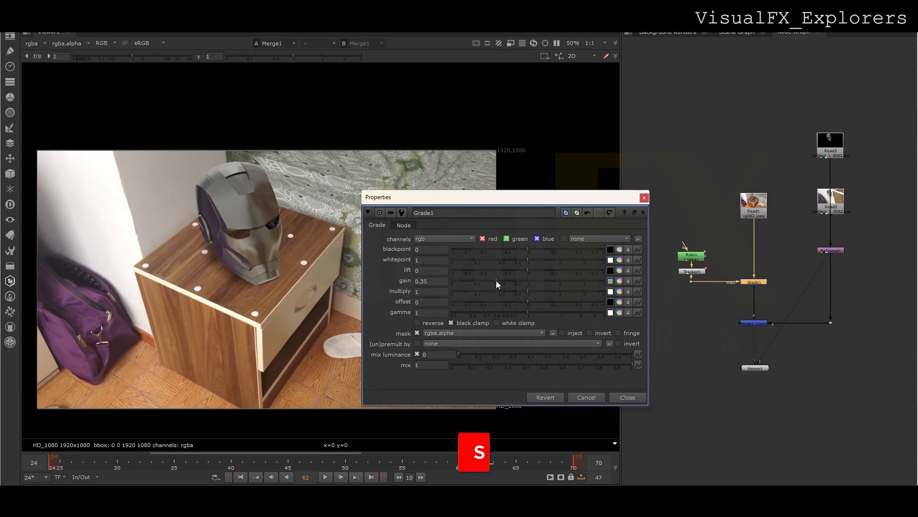
pyautogui.moveTo(493, 280); pyautogui.dragTo(493, 280)
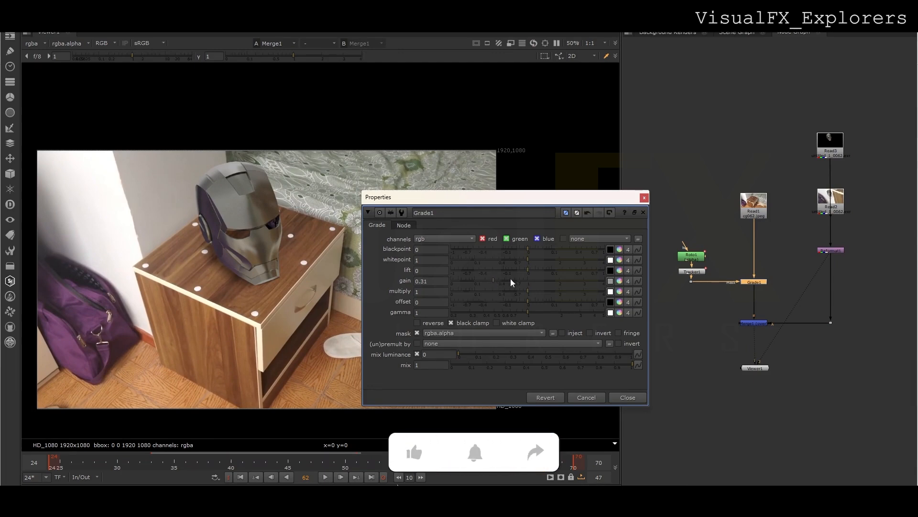
pyautogui.click(645, 198)
pyautogui.press('g')
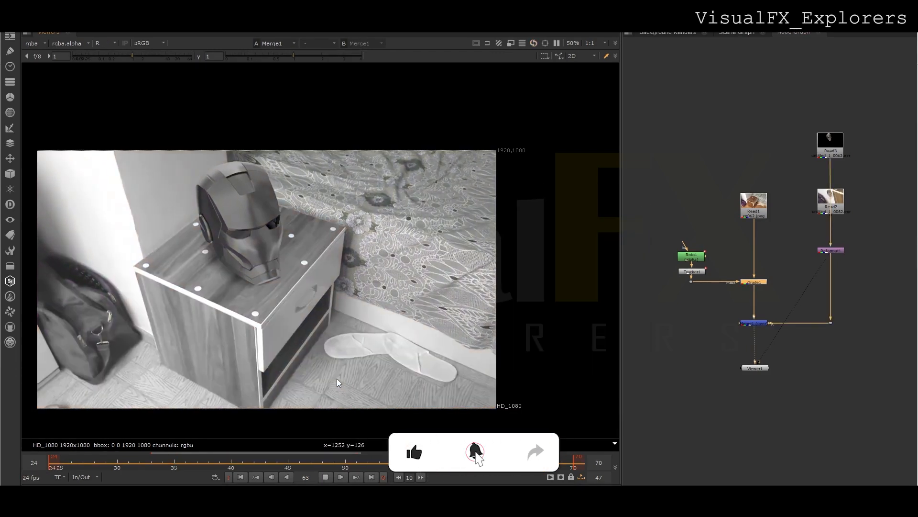
pyautogui.press('g')
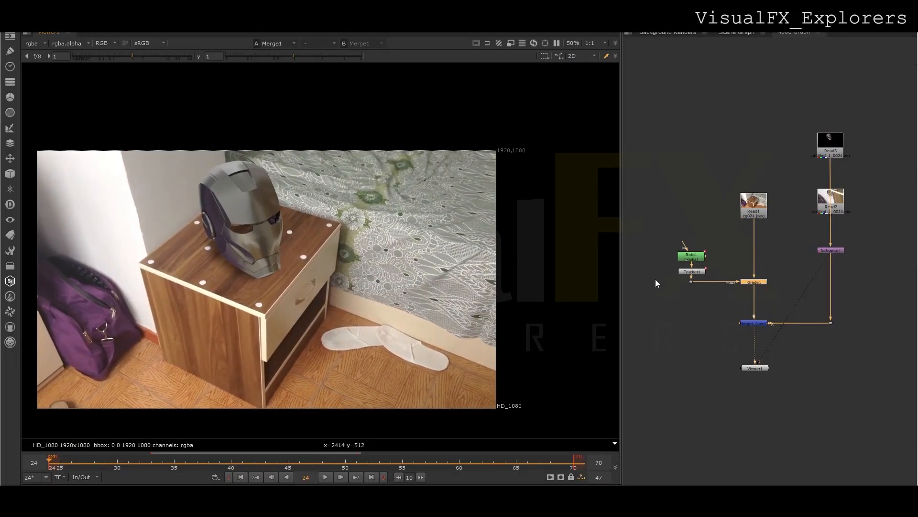
# - Try to delete the Bezier's points on the cabinet top beside and below the helmet's jaw
pyautogui.doubleClick(692, 258)
pyautogui.click(235, 266)
pyautogui.scroll(2, 235, 266)
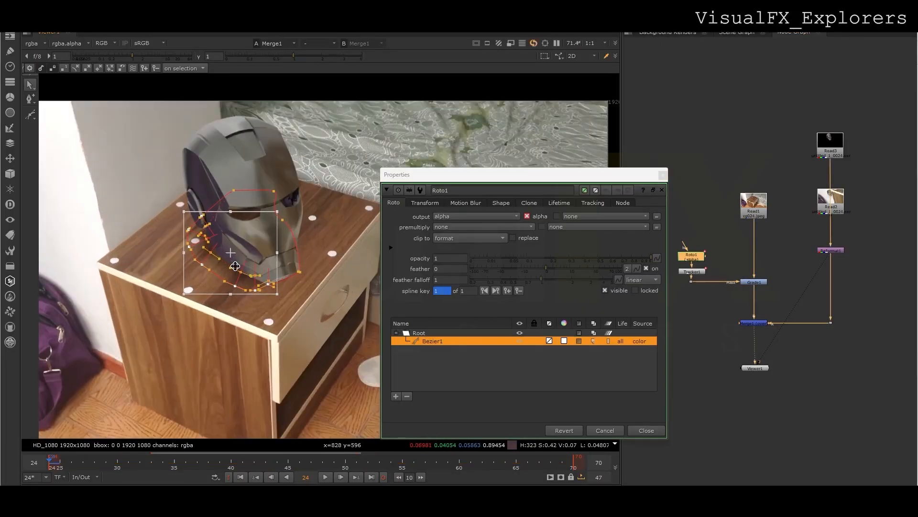
pyautogui.scroll(-3, 234, 243)
pyautogui.moveTo(208, 232); pyautogui.dragTo(286, 235)
pyautogui.press('Delete')
pyautogui.scroll(3, 274, 234)
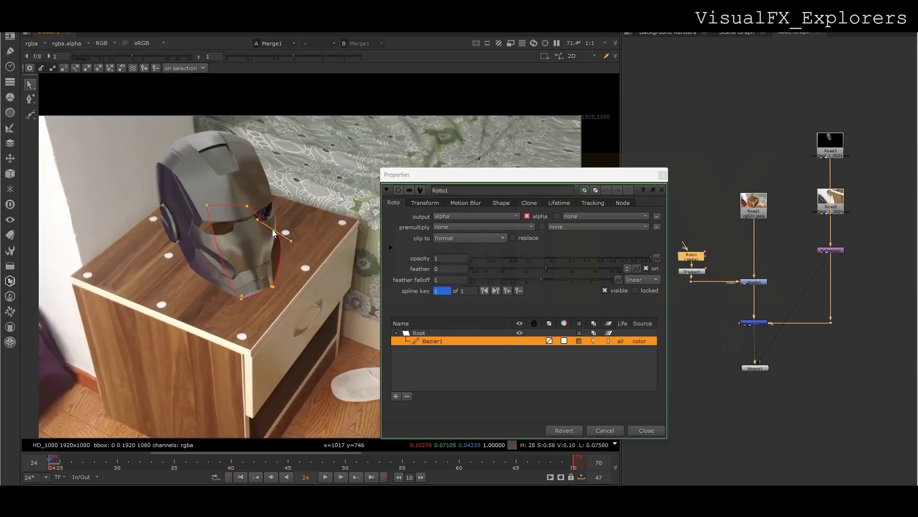
# - Undo the deletion of the Bezier's points and close the Roto properties
pyautogui.hotkey('ctrl', 'z')
pyautogui.hotkey('ctrl', 'z')
pyautogui.hotkey('ctrl', 'z')
pyautogui.hotkey('ctrl', 'z')
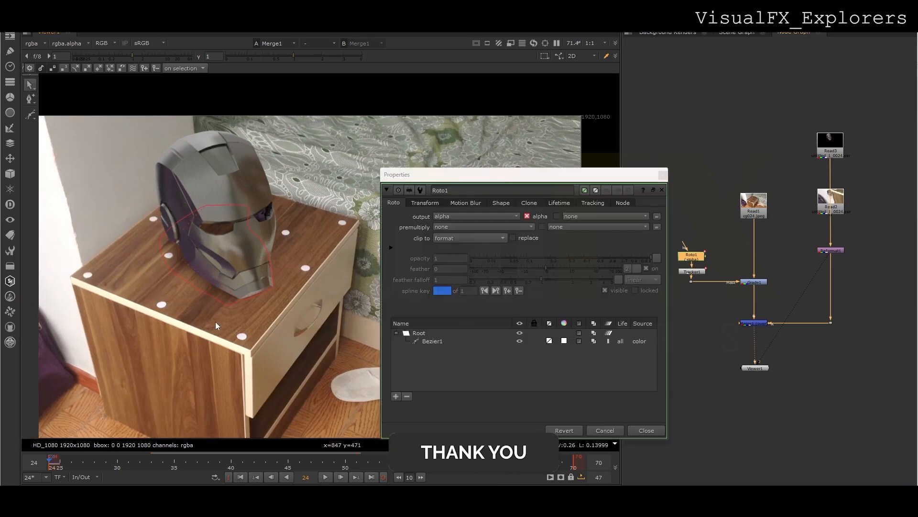
pyautogui.click(242, 299)
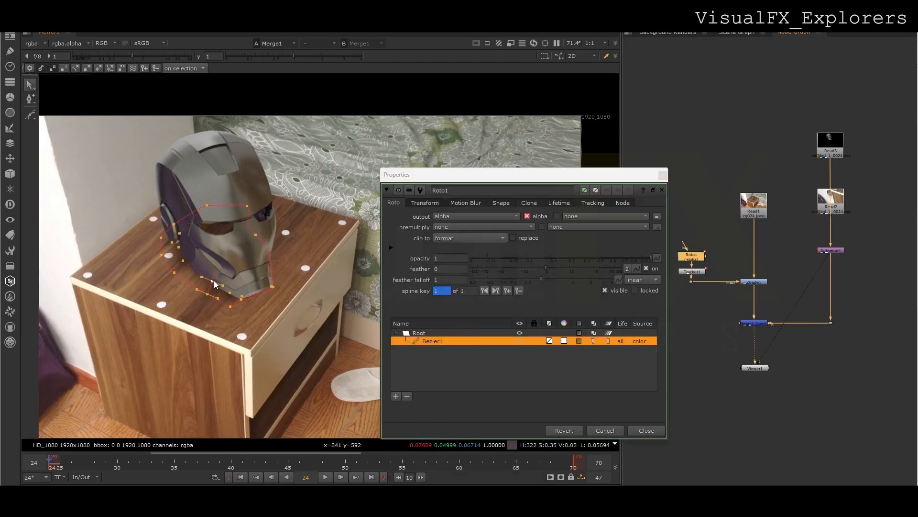
pyautogui.click(663, 175)
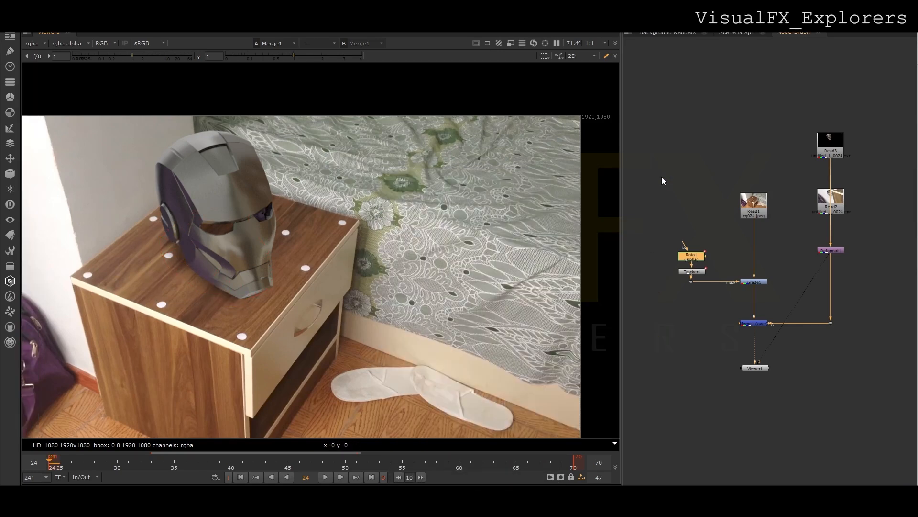
# - Draw a second closed Bezier in the Roto node along the faceplate's front edge and adjoining cabinet top, adjusting its points
pyautogui.doubleClick(697, 262)
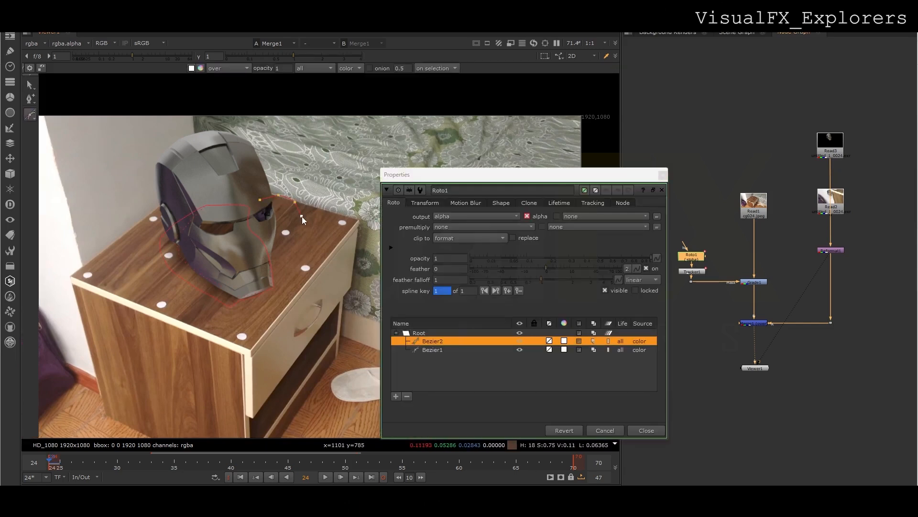
pyautogui.click(259, 201)
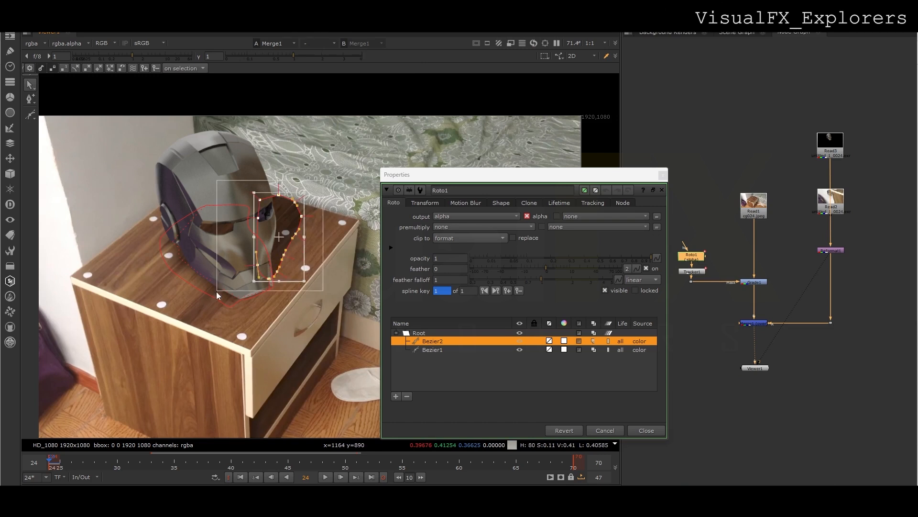
pyautogui.click(286, 241)
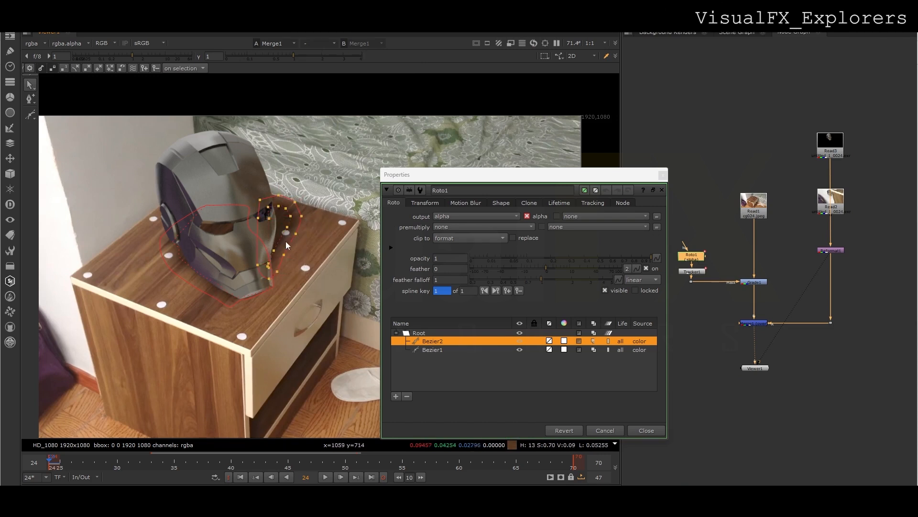
pyautogui.click(267, 266)
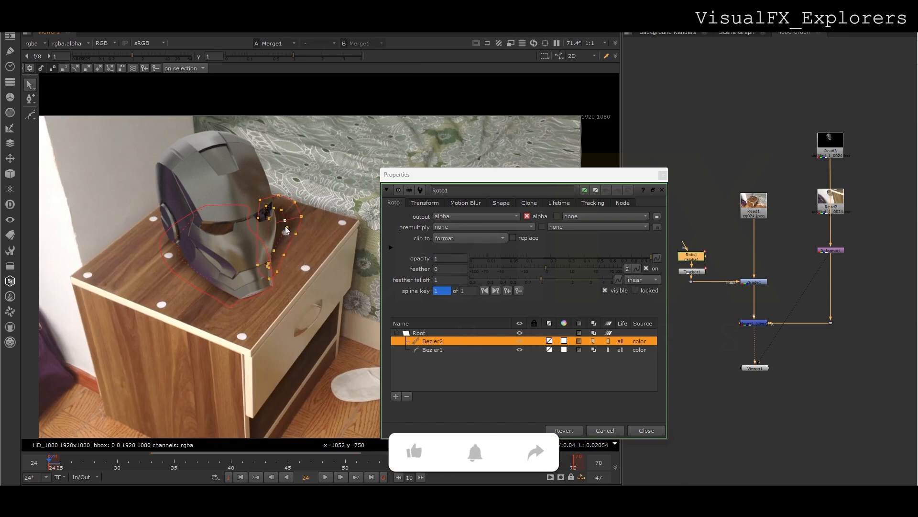
pyautogui.click(662, 175)
# - Insert a Blur node between Roto1 and Tracker1, increase its size to soften the mask, and view the whole composite
pyautogui.press('b')
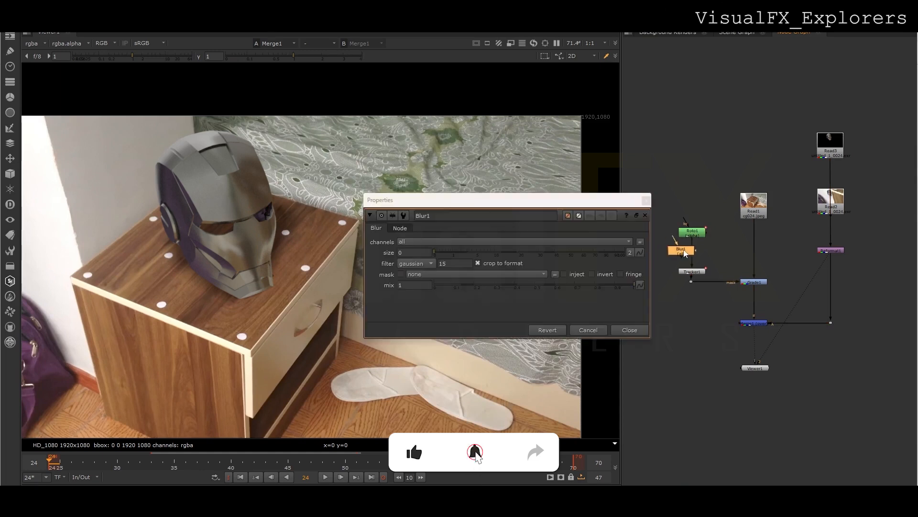
pyautogui.moveTo(518, 254); pyautogui.dragTo(494, 254)
pyautogui.click(646, 200)
pyautogui.scroll(-3, 316, 243)
pyautogui.press('space')
pyautogui.press('space')
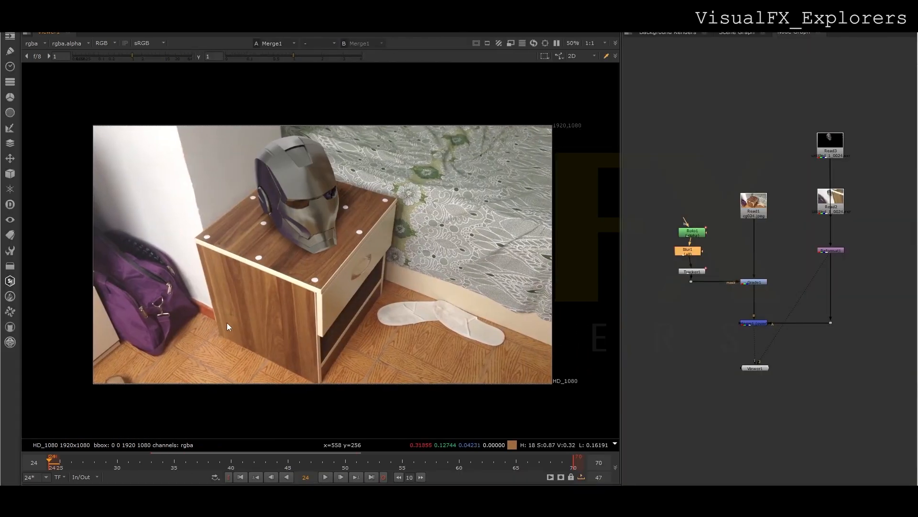
# - Play back the composite from frame 24, and check the Bezier along the faceplate's front edge in Roto1 at that frame
pyautogui.moveTo(82, 461); pyautogui.dragTo(26, 478)
pyautogui.click(326, 477)
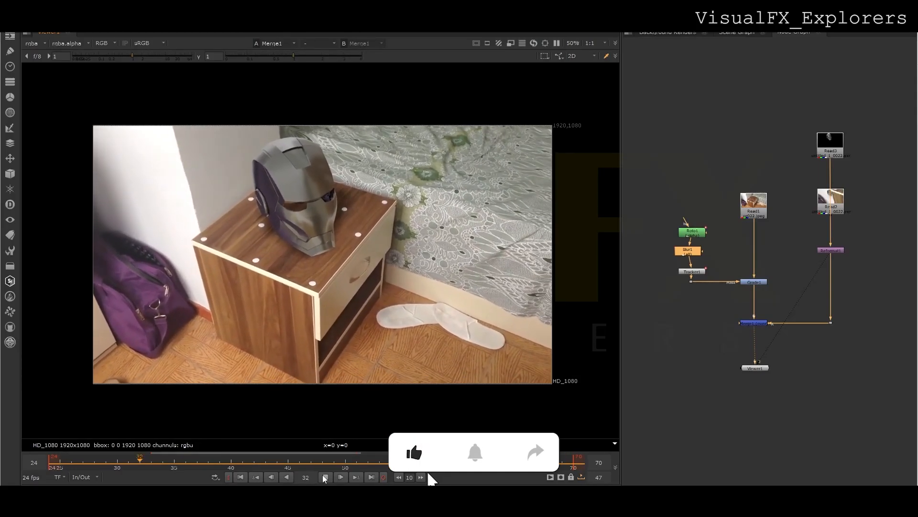
pyautogui.click(325, 477)
pyautogui.doubleClick(699, 233)
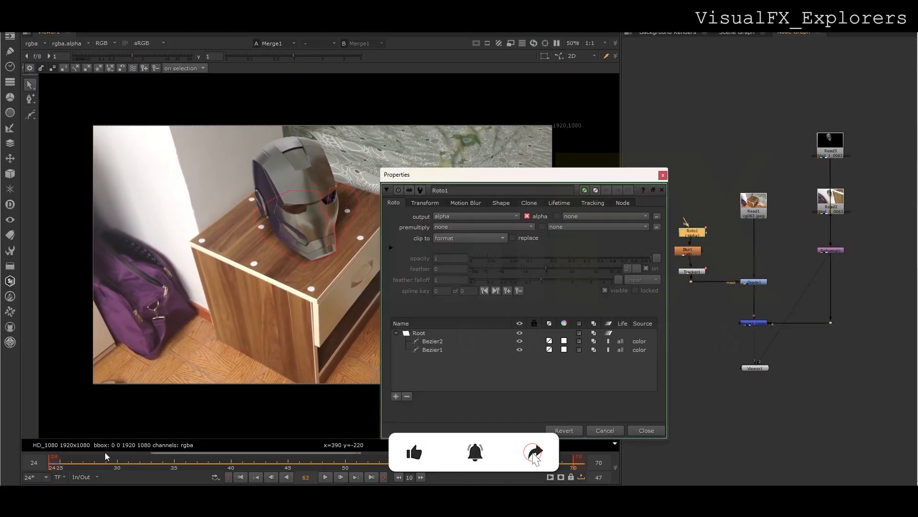
pyautogui.click(53, 464)
pyautogui.click(342, 237)
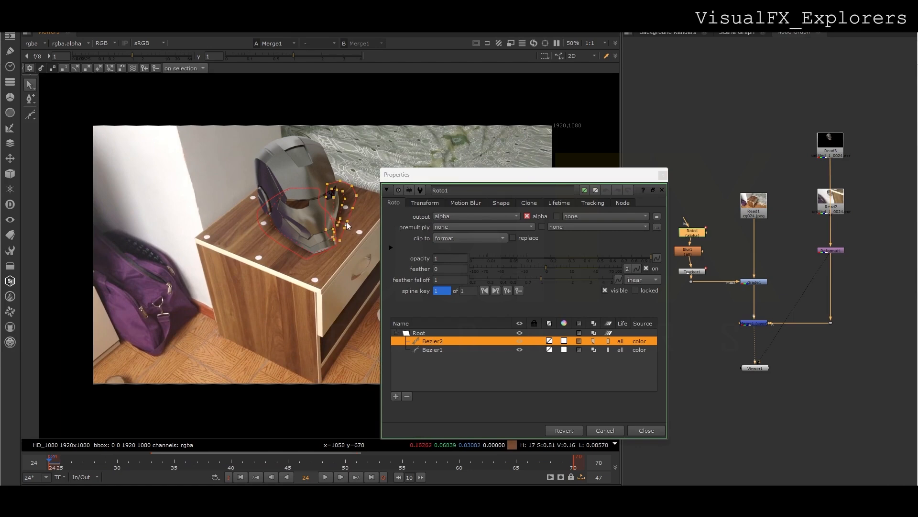
pyautogui.click(663, 175)
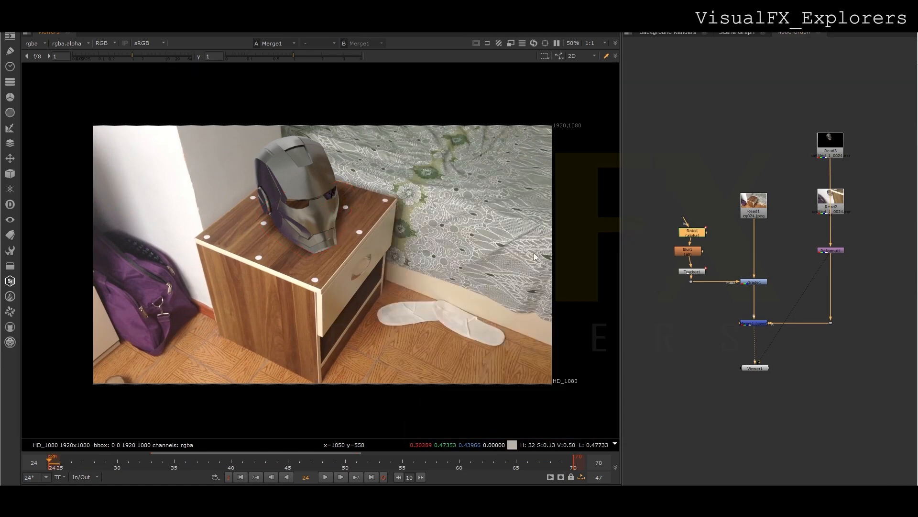
# - Draw a thin third closed Bezier in Roto1 along the contact edge under the helmet's chin, and play back the composite
pyautogui.doubleClick(698, 239)
pyautogui.scroll(5, 333, 245)
pyautogui.click(307, 260)
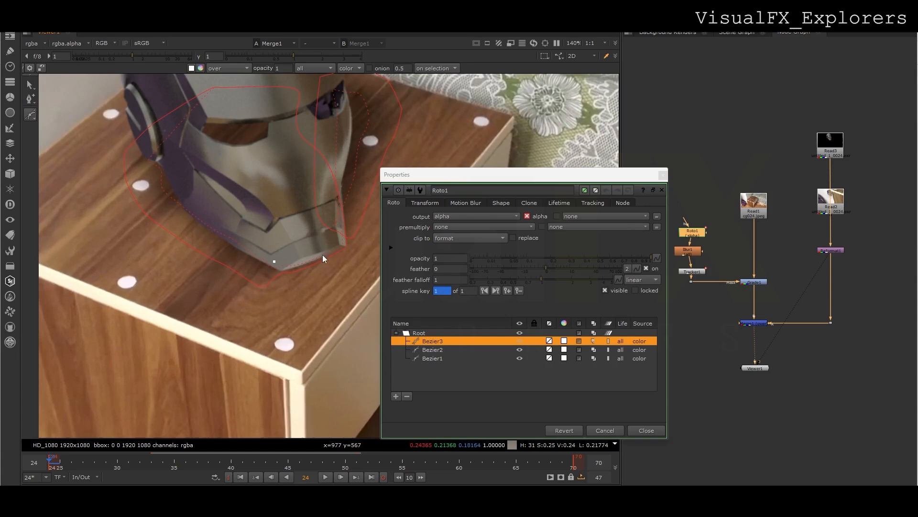
pyautogui.click(284, 273)
pyautogui.press('Return')
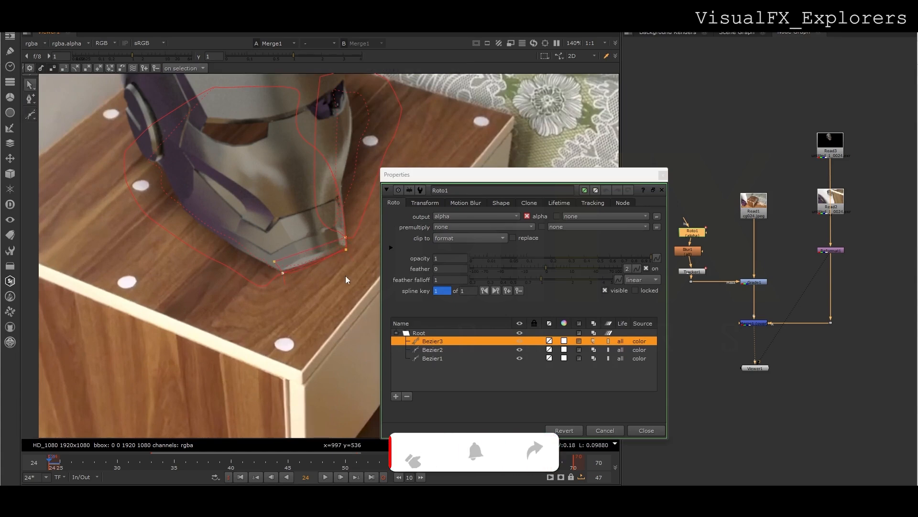
pyautogui.click(663, 174)
pyautogui.scroll(-6, 366, 244)
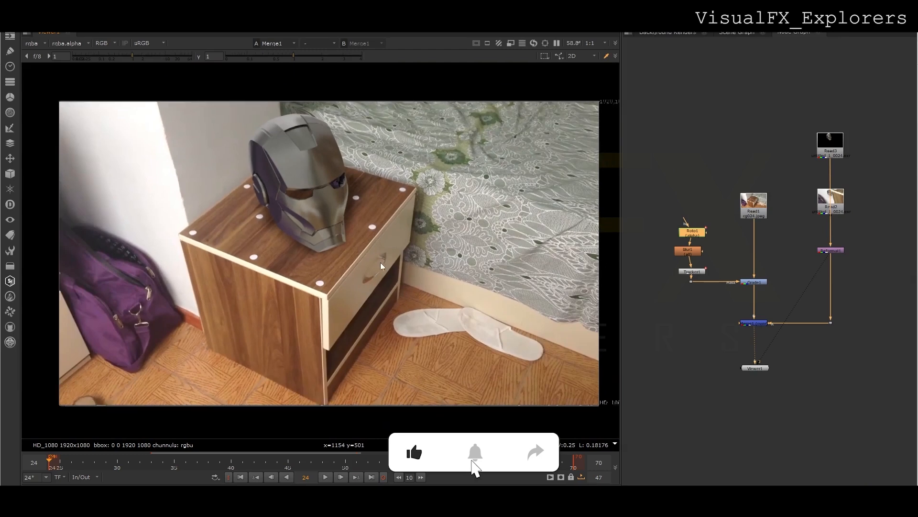
pyautogui.moveTo(139, 463); pyautogui.dragTo(257, 461)
pyautogui.click(324, 477)
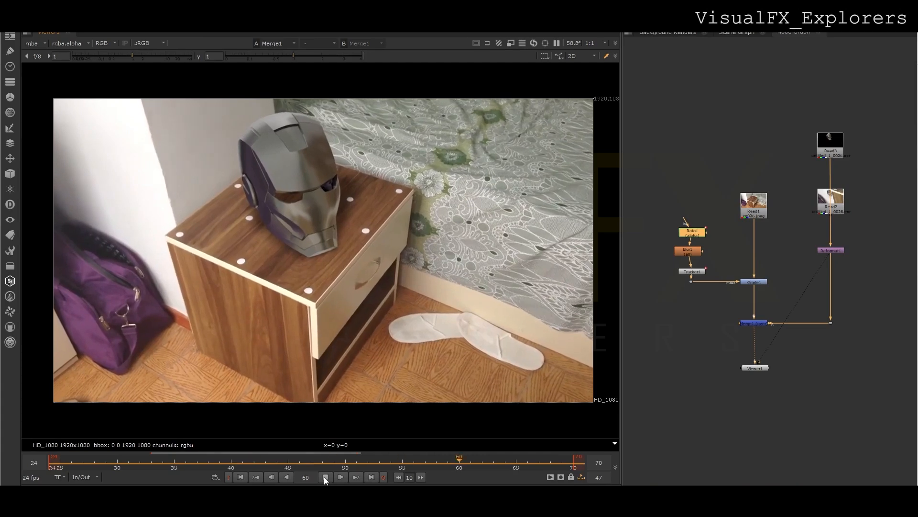
pyautogui.click(323, 477)
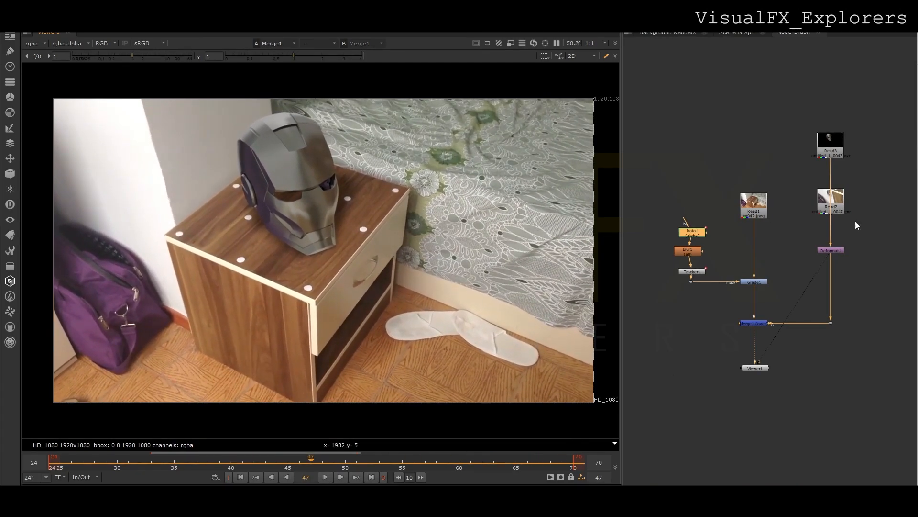
# - Try adding a Copy node that combines Read3 and Read2 to copy rgba.alpha between them
pyautogui.moveTo(697, 219); pyautogui.dragTo(671, 223, button='middle')
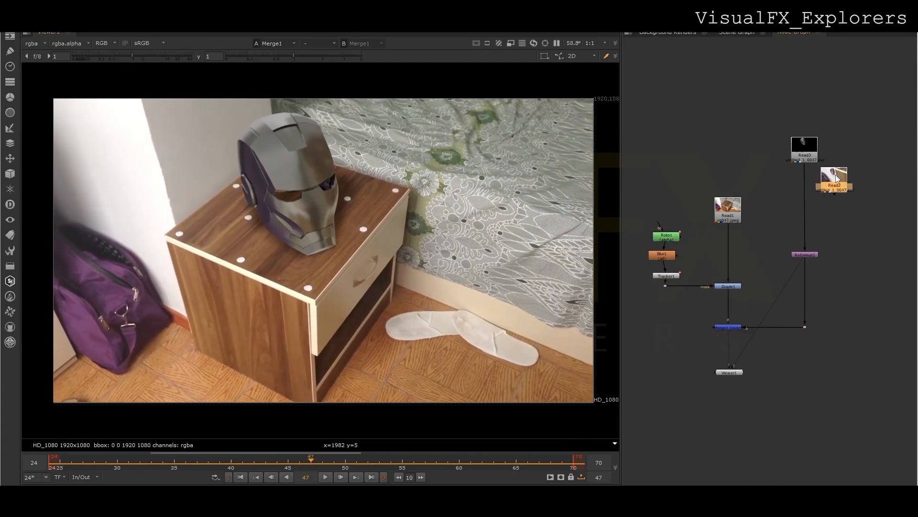
pyautogui.press('Tab')
pyautogui.write('copy')
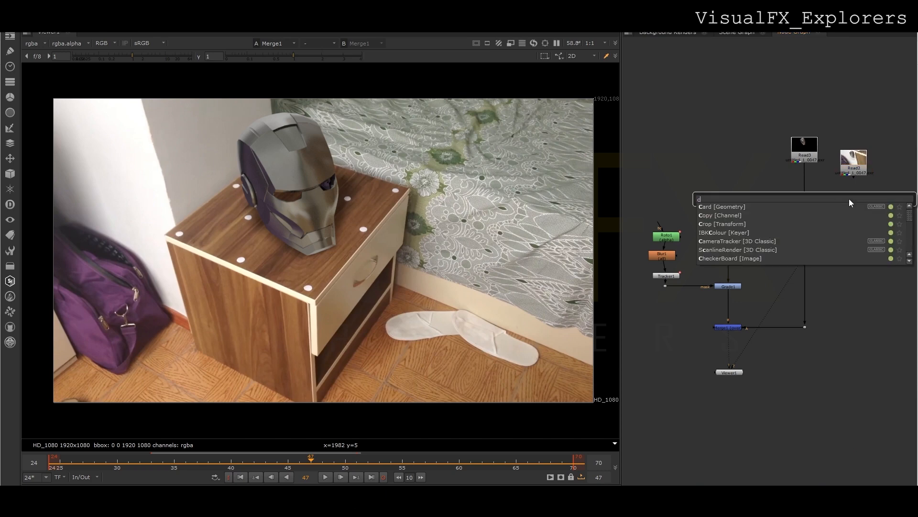
pyautogui.press('Return')
pyautogui.moveTo(765, 139); pyautogui.dragTo(758, 256)
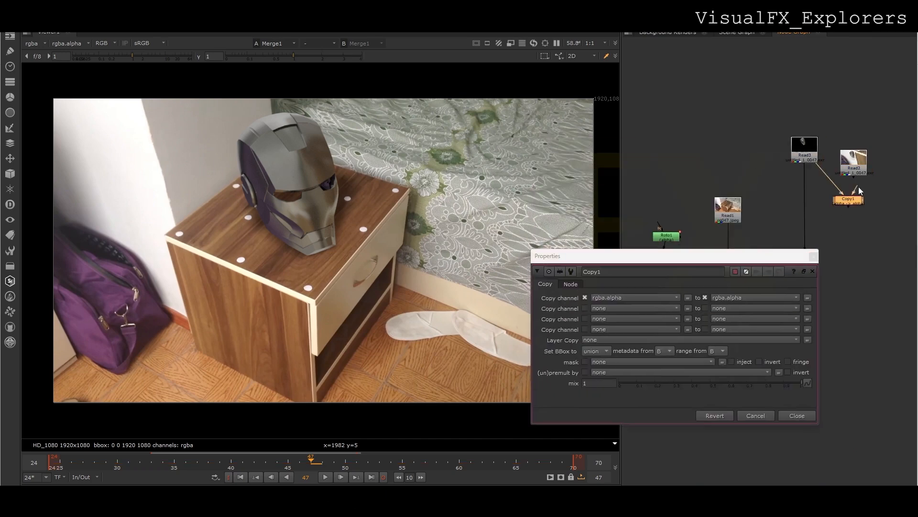
# - Try a Premult node after the Copy, feed it into the helmet's Reformat node, and view the merged composite
pyautogui.press('Tab')
pyautogui.write('premult')
pyautogui.press('Return')
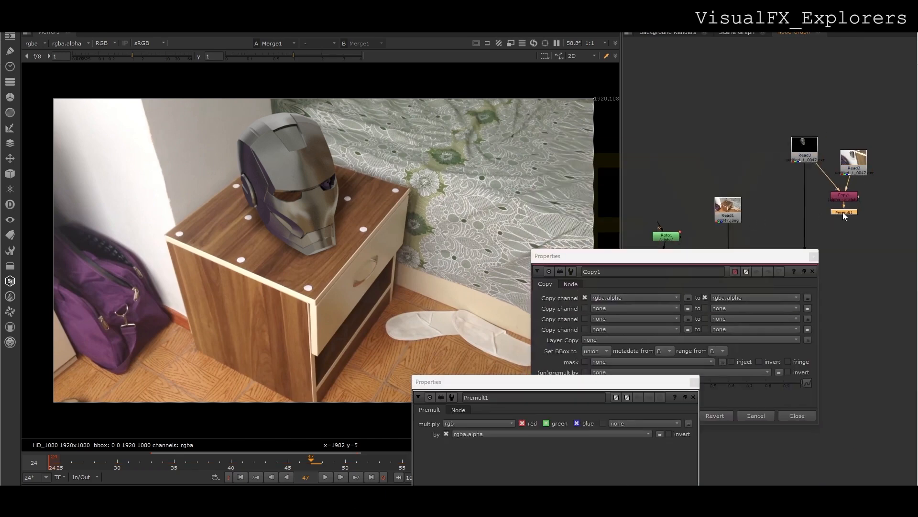
pyautogui.press('1')
pyautogui.click(815, 257)
pyautogui.moveTo(805, 190); pyautogui.dragTo(843, 211)
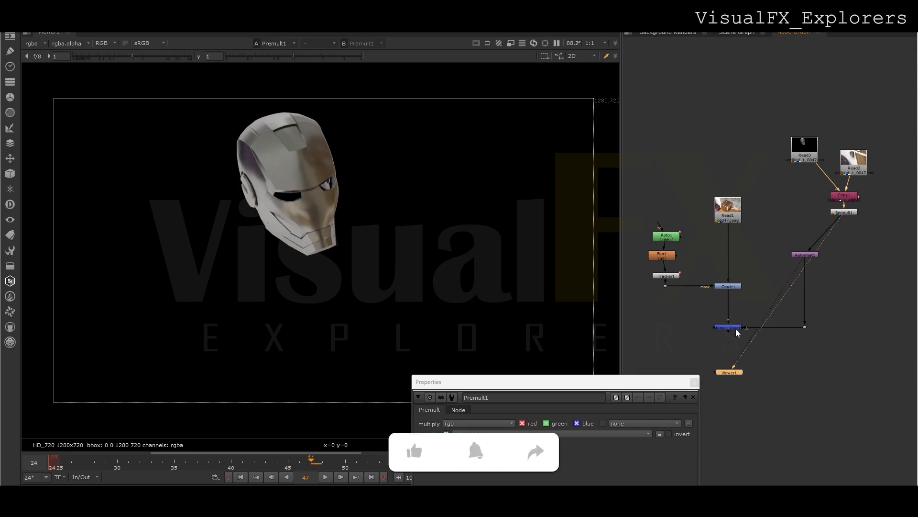
pyautogui.click(736, 329)
pyautogui.press('1')
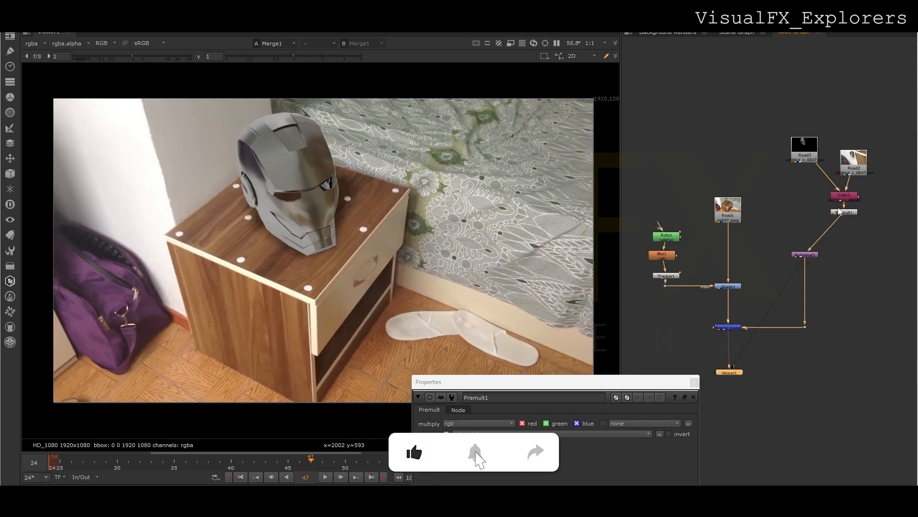
# - Delete the Copy and Premult nodes and place the Reformat node directly under Read3
pyautogui.moveTo(824, 187); pyautogui.dragTo(869, 146)
pyautogui.press('Delete')
pyautogui.moveTo(811, 254); pyautogui.dragTo(808, 188)
# - Add a Grade node below the Reformat on the helmet branch and raise its gain to 1.34
pyautogui.press('g')
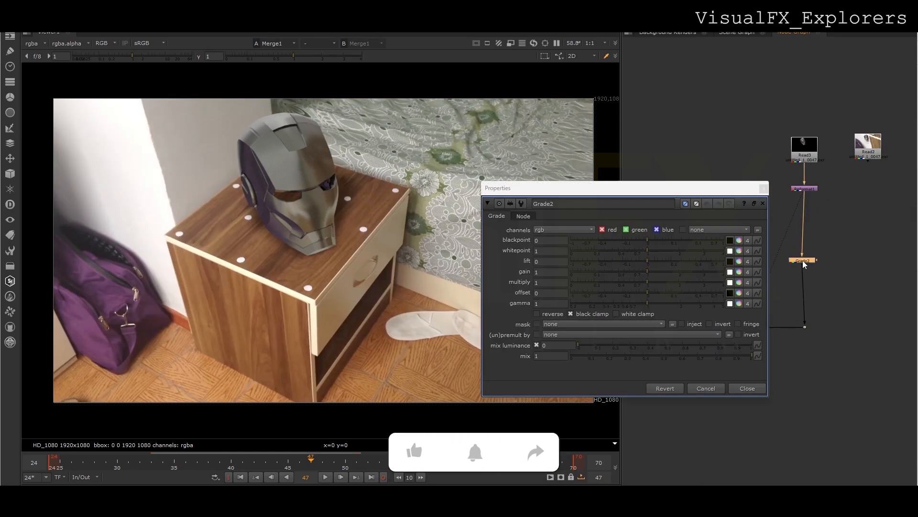
pyautogui.moveTo(648, 272); pyautogui.dragTo(659, 271)
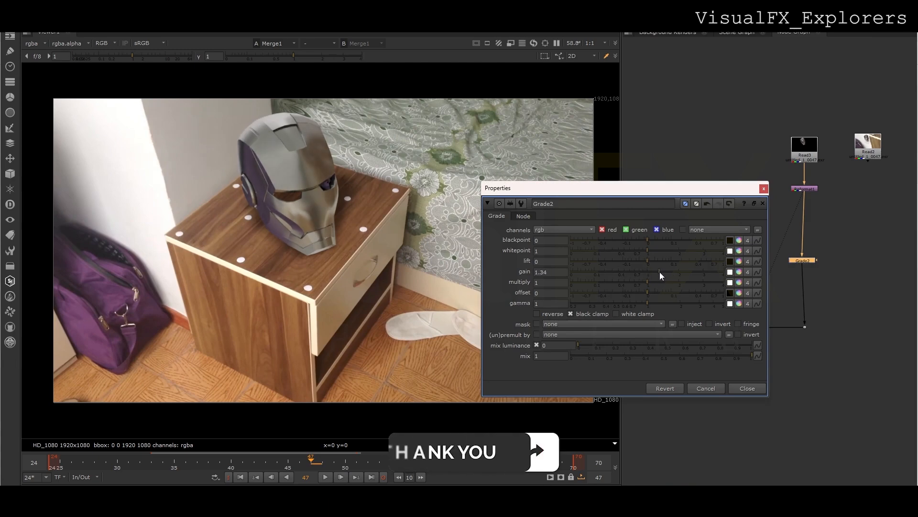
pyautogui.click(764, 189)
# - Create a Roto node beside Grade2 and connect it to the grade's mask input
pyautogui.click(842, 250)
pyautogui.press('o')
pyautogui.click(812, 159)
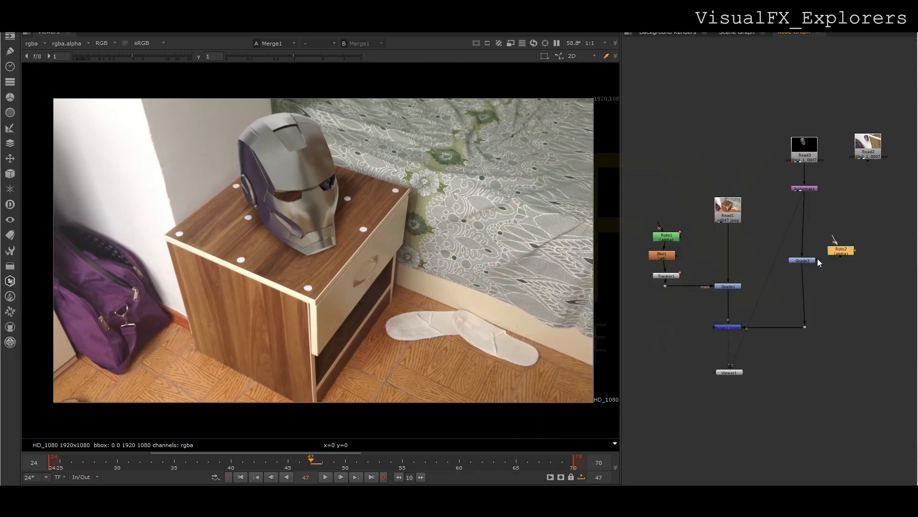
pyautogui.moveTo(816, 260); pyautogui.dragTo(838, 254)
# - Draw a closed Bezier in Roto2 around the helmet's rear side from crown to chin, adjust its points, and close the properties
pyautogui.doubleClick(845, 253)
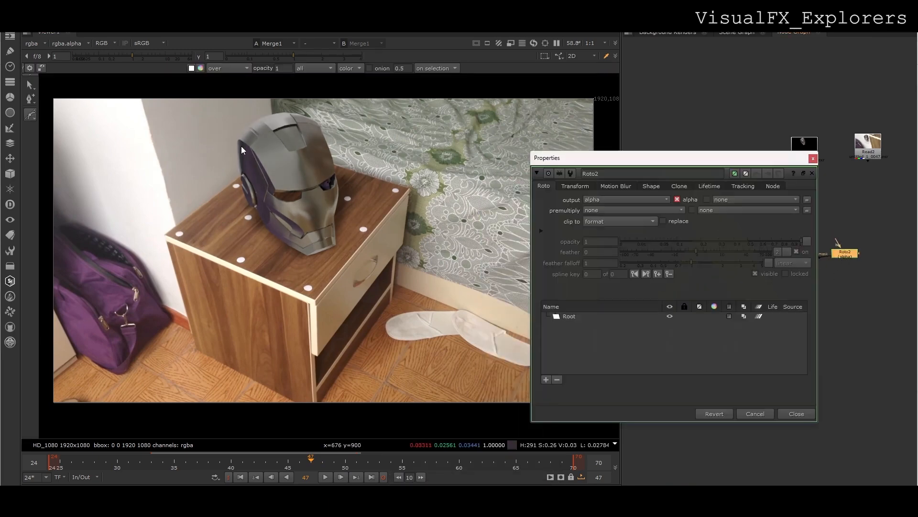
pyautogui.click(221, 126)
pyautogui.click(220, 185)
pyautogui.click(262, 248)
pyautogui.click(306, 262)
pyautogui.click(221, 128)
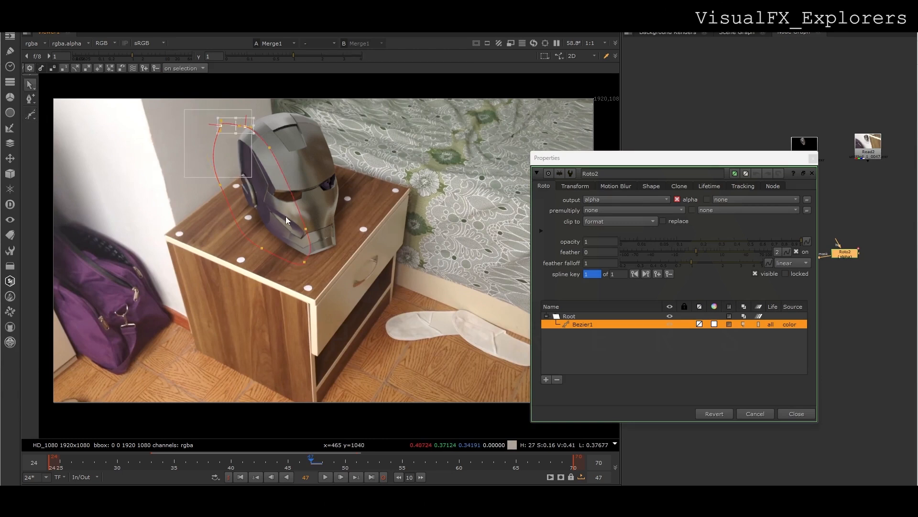
pyautogui.moveTo(329, 94); pyautogui.dragTo(350, 89)
pyautogui.click(808, 172)
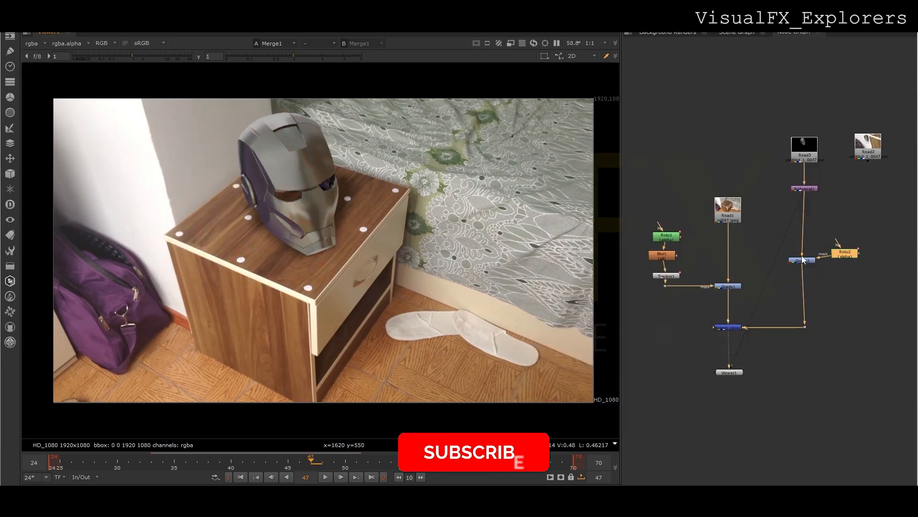
# - Raise Grade2's gain to 1.66 to brighten the masked side of the helmet
pyautogui.doubleClick(802, 261)
pyautogui.click(667, 272)
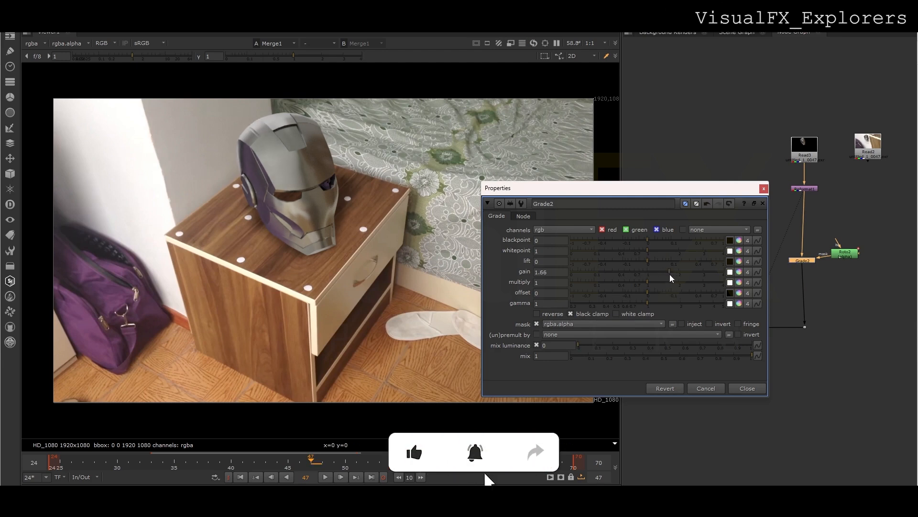
pyautogui.click(764, 188)
# - Insert a copy of the Tracker node between Roto2 and Grade2's mask input, and play back the composite
pyautogui.moveTo(845, 253)
pyautogui.mouseDown()
pyautogui.moveTo(844, 234)
pyautogui.moveTo(845, 251)
pyautogui.mouseUp()
pyautogui.click(717, 263)
pyautogui.hotkey('ctrl', 'c')
pyautogui.click(876, 243)
pyautogui.hotkey('ctrl', 'v')
pyautogui.moveTo(230, 463); pyautogui.dragTo(59, 467)
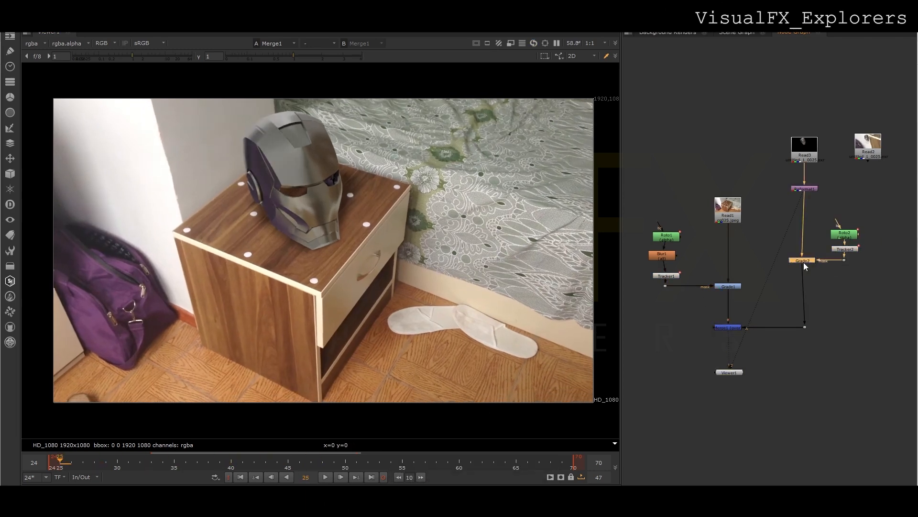
pyautogui.click(325, 477)
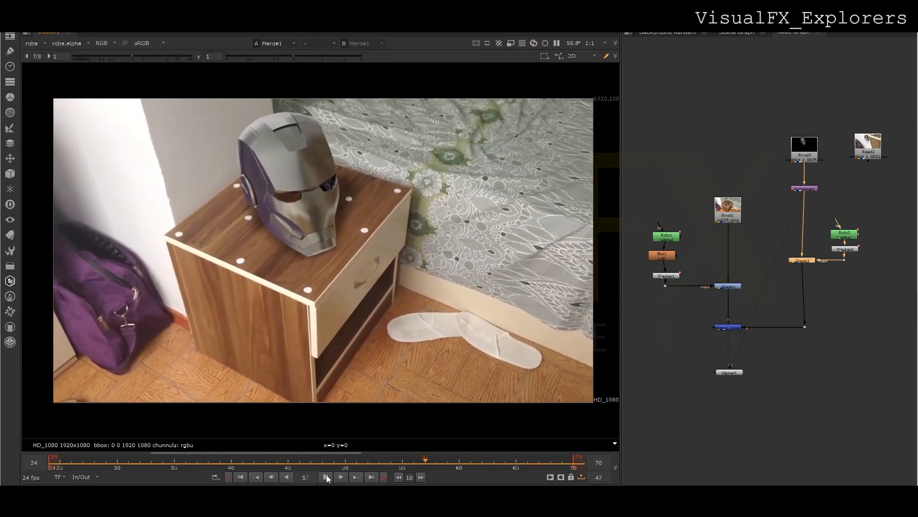
pyautogui.click(327, 477)
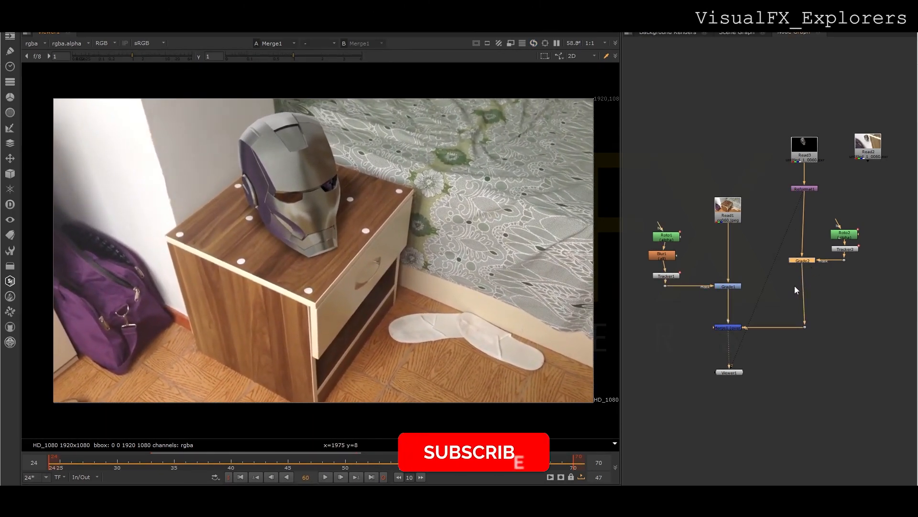
# - Add a Grade below Grade2 using the same tracked mask, and warm its gain to 1.15, 0.978723, 0.807447
pyautogui.press('g')
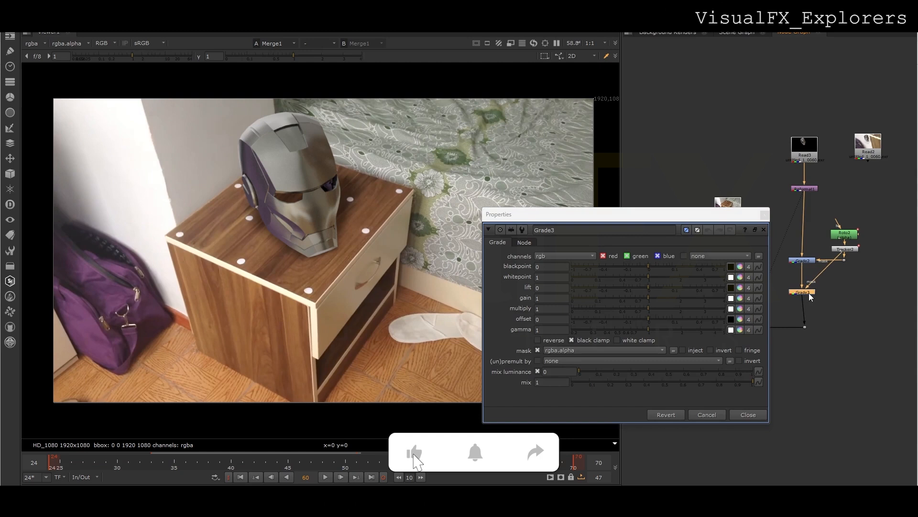
pyautogui.click(739, 309)
pyautogui.click(774, 176)
pyautogui.click(740, 298)
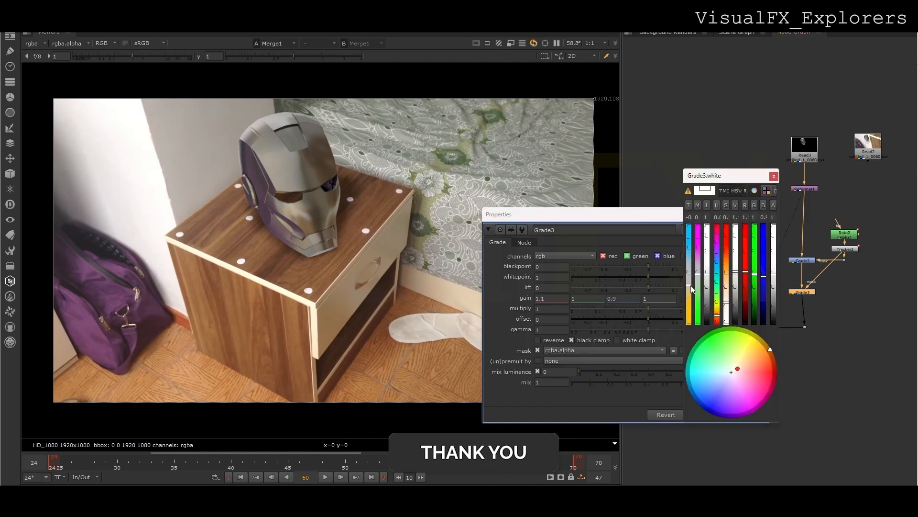
pyautogui.moveTo(690, 273); pyautogui.dragTo(694, 292)
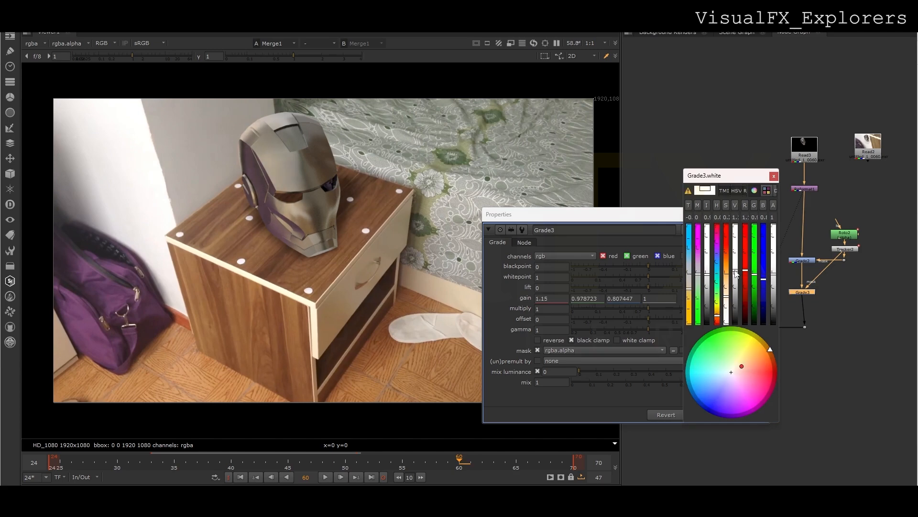
pyautogui.moveTo(287, 462); pyautogui.dragTo(539, 471)
pyautogui.click(773, 176)
pyautogui.click(708, 414)
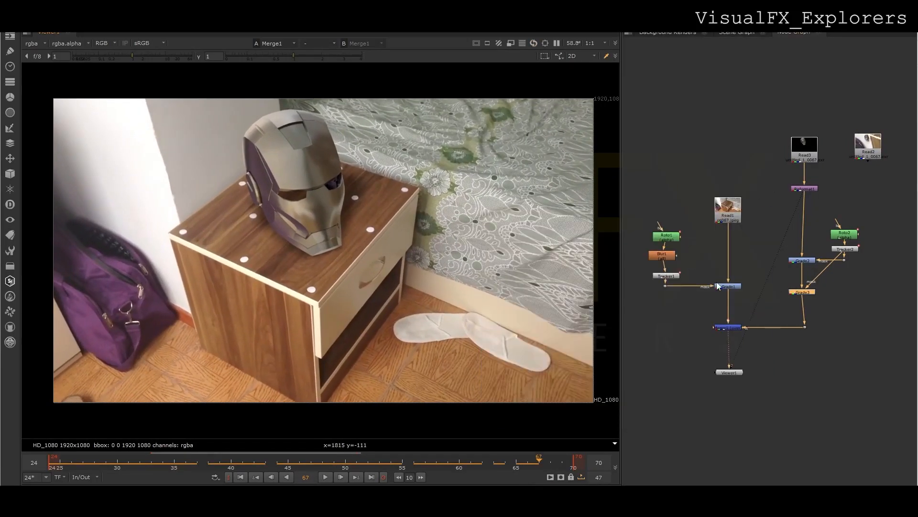
# - Add a Grade below Grade1 masked by a new Roto node with a closed Bezier around the helmet's eye and jaw area
pyautogui.click(712, 302)
pyautogui.press('g')
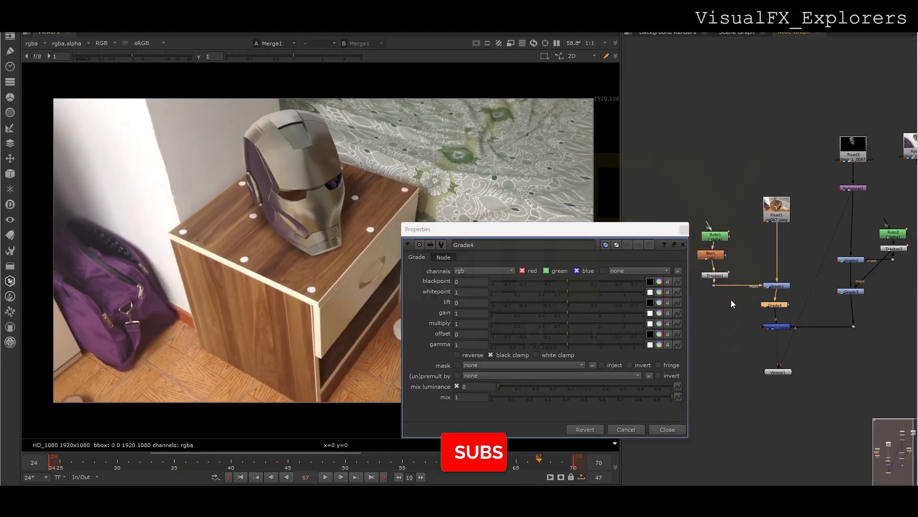
pyautogui.press('o')
pyautogui.click(291, 173)
pyautogui.click(269, 180)
pyautogui.click(286, 209)
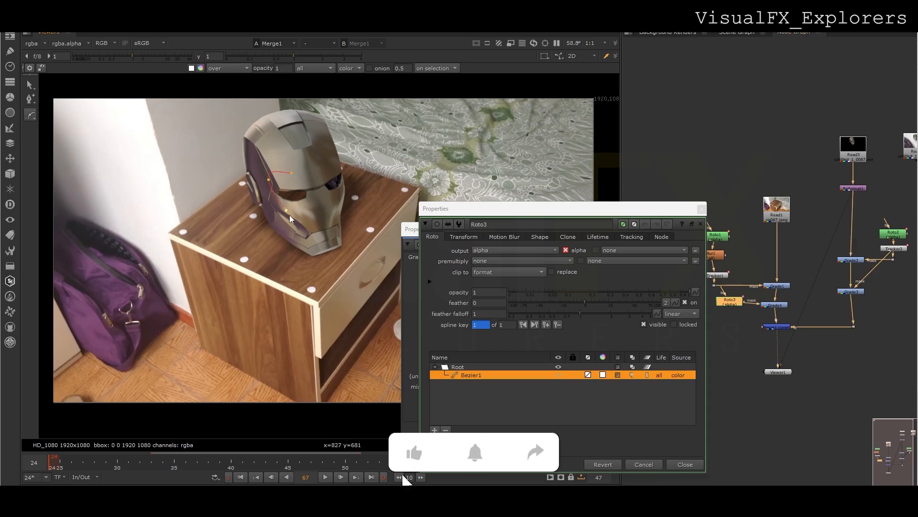
pyautogui.click(291, 174)
# - Lower Grade4's gain to 0.38 to darken the background inside the mask, and close the open properties
pyautogui.doubleClick(775, 305)
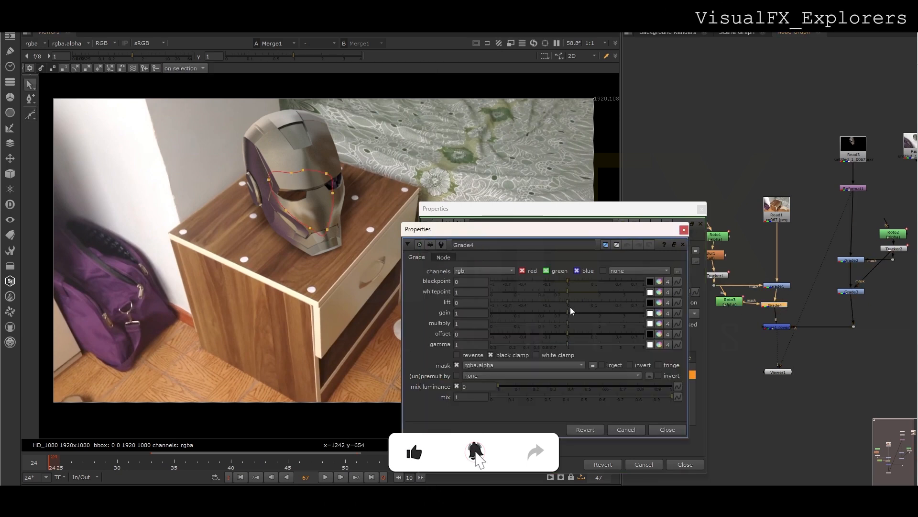
pyautogui.moveTo(543, 313); pyautogui.dragTo(539, 314)
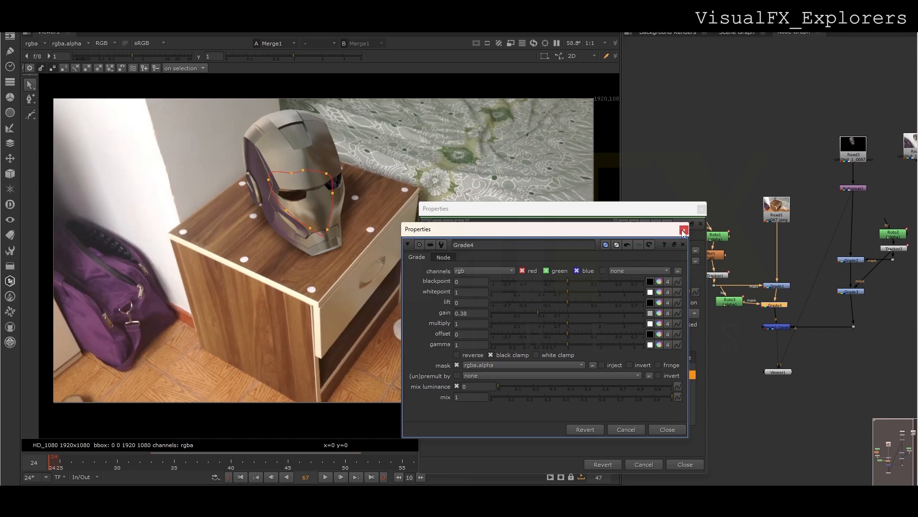
pyautogui.click(684, 230)
pyautogui.click(701, 209)
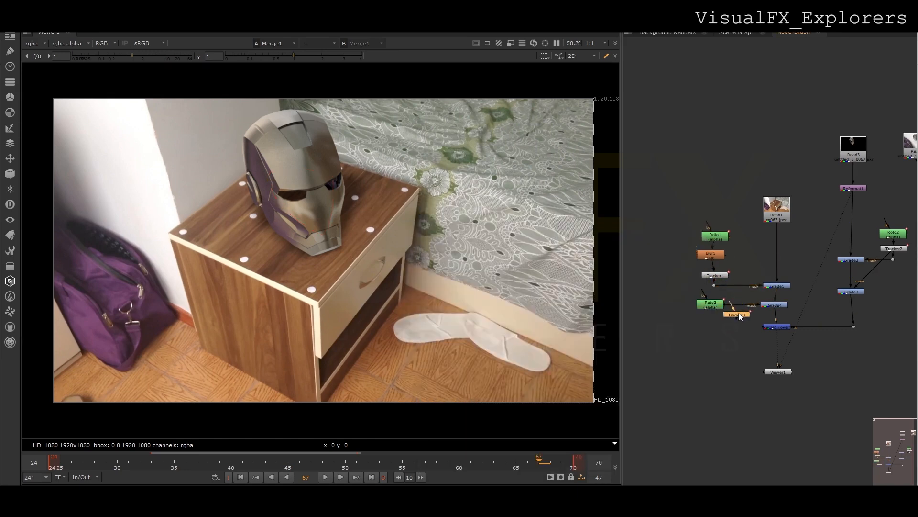
# - Place the copied Tracker between Roto3 and Grade4's mask input, and play the composite from frame 24
pyautogui.moveTo(711, 306); pyautogui.dragTo(709, 301)
pyautogui.moveTo(356, 462); pyautogui.dragTo(53, 465)
pyautogui.click(325, 477)
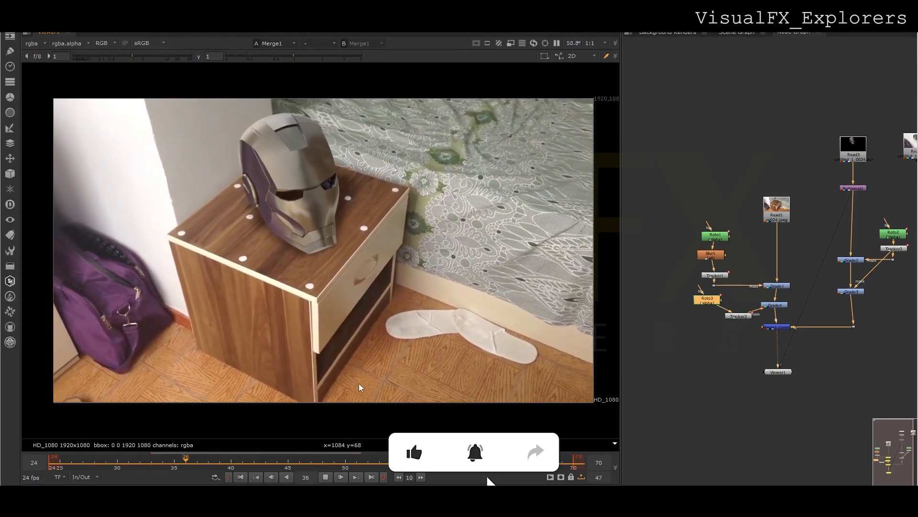
# - Insert a Denoise node above Grade2 in the helmet render branch and place its noise analysis region on the helmet
pyautogui.press('space')
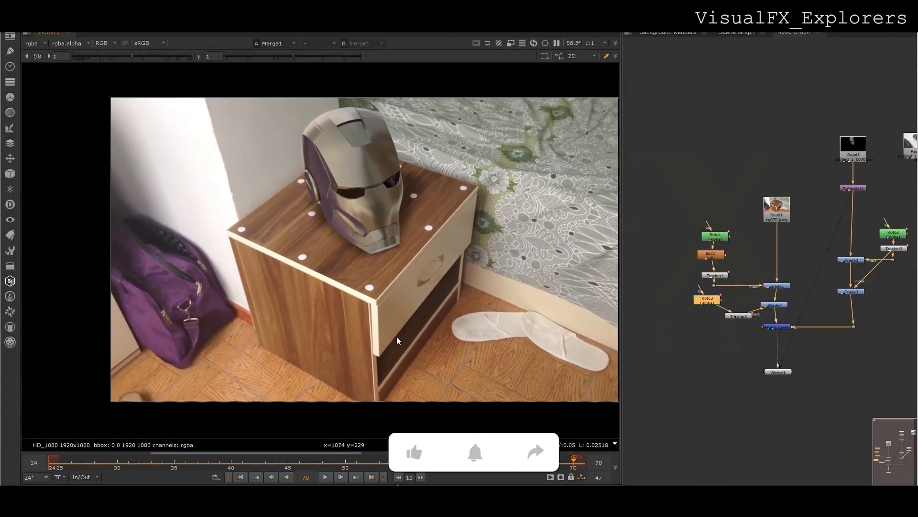
pyautogui.press('Tab')
pyautogui.write('denoise')
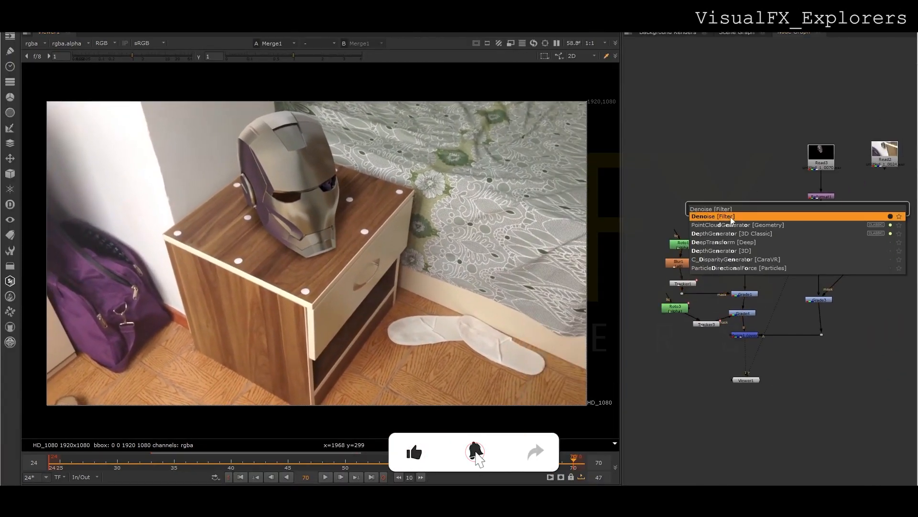
pyautogui.press('Return')
pyautogui.moveTo(821, 223); pyautogui.dragTo(819, 225)
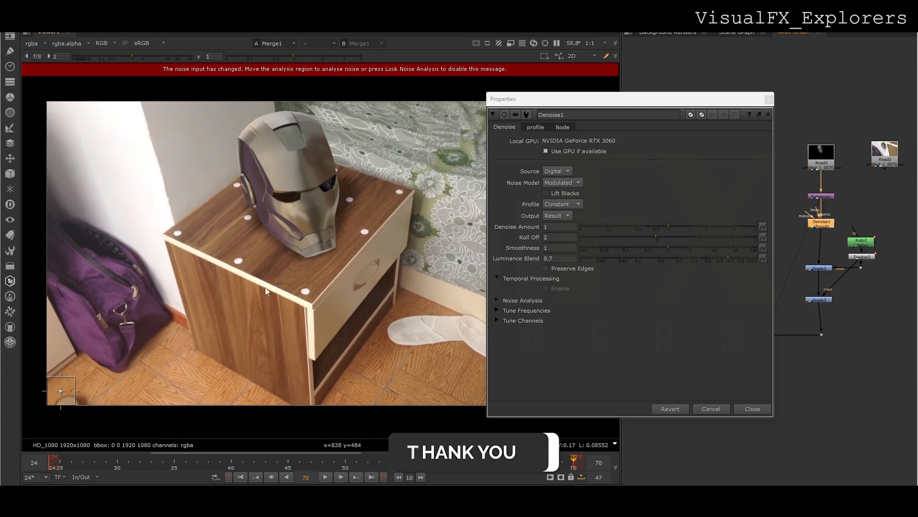
pyautogui.moveTo(61, 391); pyautogui.dragTo(289, 165)
pyautogui.write('3')
pyautogui.press('Return')
pyautogui.click(769, 101)
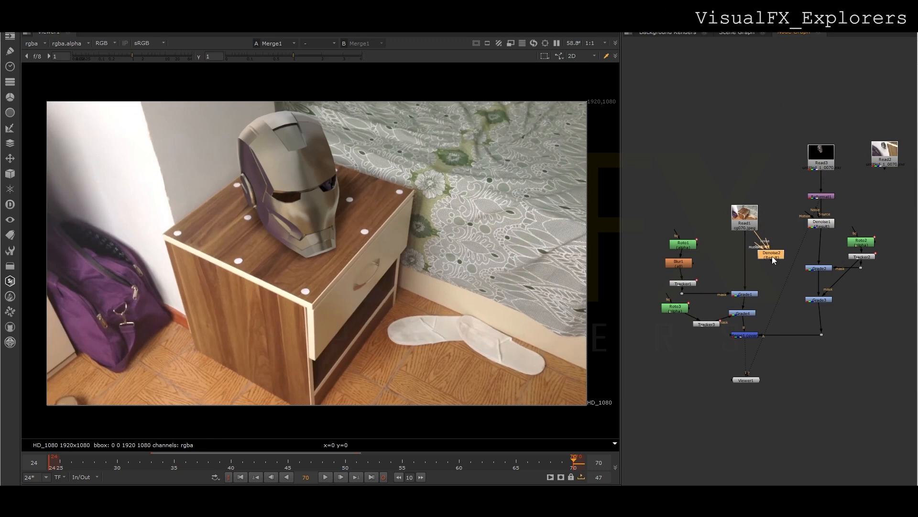
# - Insert the second Denoise node between the Read1 footage and Grade1
pyautogui.moveTo(771, 254); pyautogui.dragTo(770, 227, button='middle')
pyautogui.moveTo(774, 226); pyautogui.dragTo(750, 226)
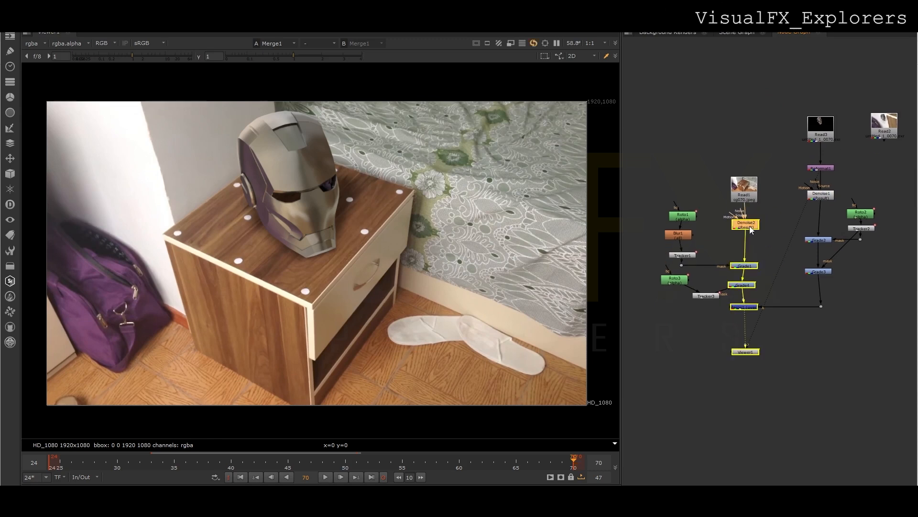
pyautogui.moveTo(760, 274); pyautogui.dragTo(724, 242, button='middle')
# - Add a DasGrain node near the end of the composite, below Merge1
pyautogui.click(9, 265)
pyautogui.moveTo(75, 468)
pyautogui.click(170, 468)
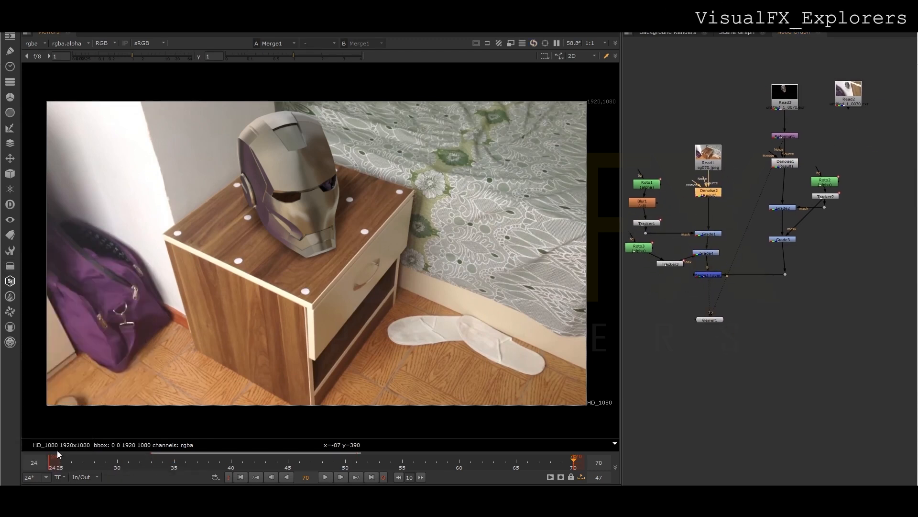
pyautogui.click(10, 266)
pyautogui.click(777, 305)
pyautogui.press('Tab')
pyautogui.write('nst')
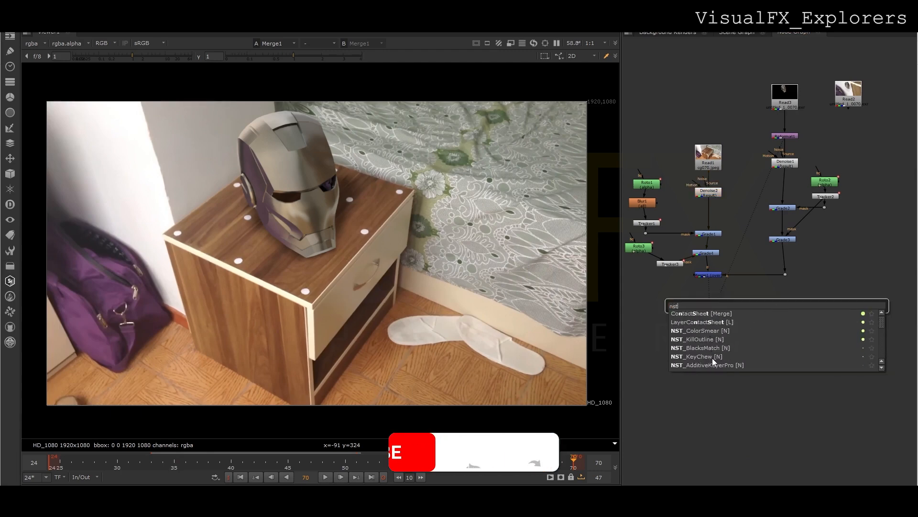
pyautogui.write('das')
pyautogui.click(736, 313)
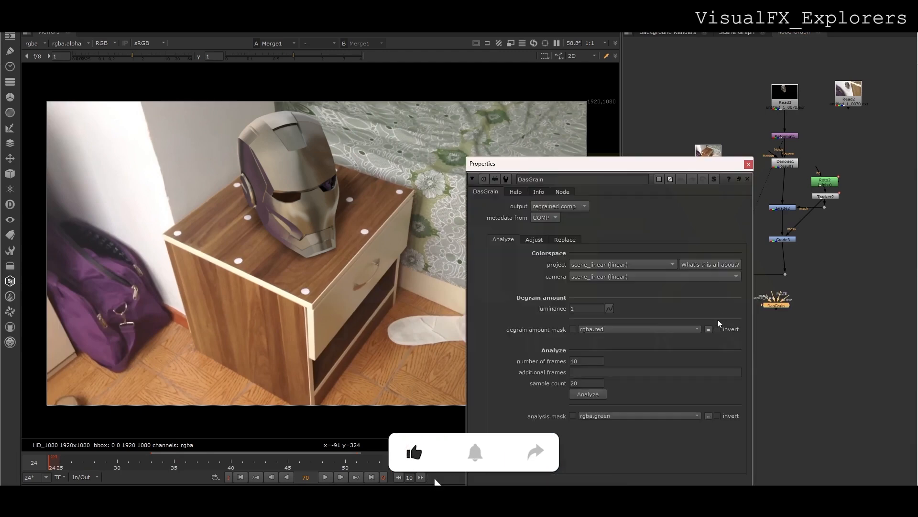
# - Connect DasGrain's comp input to Merge1, its plate to Read1 and its degrained plate to Denoise2, and view its output
pyautogui.moveTo(604, 289); pyautogui.dragTo(592, 315)
pyautogui.moveTo(771, 310); pyautogui.dragTo(715, 343)
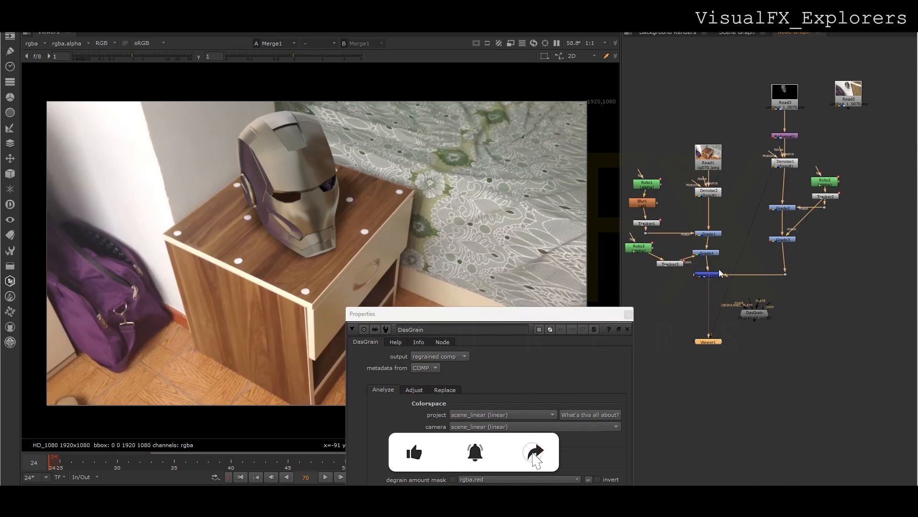
pyautogui.moveTo(788, 241); pyautogui.dragTo(791, 241)
pyautogui.moveTo(787, 213); pyautogui.dragTo(791, 214)
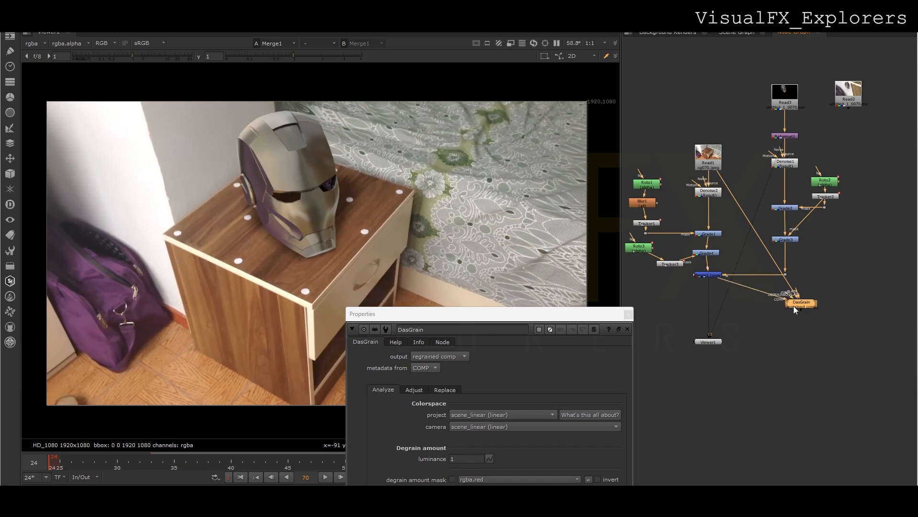
pyautogui.moveTo(800, 254); pyautogui.dragTo(712, 194)
pyautogui.click(803, 304)
pyautogui.press('1')
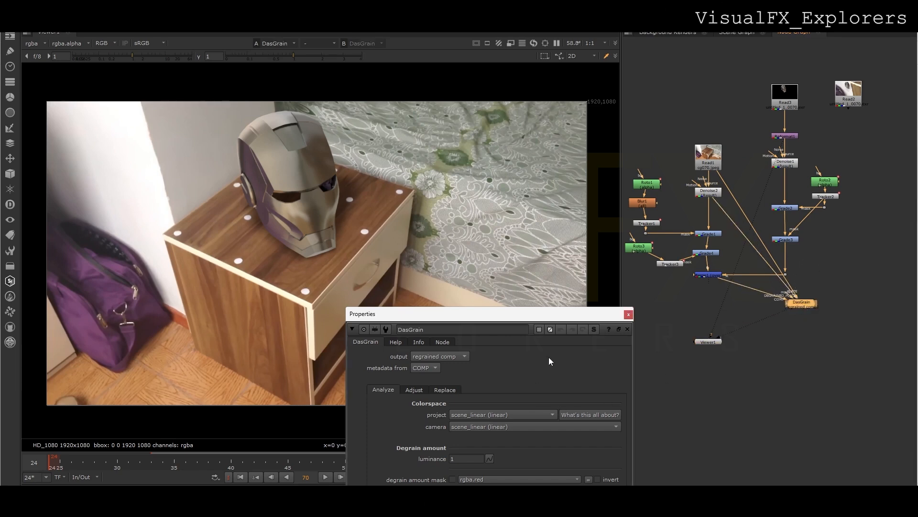
# - Open DasGrain's version information and examine the grain on the helmet's face and cabinet top in the composite
pyautogui.click(418, 341)
pyautogui.scroll(4, 321, 196)
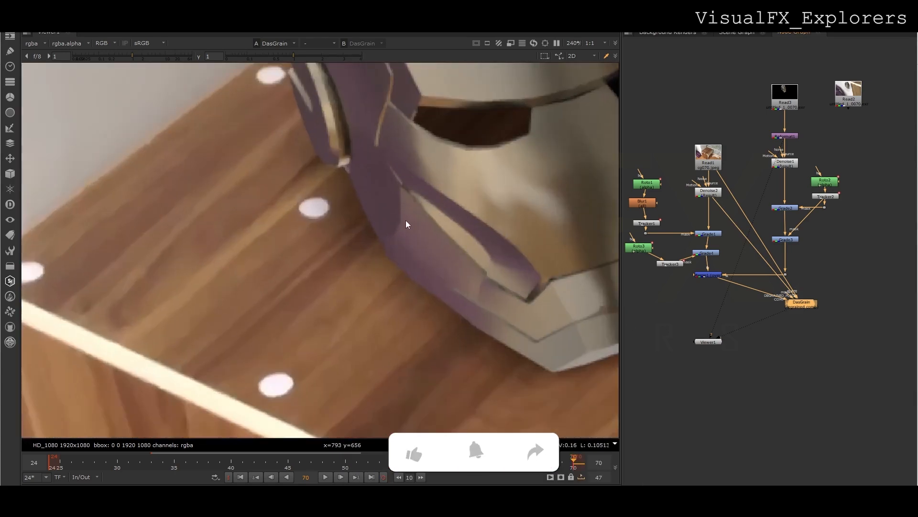
pyautogui.scroll(-6, 382, 208)
pyautogui.moveTo(429, 253); pyautogui.dragTo(354, 241, button='middle')
pyautogui.scroll(-2, 354, 240)
# - Move the DasGrain node closer to Merge1 and check its properties
pyautogui.moveTo(804, 306); pyautogui.dragTo(775, 305)
pyautogui.doubleClick(774, 305)
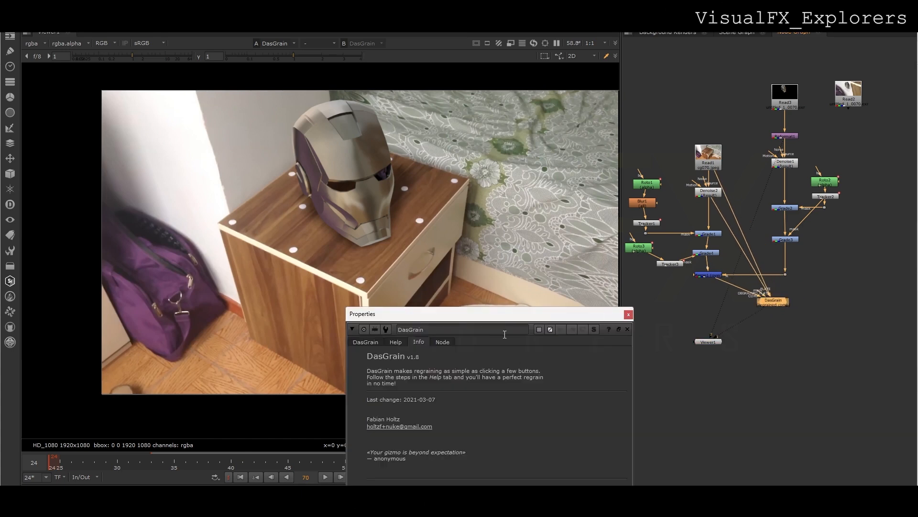
pyautogui.click(423, 224)
pyautogui.click(524, 426)
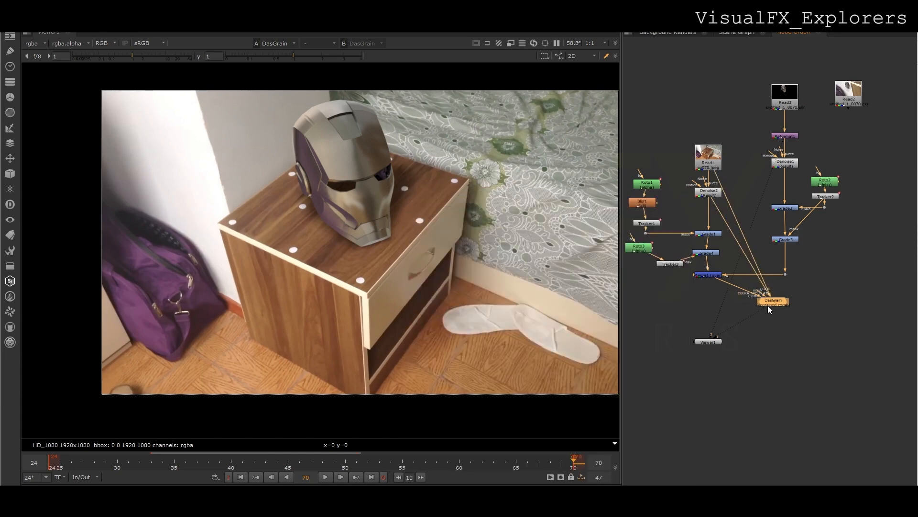
# - Examine the DasGrain output around the helmet up close and compare it with the original Read1 footage
pyautogui.scroll(7, 334, 259)
pyautogui.moveTo(370, 225); pyautogui.dragTo(380, 339, button='middle')
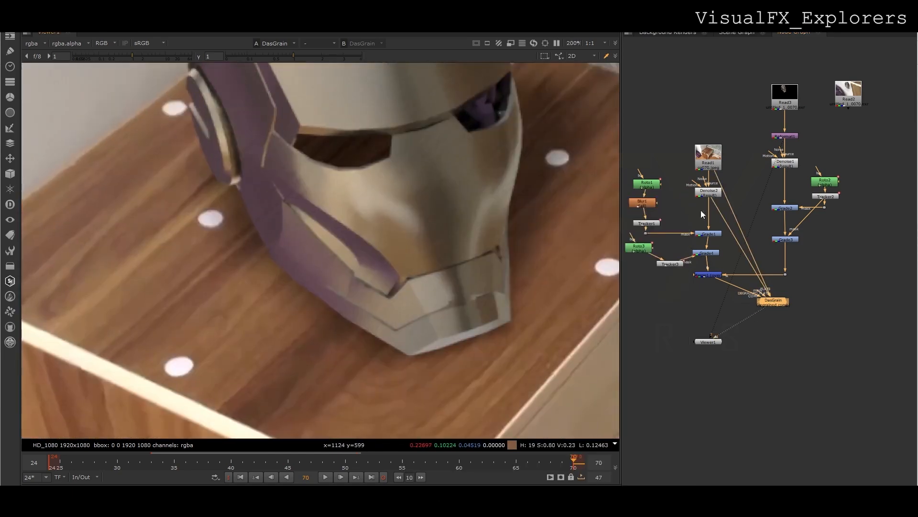
pyautogui.click(710, 161)
pyautogui.press('1')
pyautogui.scroll(-6, 398, 248)
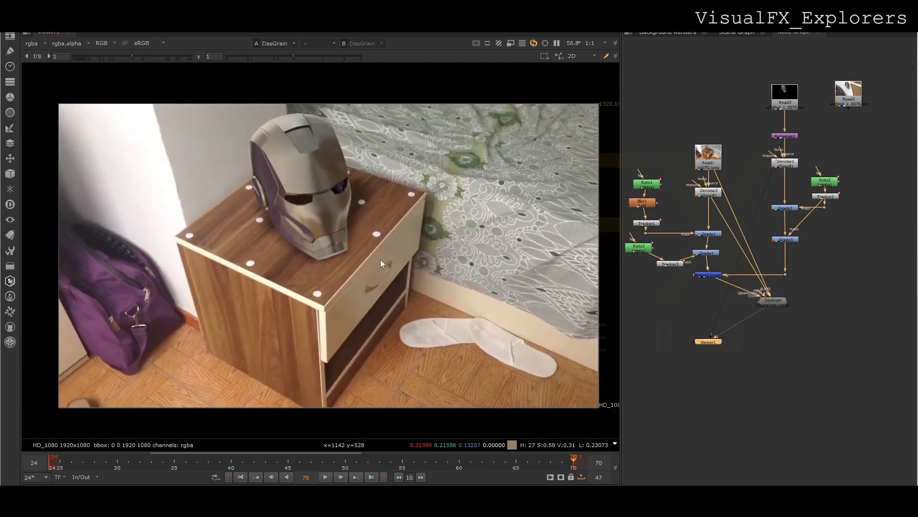